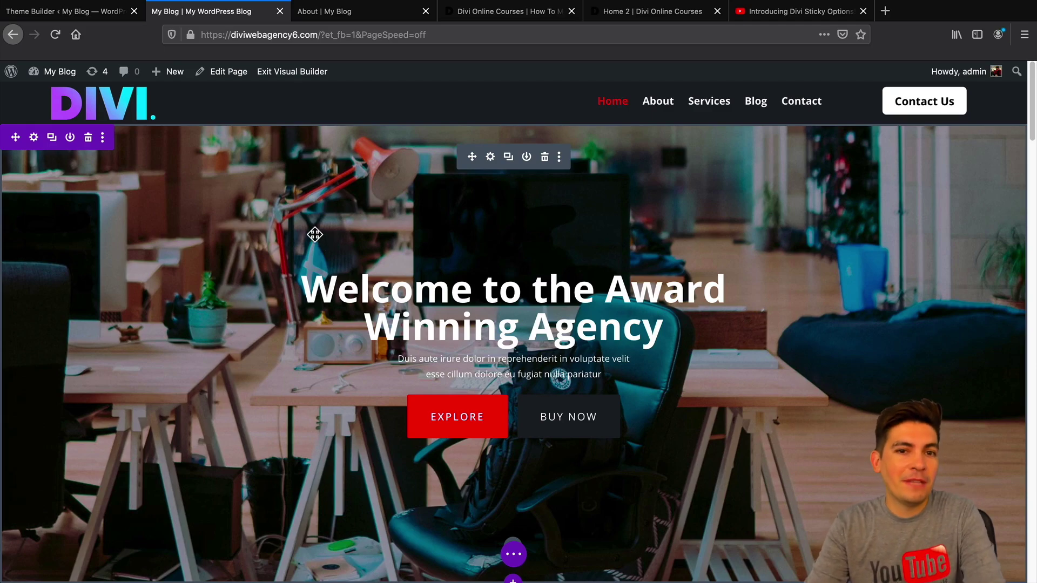
Examine how the "Giving your Business a Fresh Start & Look" section behaves from the top of the home page to the footer and back.
{"action": "scroll", "coordinate": [380, 268], "scroll_direction": "down", "scroll_amount": 3}
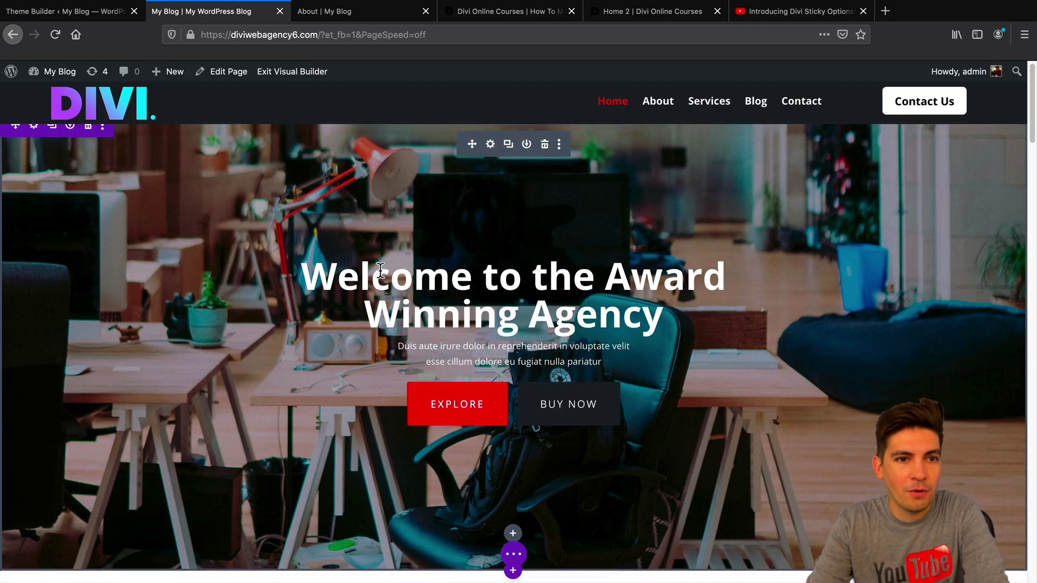
{"action": "scroll", "coordinate": [381, 267], "scroll_direction": "down", "scroll_amount": 10}
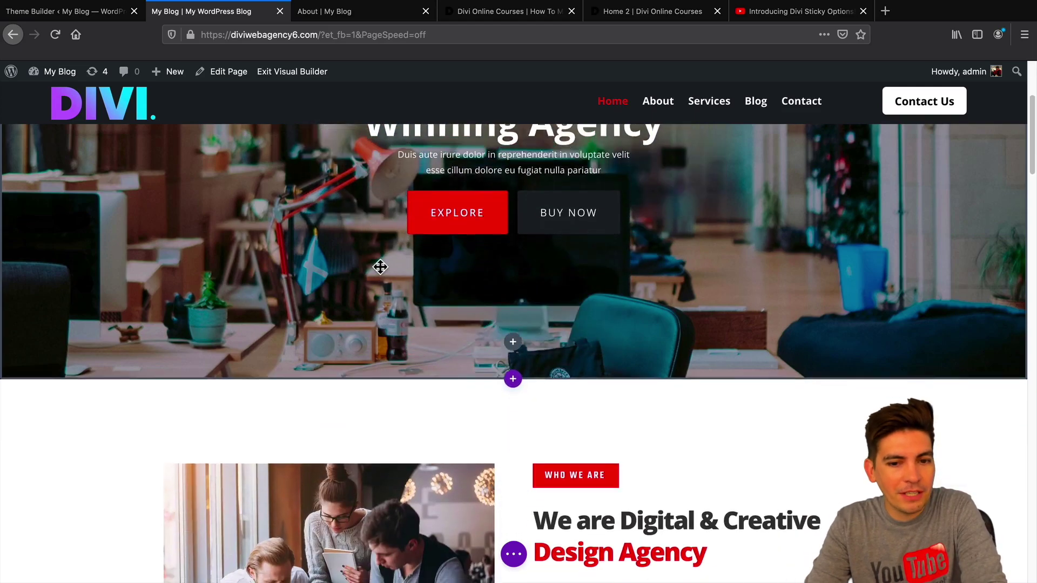
{"action": "scroll", "coordinate": [380, 266], "scroll_direction": "down", "scroll_amount": 10}
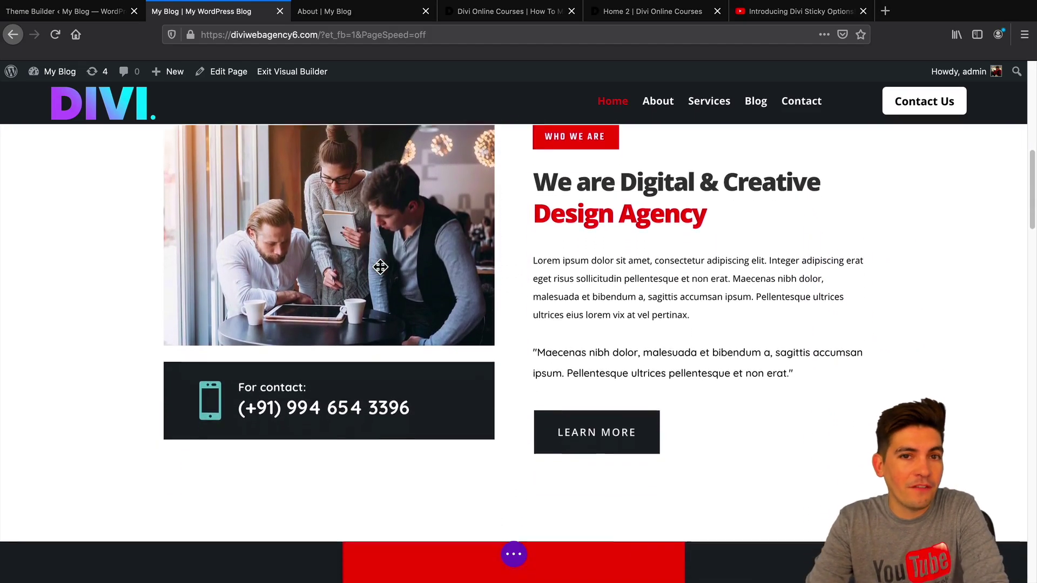
{"action": "scroll", "coordinate": [380, 267], "scroll_direction": "down", "scroll_amount": 10}
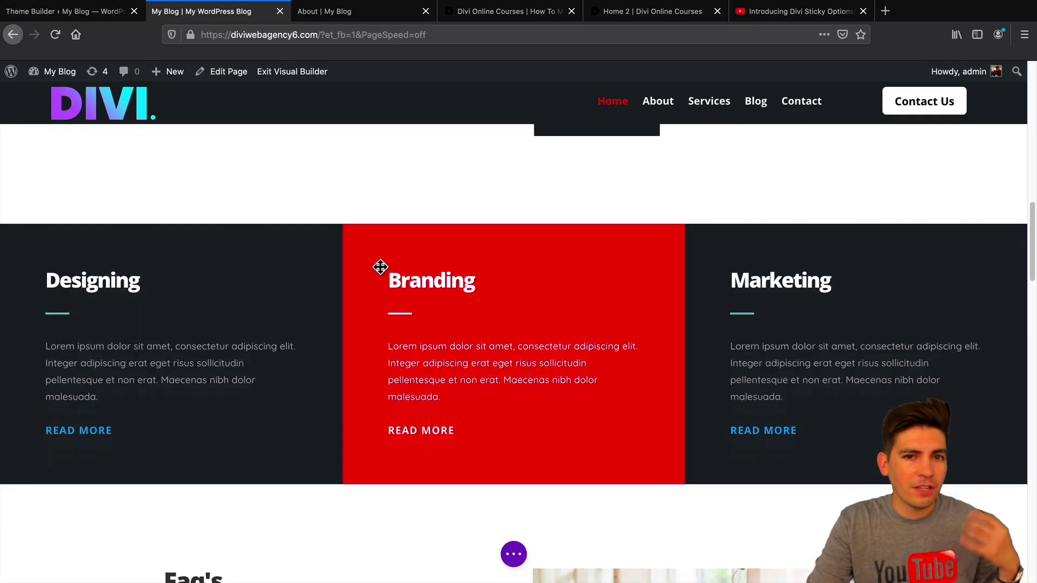
{"action": "scroll", "coordinate": [380, 267], "scroll_direction": "down", "scroll_amount": 10}
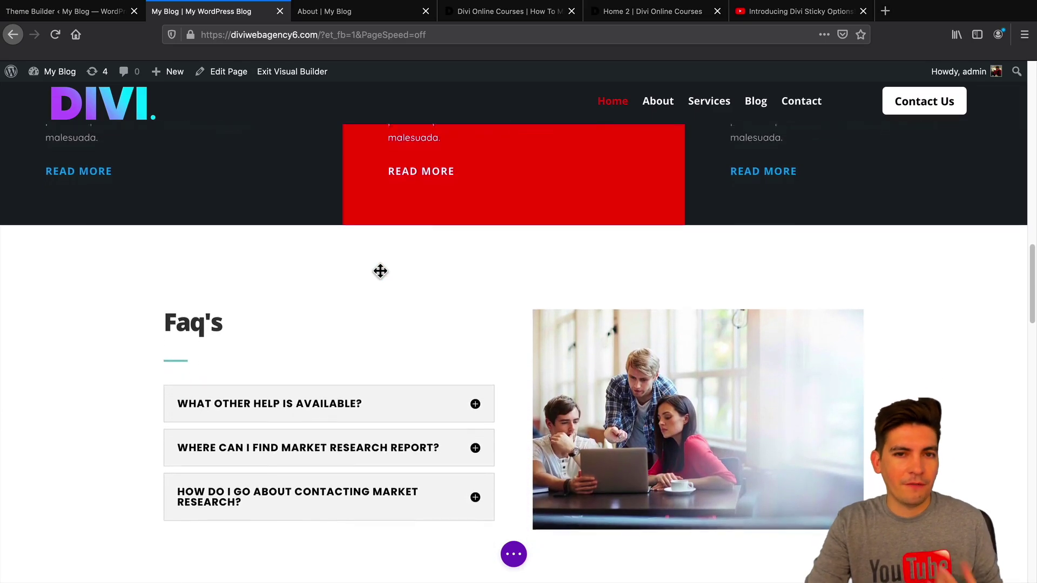
{"action": "scroll", "coordinate": [380, 267], "scroll_direction": "down", "scroll_amount": 5}
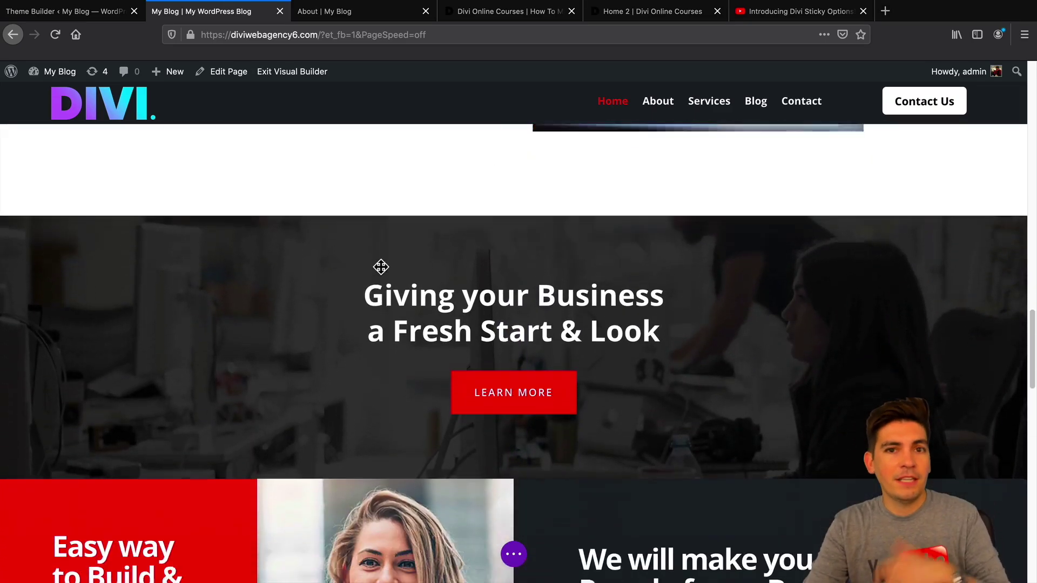
{"action": "scroll", "coordinate": [382, 262], "scroll_direction": "down", "scroll_amount": 4}
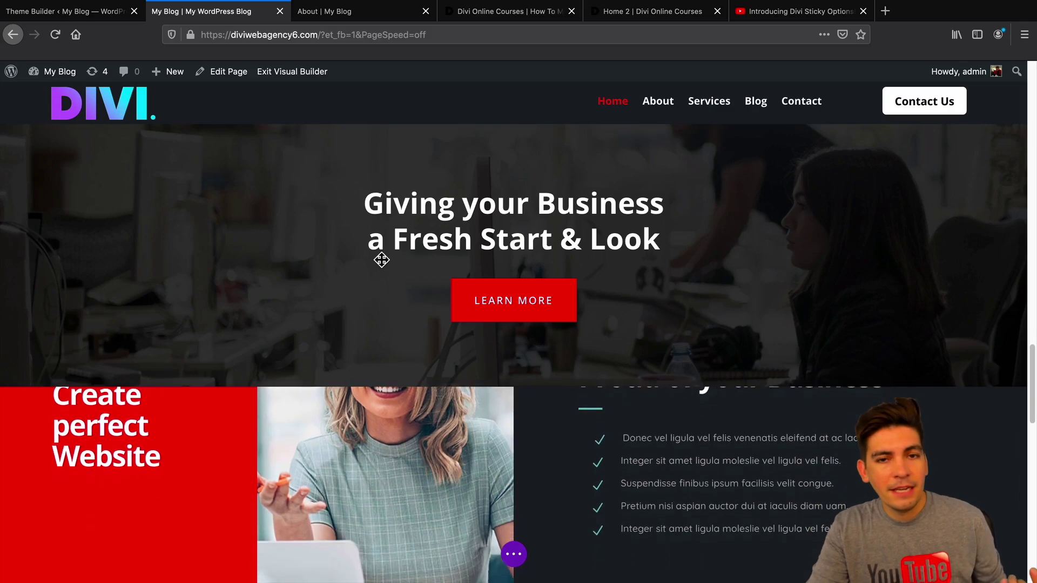
{"action": "scroll", "coordinate": [381, 262], "scroll_direction": "down", "scroll_amount": 3}
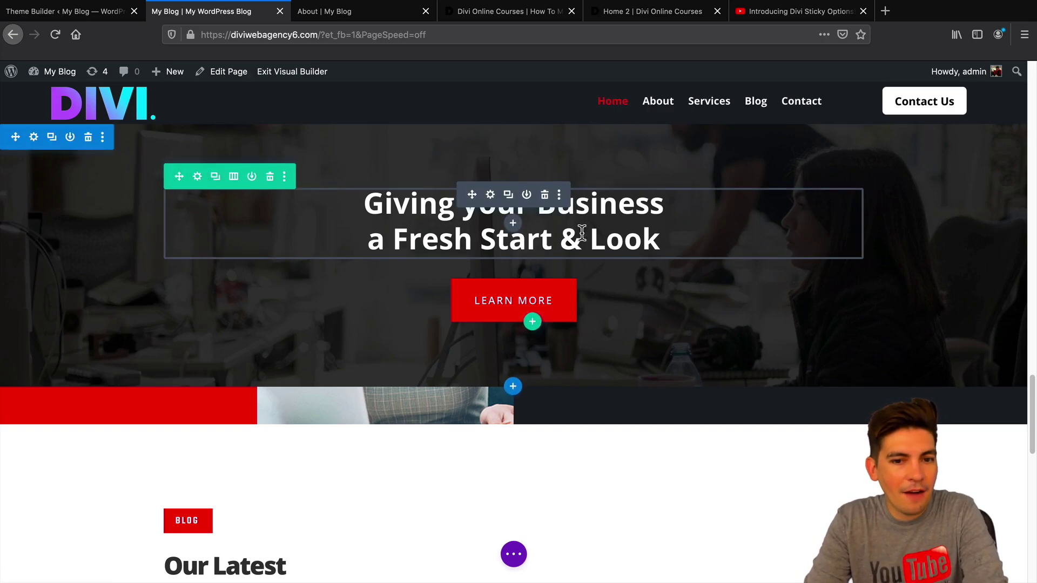
{"action": "scroll", "coordinate": [429, 192], "scroll_direction": "down", "scroll_amount": 3}
{"action": "scroll", "coordinate": [429, 193], "scroll_direction": "down", "scroll_amount": 8}
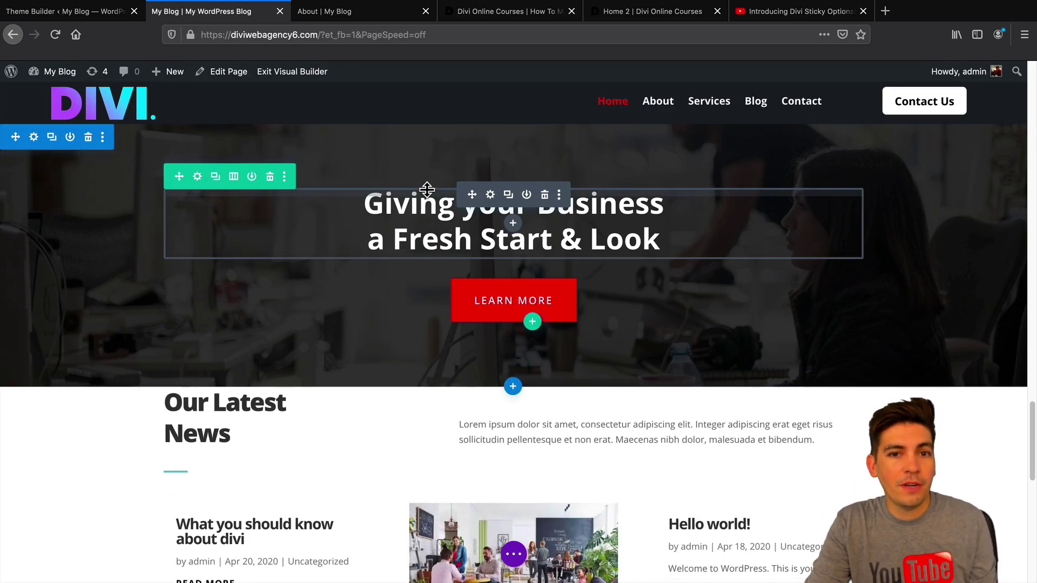
{"action": "scroll", "coordinate": [423, 193], "scroll_direction": "down", "scroll_amount": 5}
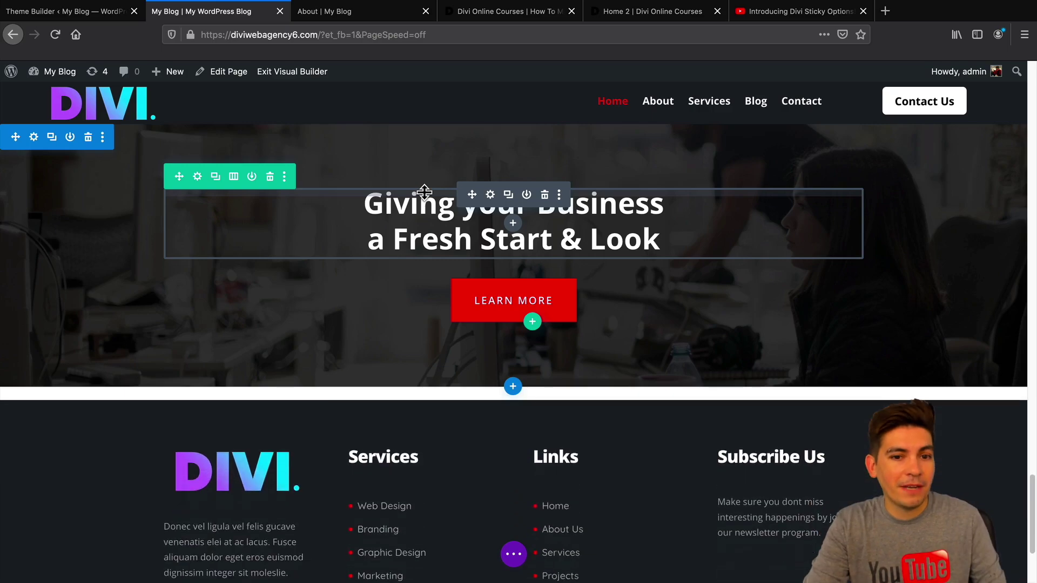
{"action": "scroll", "coordinate": [412, 262], "scroll_direction": "down", "scroll_amount": 1}
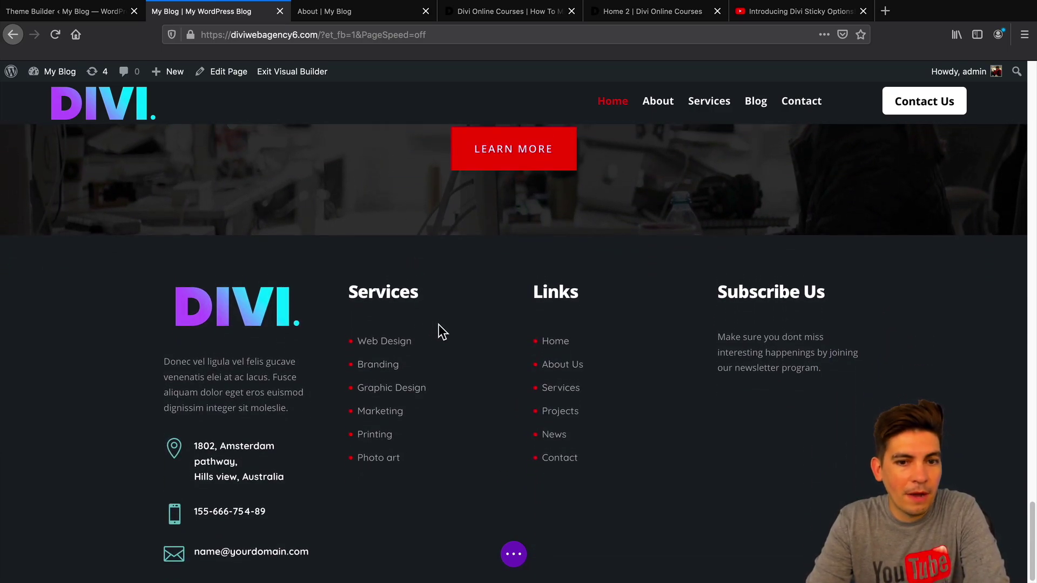
{"action": "scroll", "coordinate": [438, 323], "scroll_direction": "up", "scroll_amount": 10}
{"action": "scroll", "coordinate": [438, 321], "scroll_direction": "up", "scroll_amount": 10}
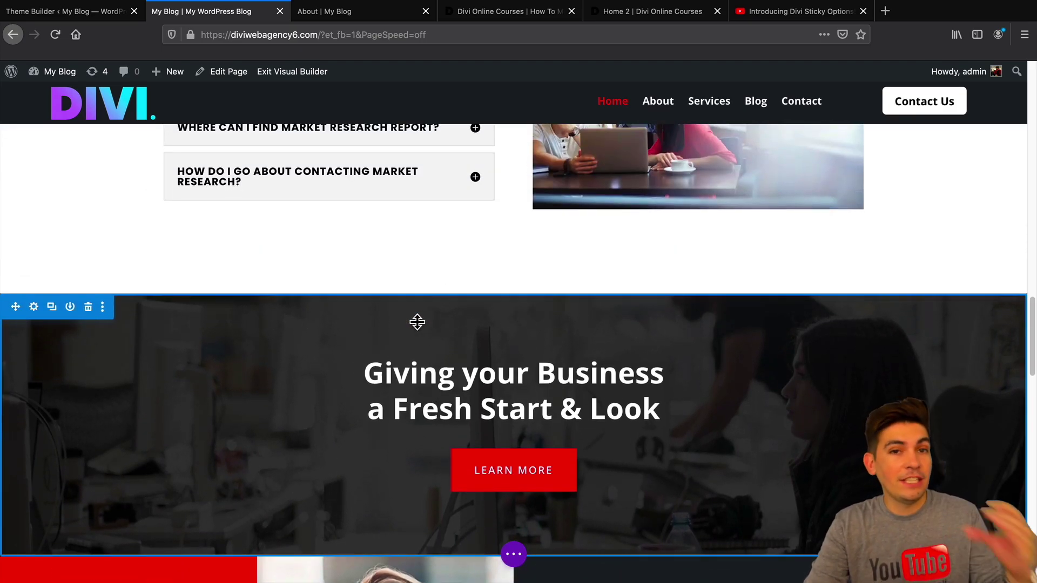
{"action": "scroll", "coordinate": [417, 320], "scroll_direction": "up", "scroll_amount": 10}
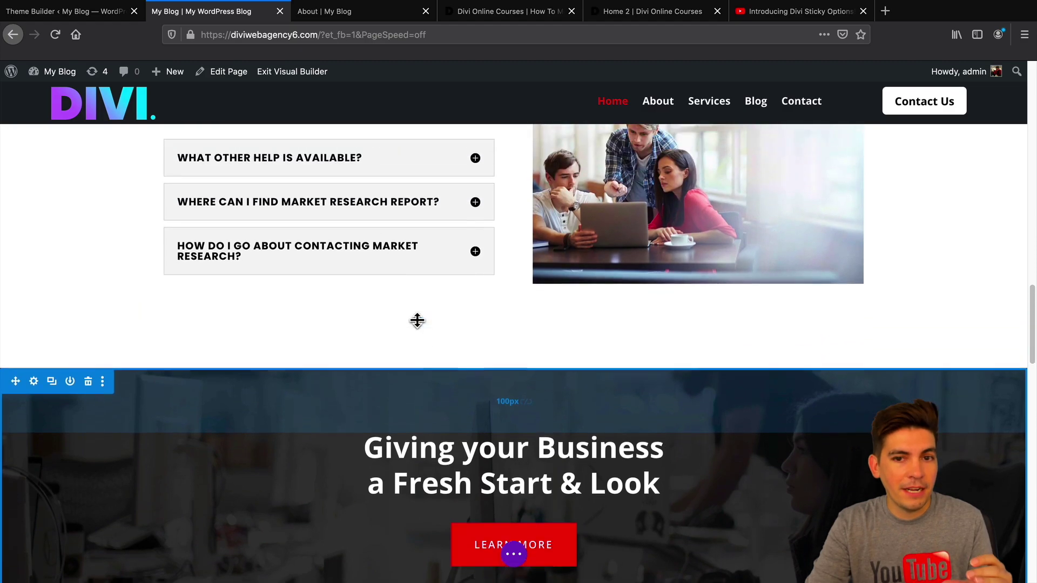
{"action": "scroll", "coordinate": [417, 324], "scroll_direction": "up", "scroll_amount": 5}
{"action": "scroll", "coordinate": [417, 327], "scroll_direction": "up", "scroll_amount": 10}
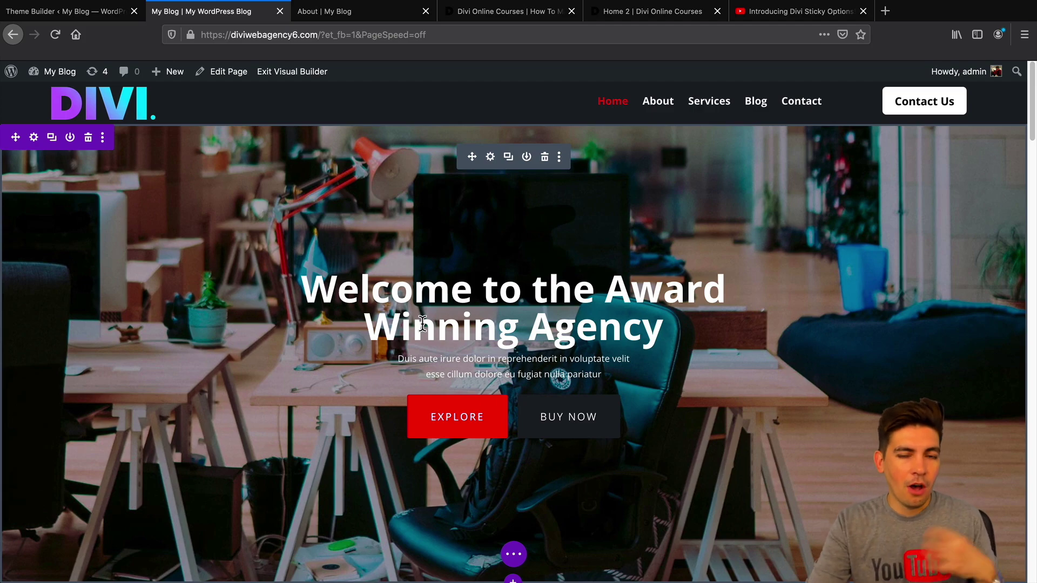
Switch to the About page and examine how the "Clients we Work with" section behaves between the hero and the footer.
{"action": "left_click", "coordinate": [365, 16]}
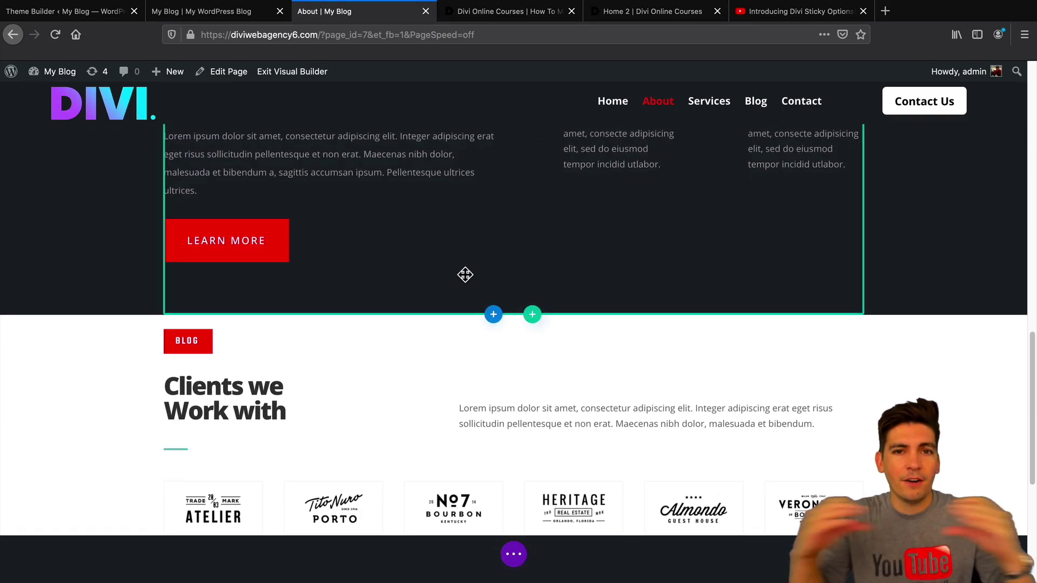
{"action": "scroll", "coordinate": [465, 275], "scroll_direction": "down", "scroll_amount": 5}
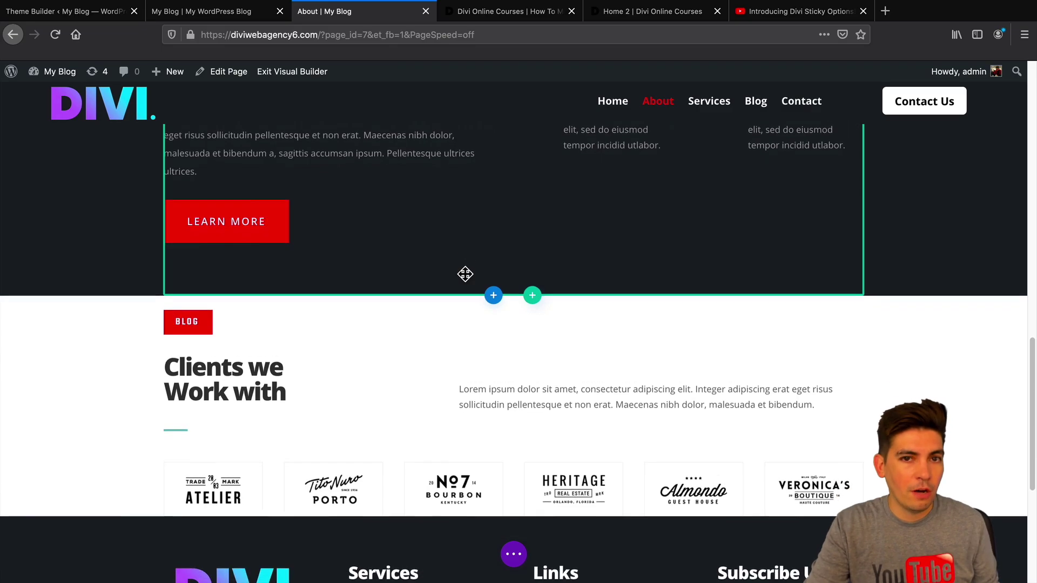
{"action": "scroll", "coordinate": [461, 312], "scroll_direction": "down", "scroll_amount": 1}
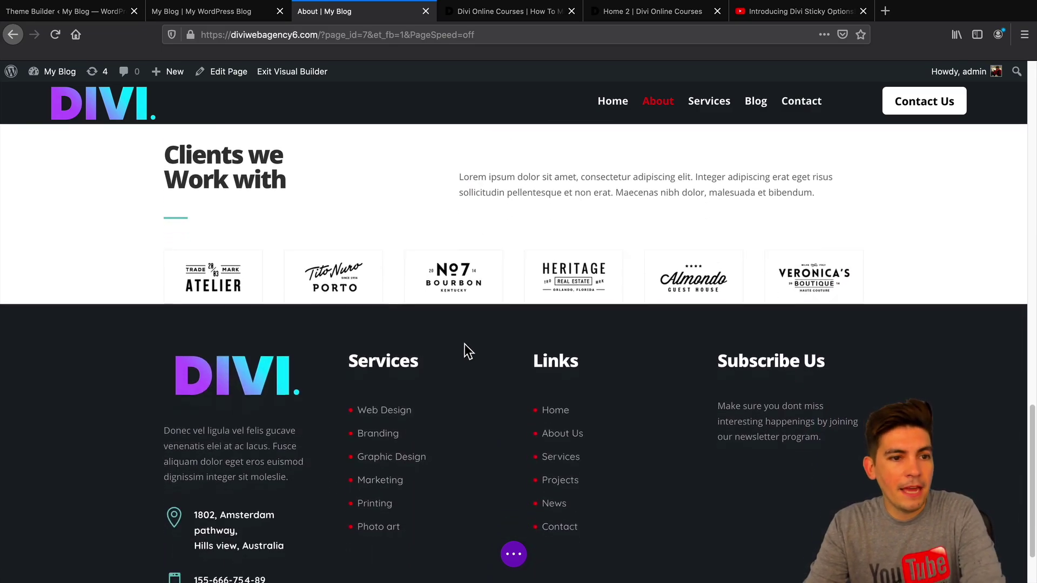
{"action": "scroll", "coordinate": [462, 323], "scroll_direction": "down", "scroll_amount": 2}
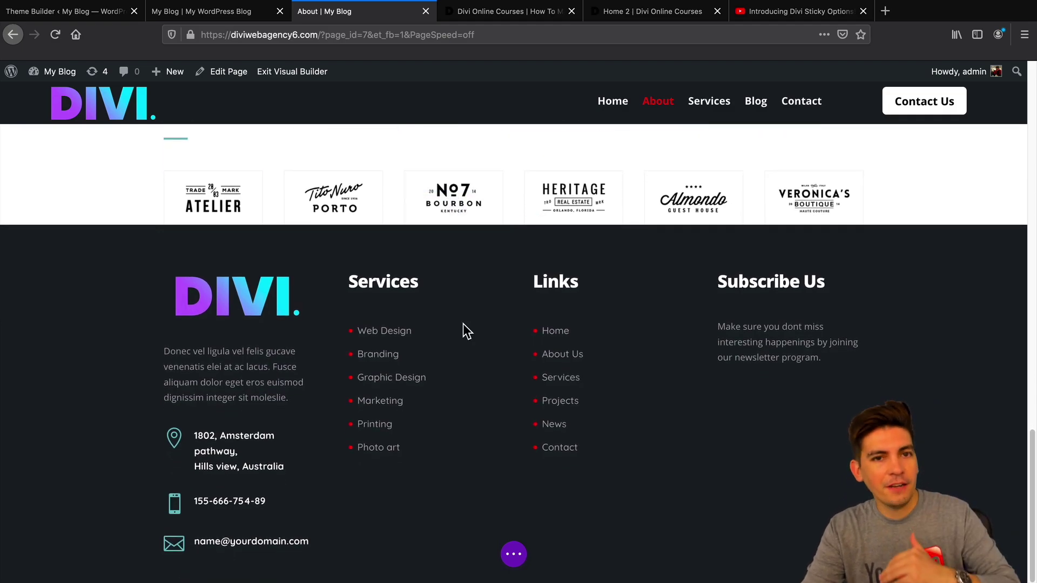
{"action": "scroll", "coordinate": [463, 323], "scroll_direction": "up", "scroll_amount": 5}
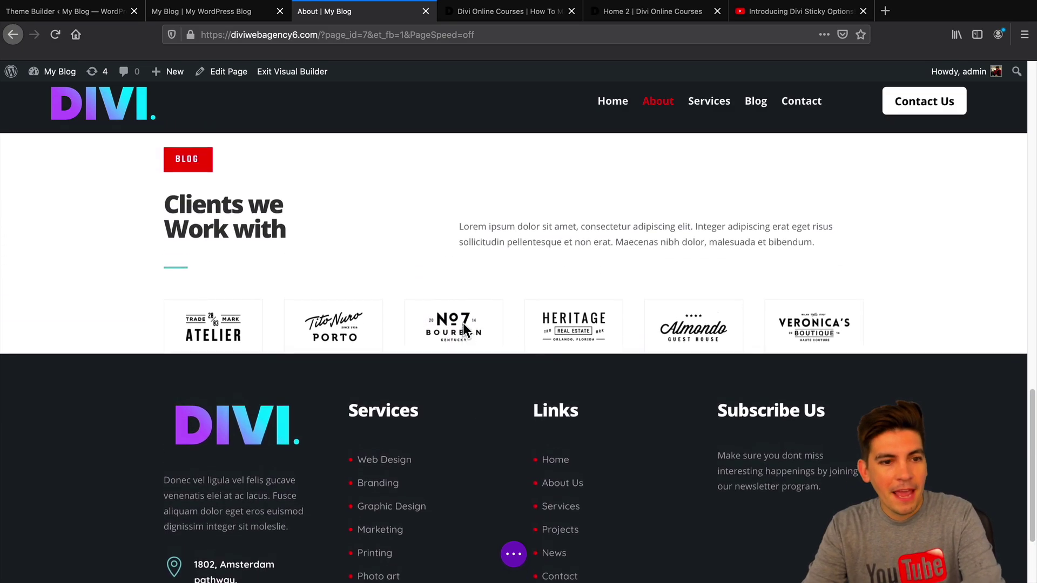
{"action": "scroll", "coordinate": [461, 323], "scroll_direction": "up", "scroll_amount": 5}
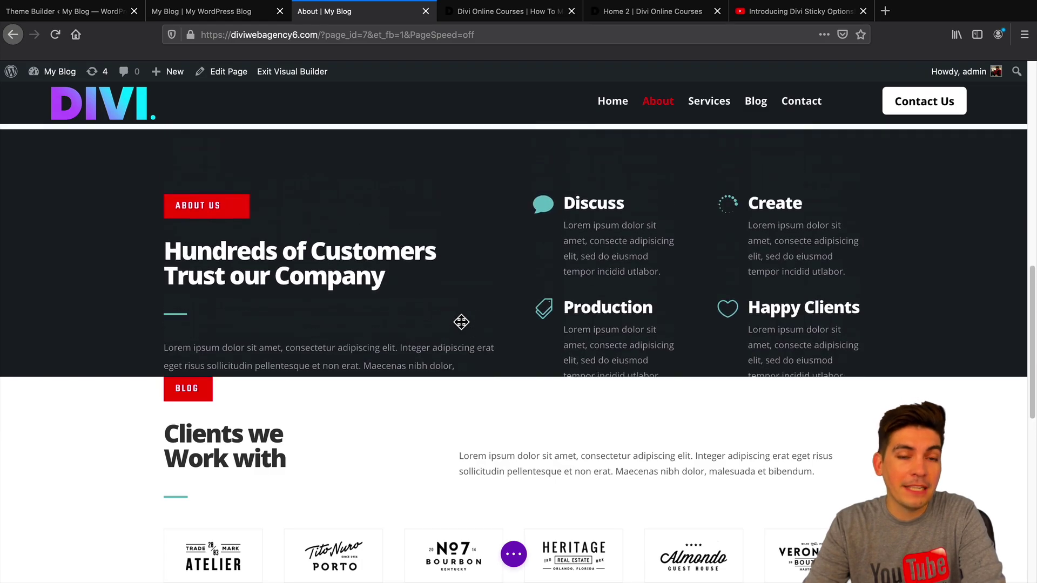
{"action": "scroll", "coordinate": [461, 322], "scroll_direction": "up", "scroll_amount": 5}
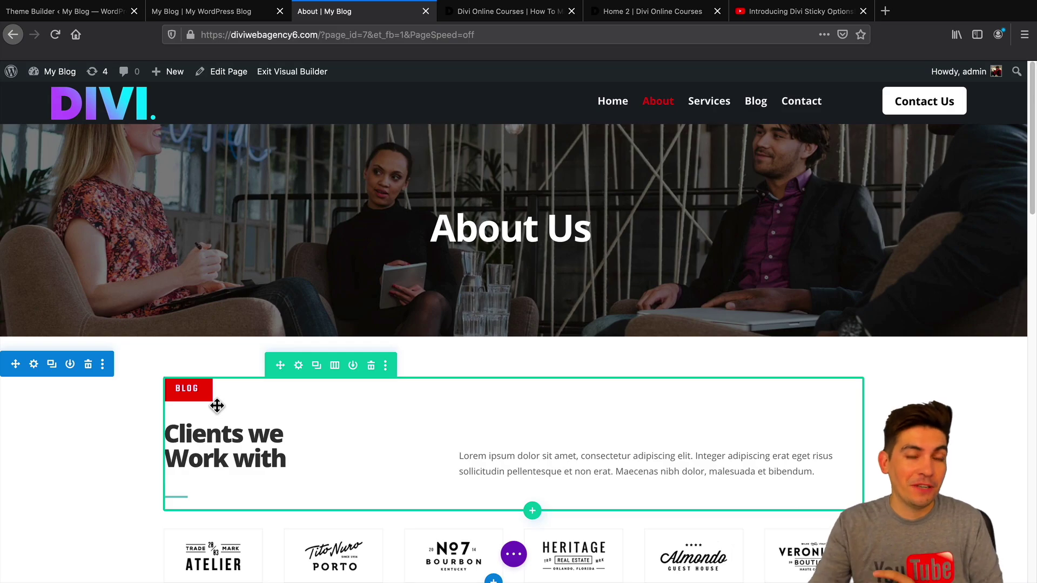
Switch to the Divi Online Courses home page and examine how its four-column feature row behaves from the hero to the footer.
{"action": "left_click", "coordinate": [510, 11]}
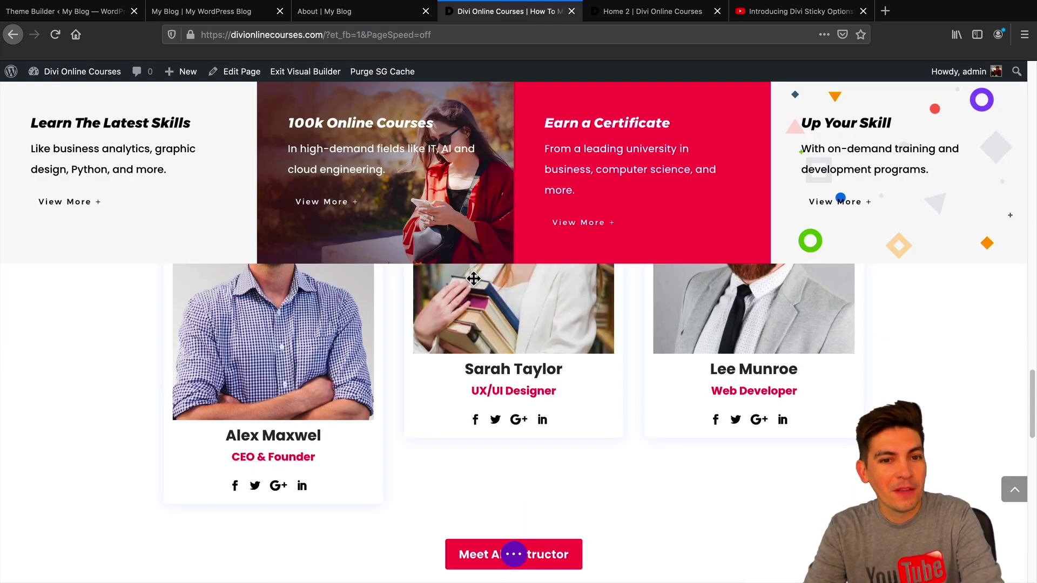
{"action": "scroll", "coordinate": [473, 279], "scroll_direction": "up", "scroll_amount": 15}
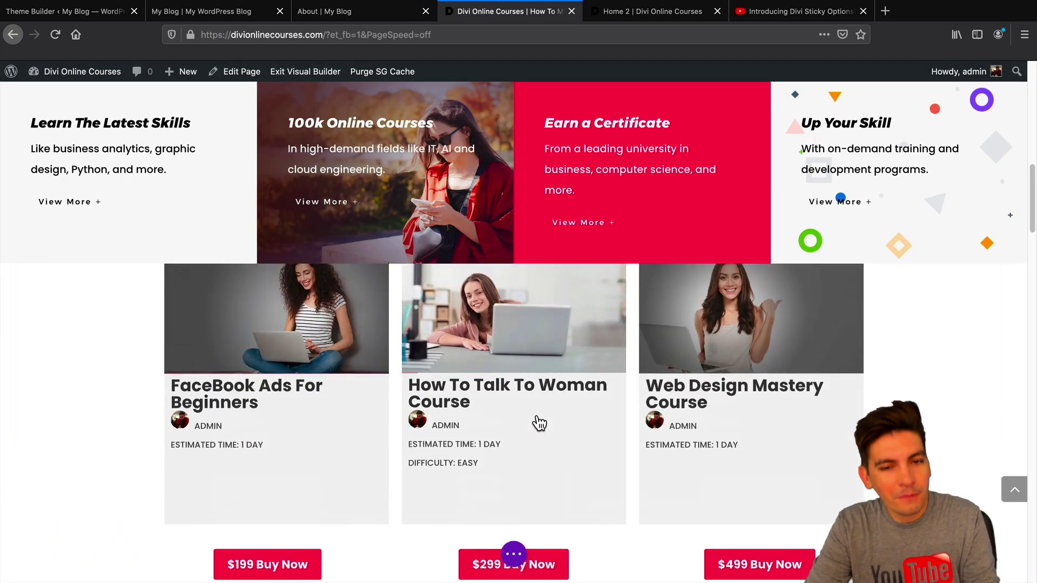
{"action": "scroll", "coordinate": [538, 423], "scroll_direction": "up", "scroll_amount": 10}
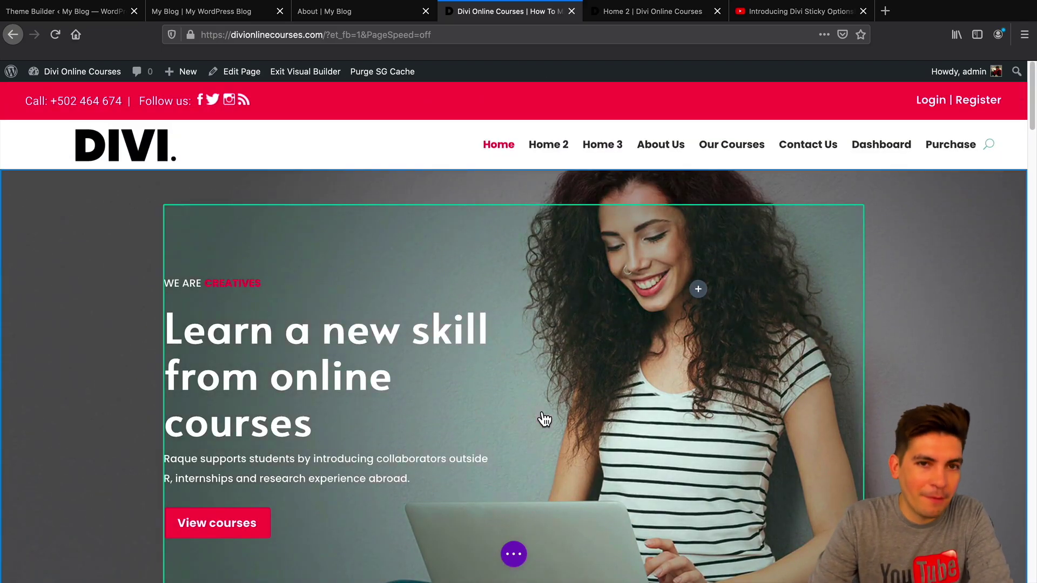
{"action": "scroll", "coordinate": [545, 420], "scroll_direction": "down", "scroll_amount": 6}
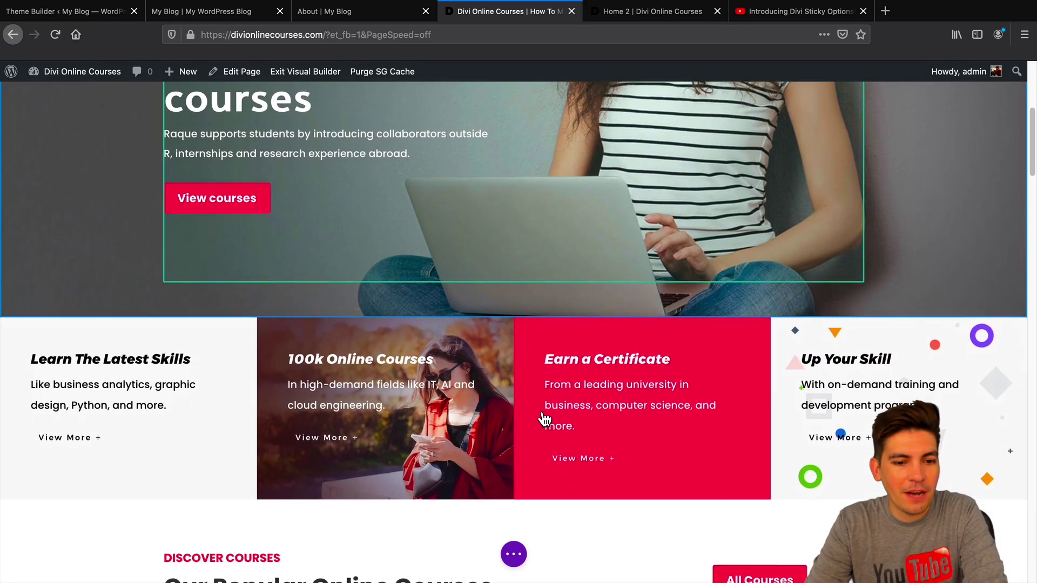
{"action": "scroll", "coordinate": [544, 420], "scroll_direction": "down", "scroll_amount": 5}
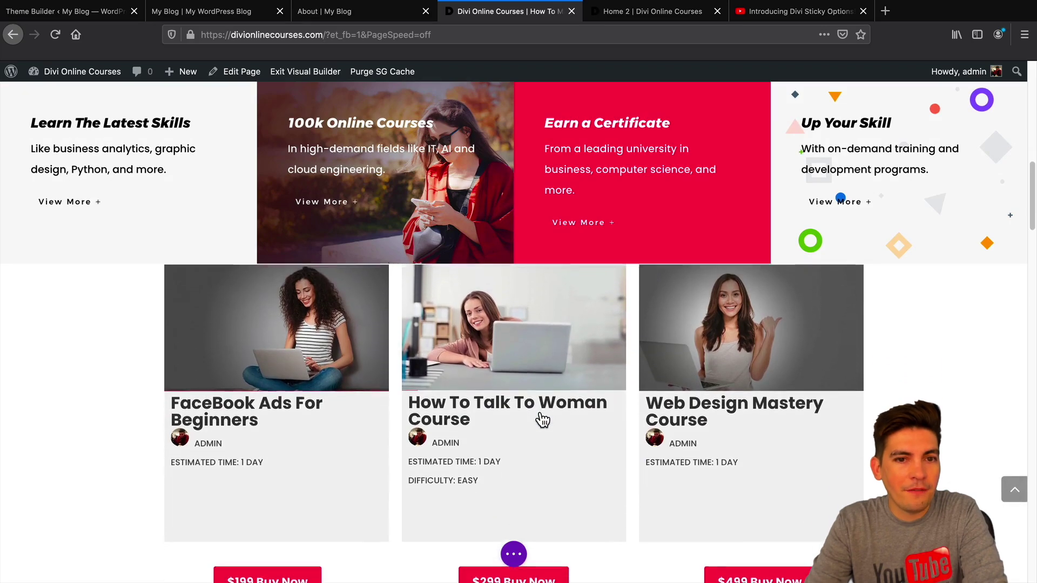
{"action": "scroll", "coordinate": [543, 420], "scroll_direction": "down", "scroll_amount": 3}
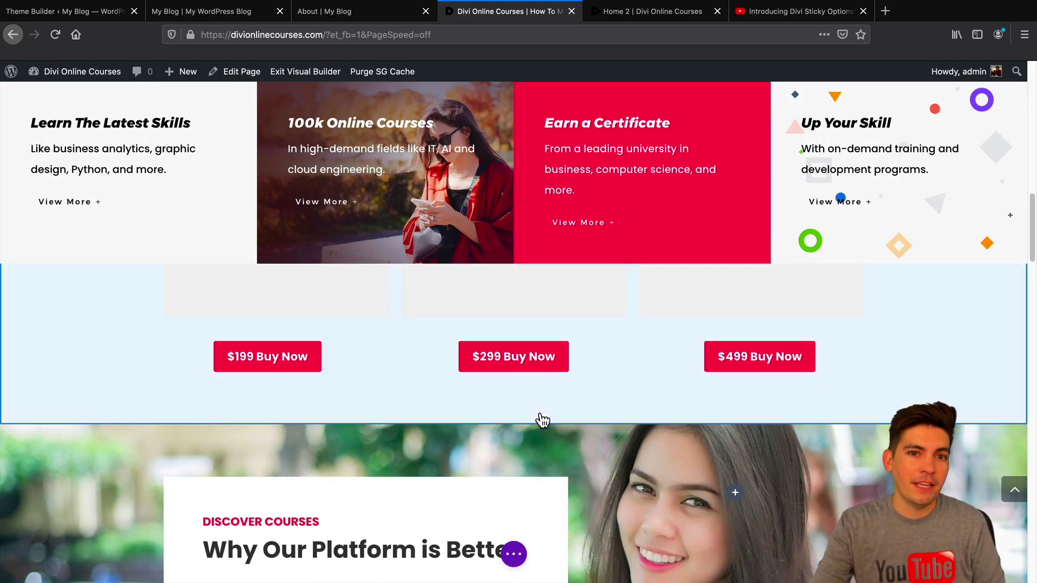
{"action": "scroll", "coordinate": [549, 393], "scroll_direction": "down", "scroll_amount": 5}
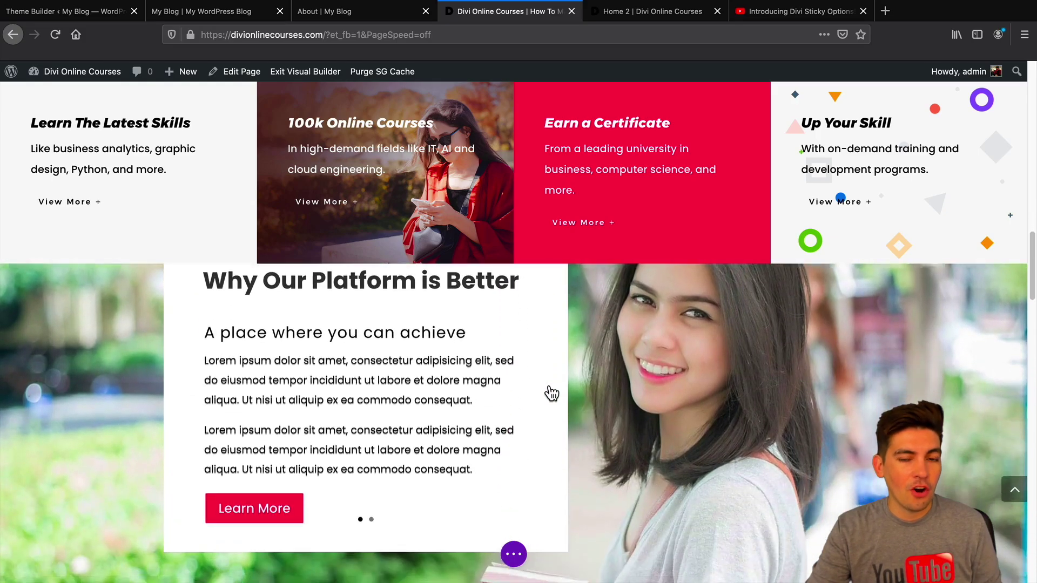
{"action": "scroll", "coordinate": [546, 340], "scroll_direction": "down", "scroll_amount": 2}
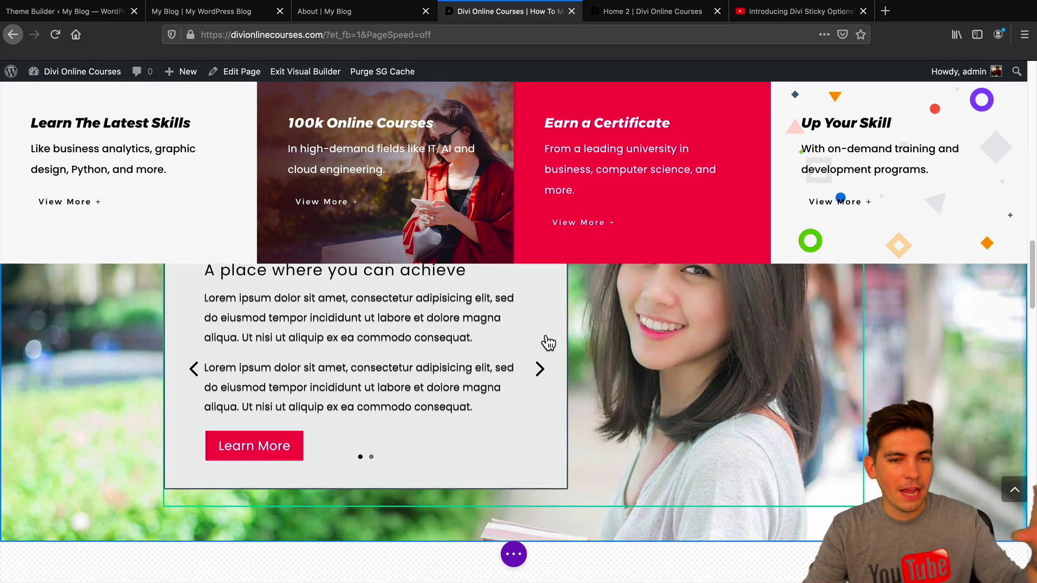
{"action": "scroll", "coordinate": [546, 339], "scroll_direction": "down", "scroll_amount": 4}
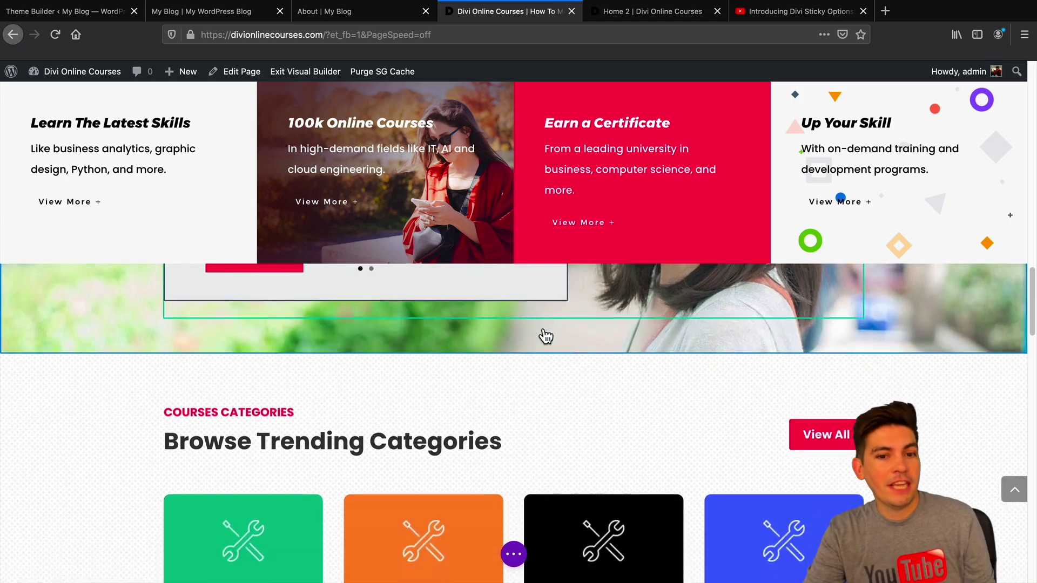
{"action": "scroll", "coordinate": [545, 335], "scroll_direction": "down", "scroll_amount": 4}
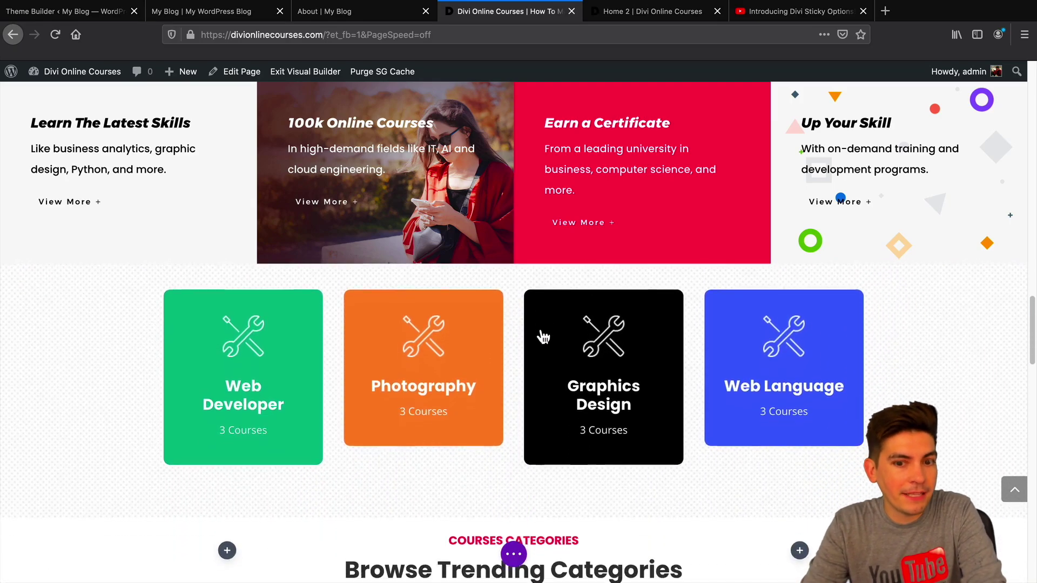
{"action": "scroll", "coordinate": [542, 334], "scroll_direction": "down", "scroll_amount": 7}
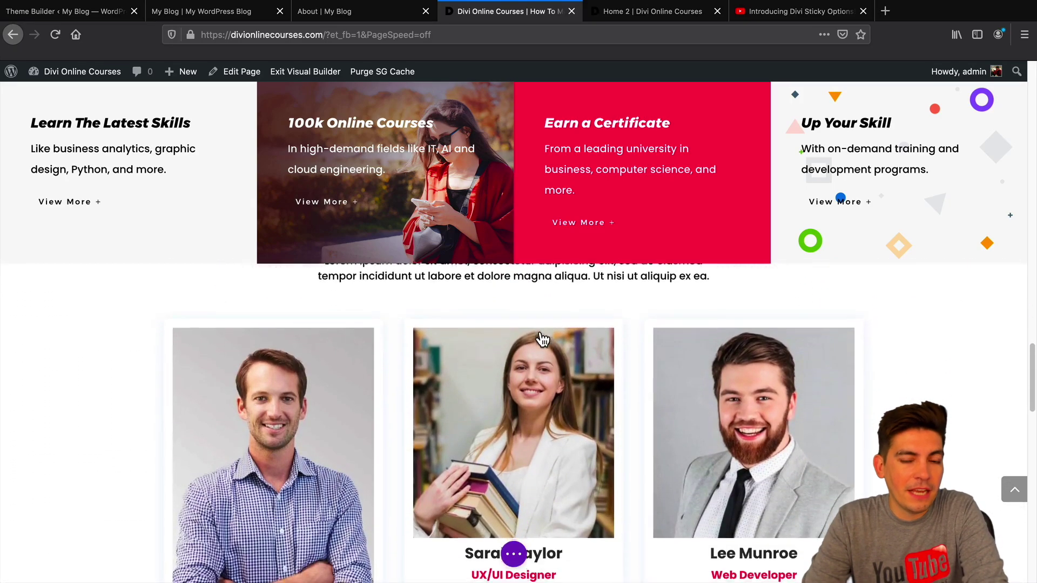
{"action": "scroll", "coordinate": [541, 339], "scroll_direction": "down", "scroll_amount": 6}
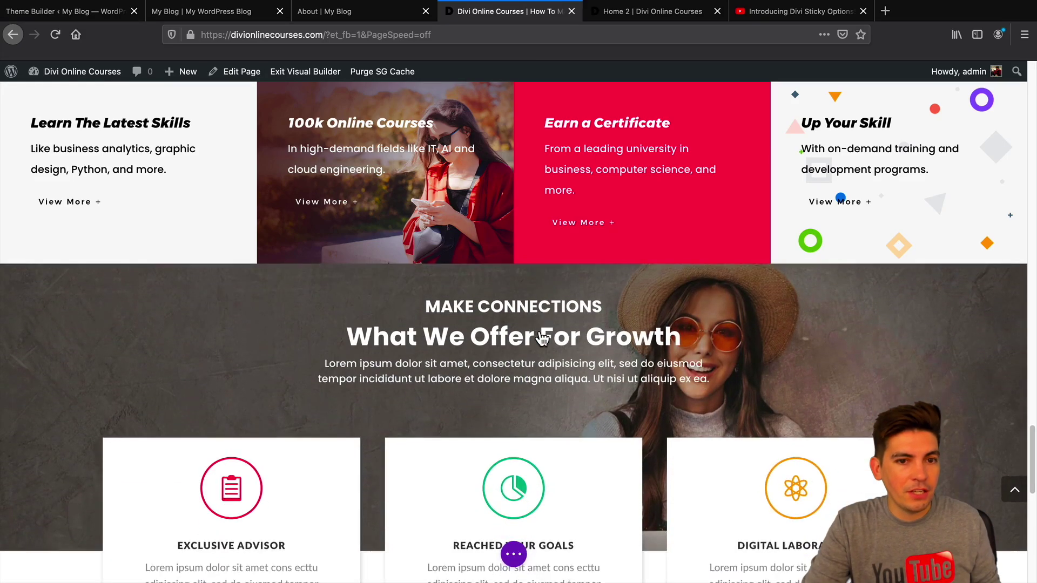
{"action": "scroll", "coordinate": [537, 340], "scroll_direction": "down", "scroll_amount": 8}
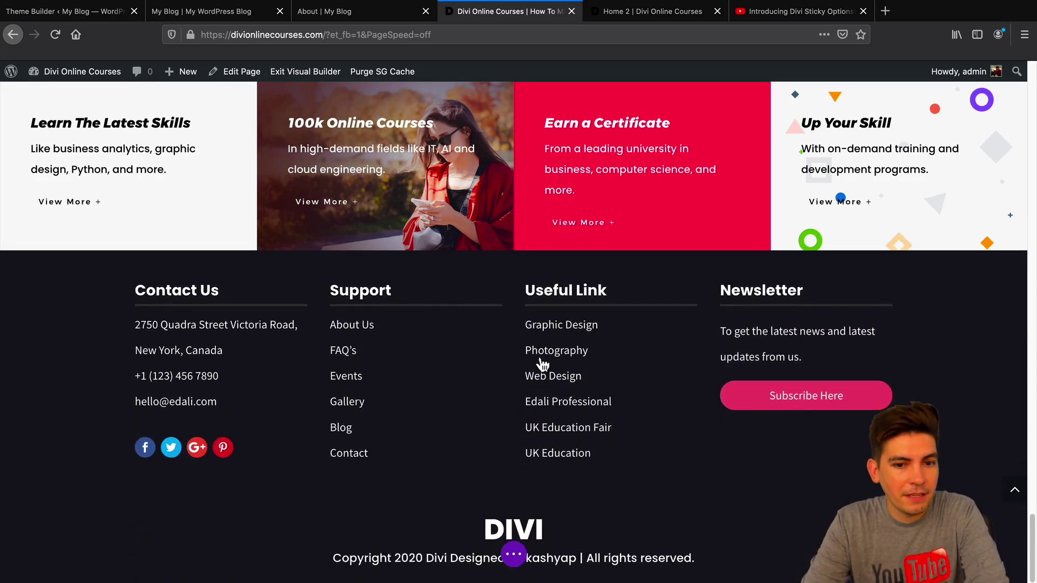
{"action": "scroll", "coordinate": [572, 133], "scroll_direction": "up", "scroll_amount": 2}
{"action": "scroll", "coordinate": [588, 228], "scroll_direction": "up", "scroll_amount": 15}
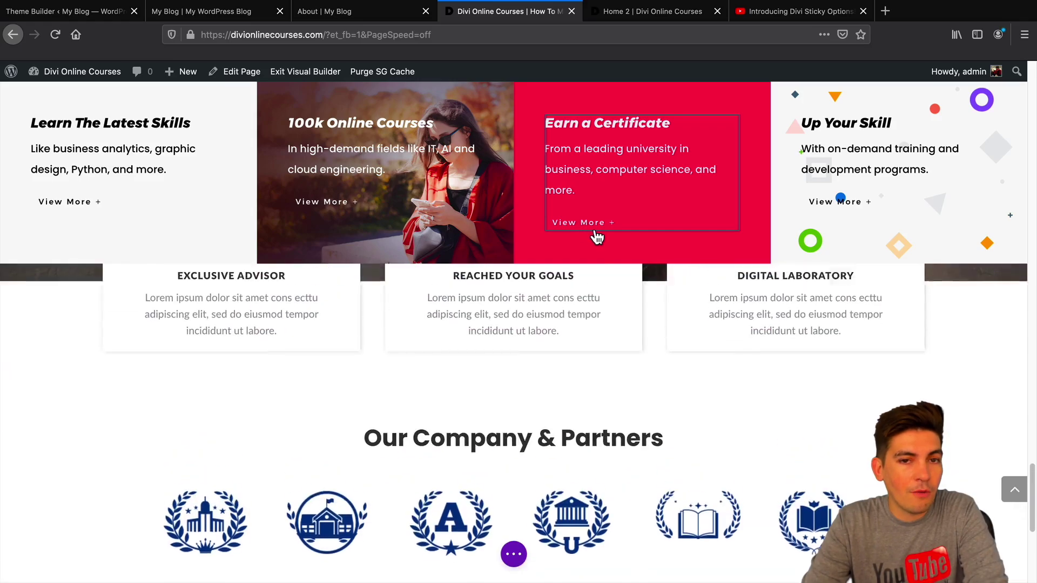
Examine the four-column feature row from the lower page back to the hero, and again around its original place above the popular courses.
{"action": "scroll", "coordinate": [569, 292], "scroll_direction": "up", "scroll_amount": 12}
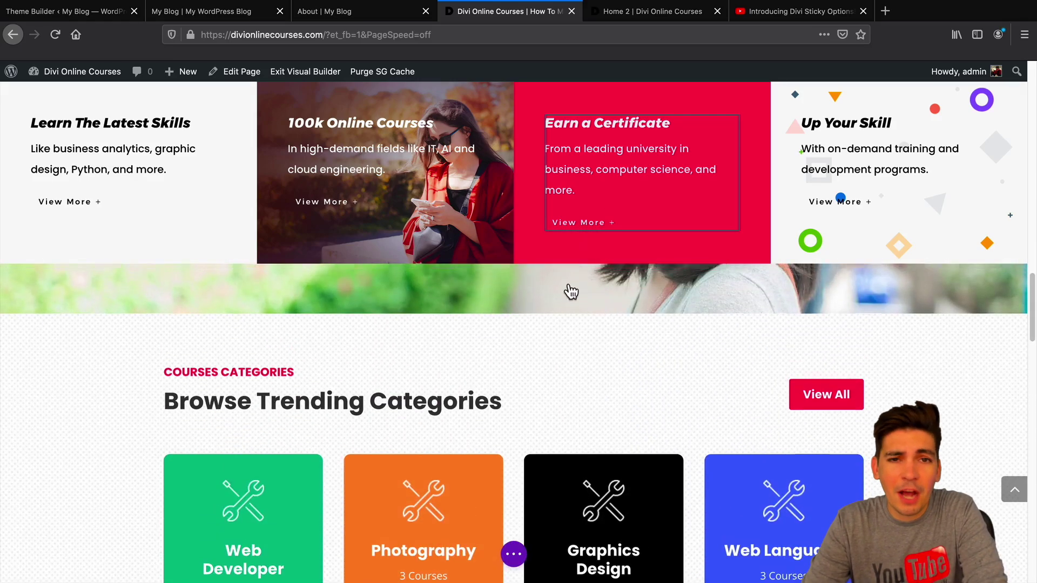
{"action": "scroll", "coordinate": [574, 301], "scroll_direction": "up", "scroll_amount": 2}
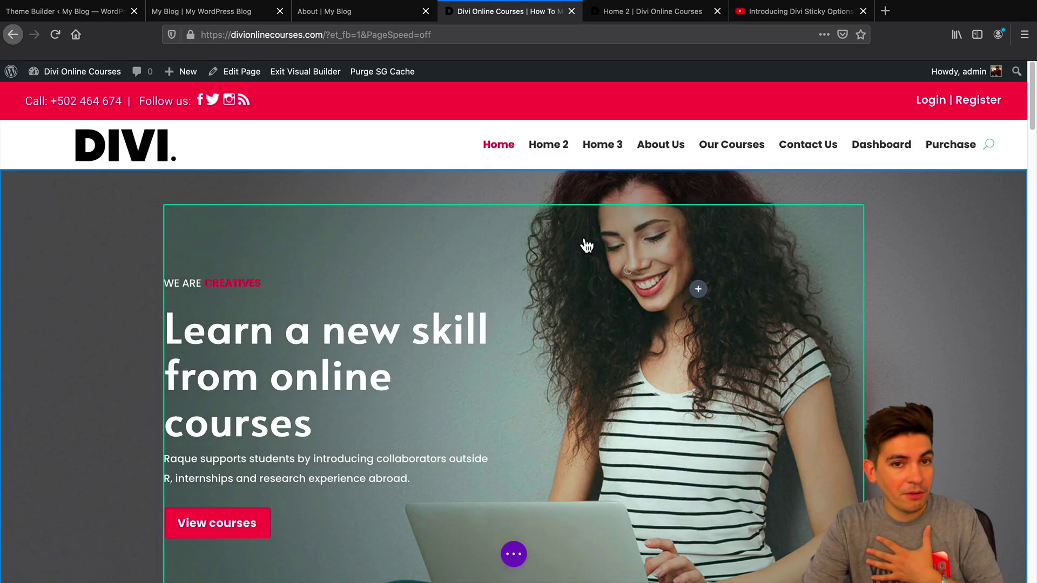
{"action": "scroll", "coordinate": [587, 246], "scroll_direction": "down", "scroll_amount": 10}
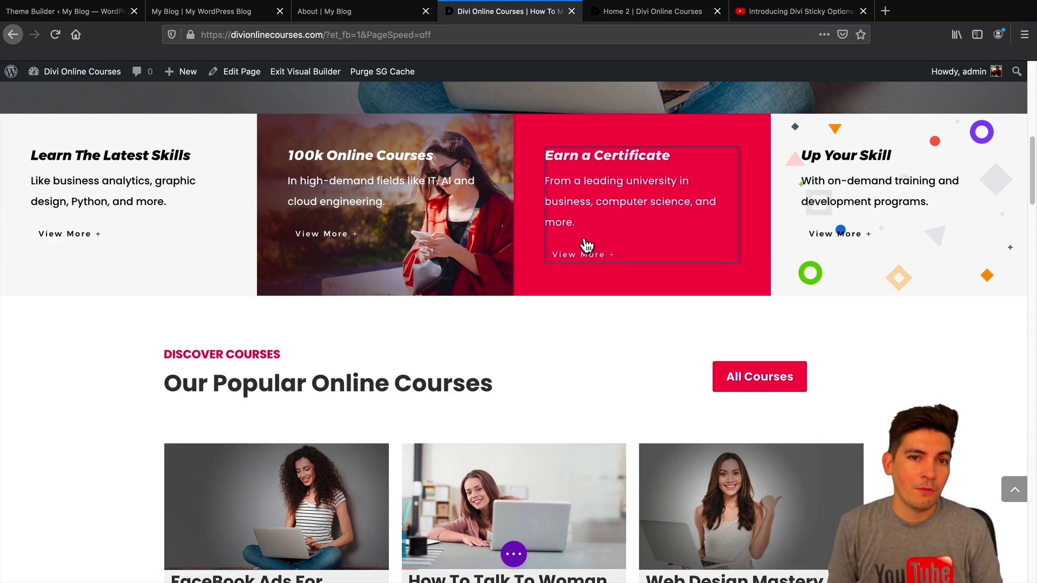
{"action": "scroll", "coordinate": [587, 246], "scroll_direction": "up", "scroll_amount": 10}
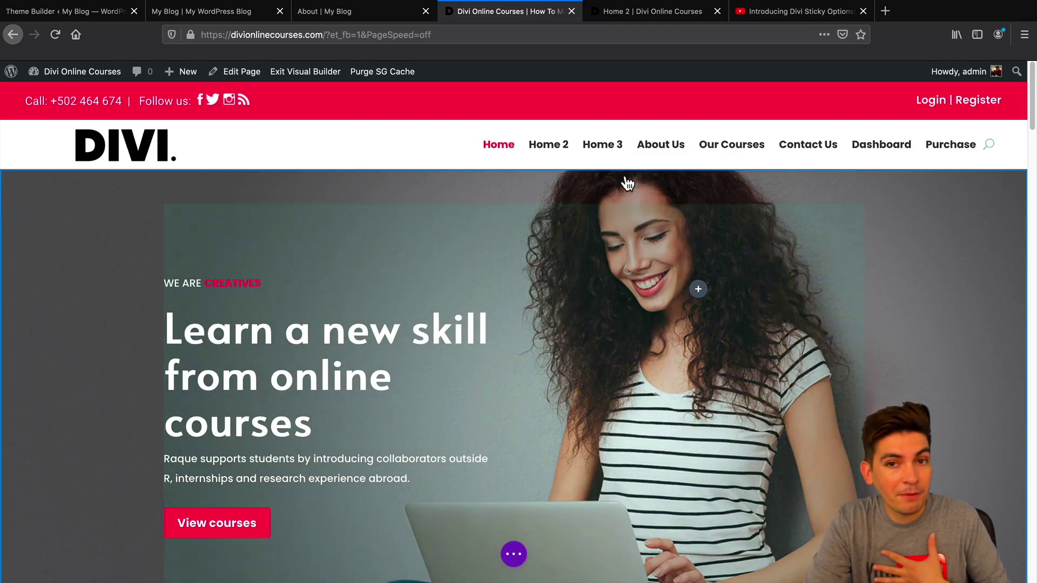
Switch to the Home 2 page and examine how the statistics row behaves around its original place above the popular online courses.
{"action": "left_click", "coordinate": [659, 15]}
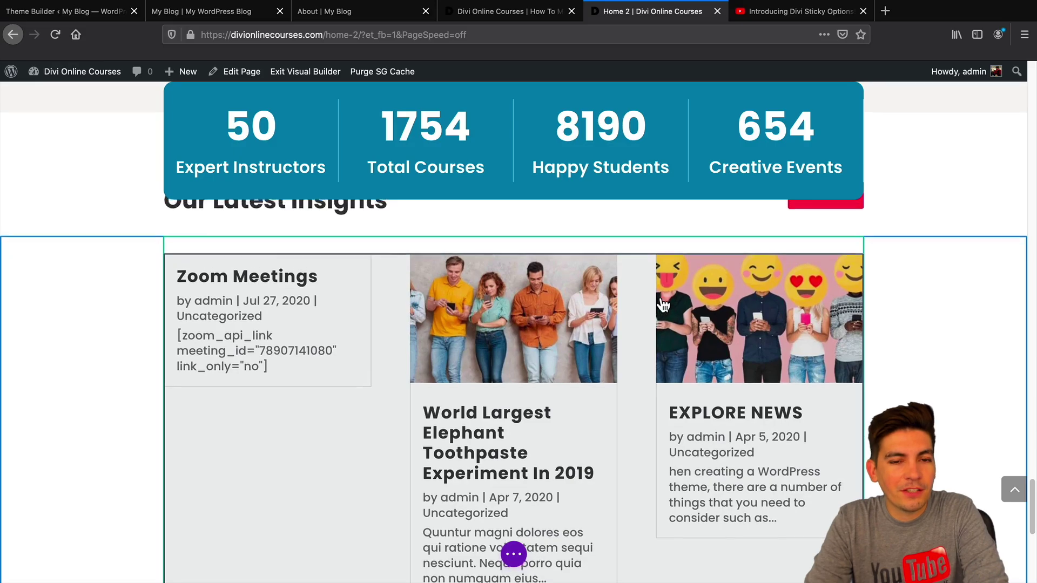
{"action": "scroll", "coordinate": [676, 300], "scroll_direction": "up", "scroll_amount": 5}
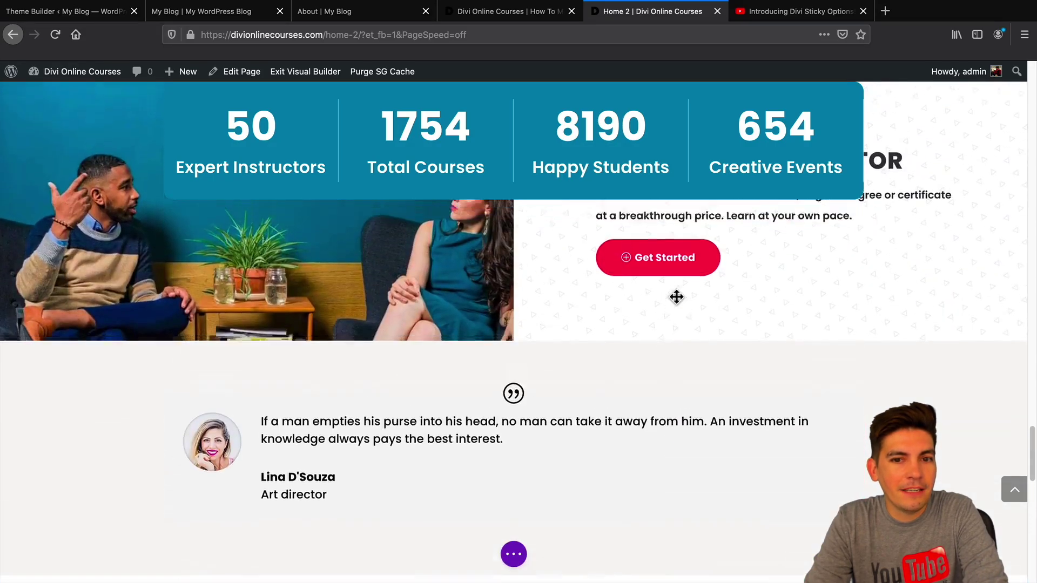
{"action": "scroll", "coordinate": [676, 296], "scroll_direction": "up", "scroll_amount": 15}
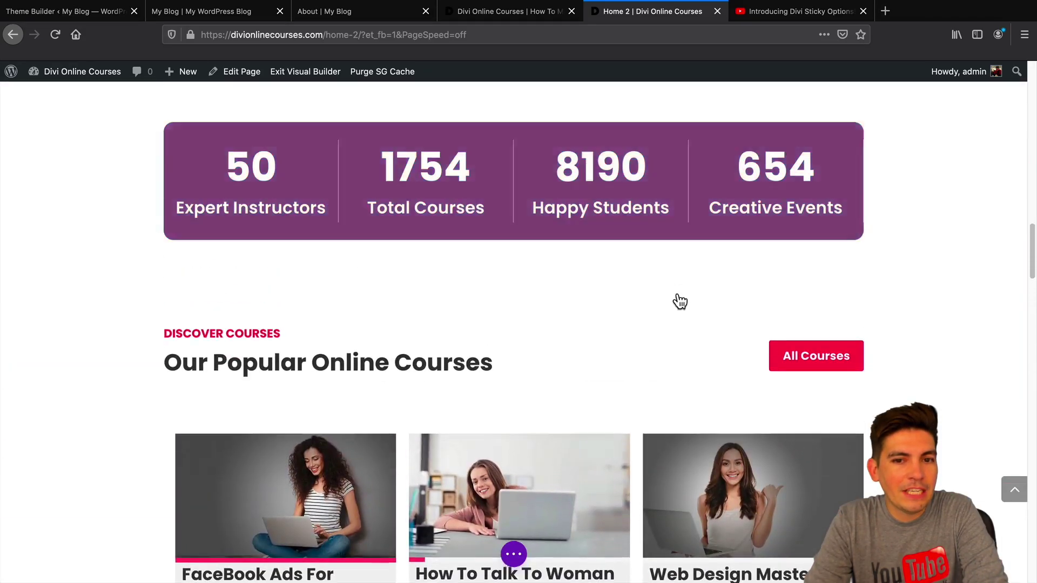
{"action": "scroll", "coordinate": [680, 301], "scroll_direction": "up", "scroll_amount": 10}
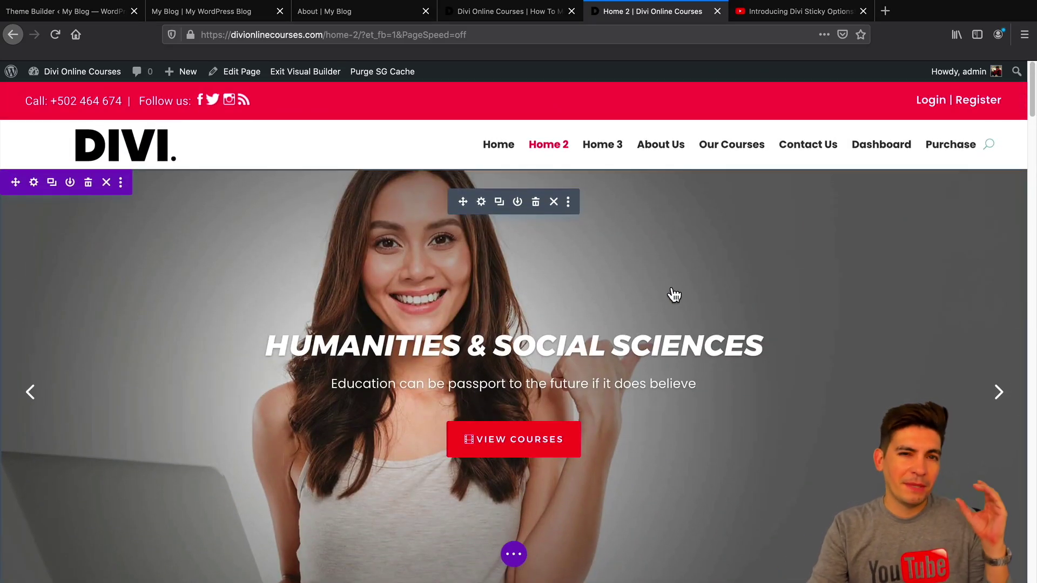
{"action": "scroll", "coordinate": [673, 293], "scroll_direction": "down", "scroll_amount": 10}
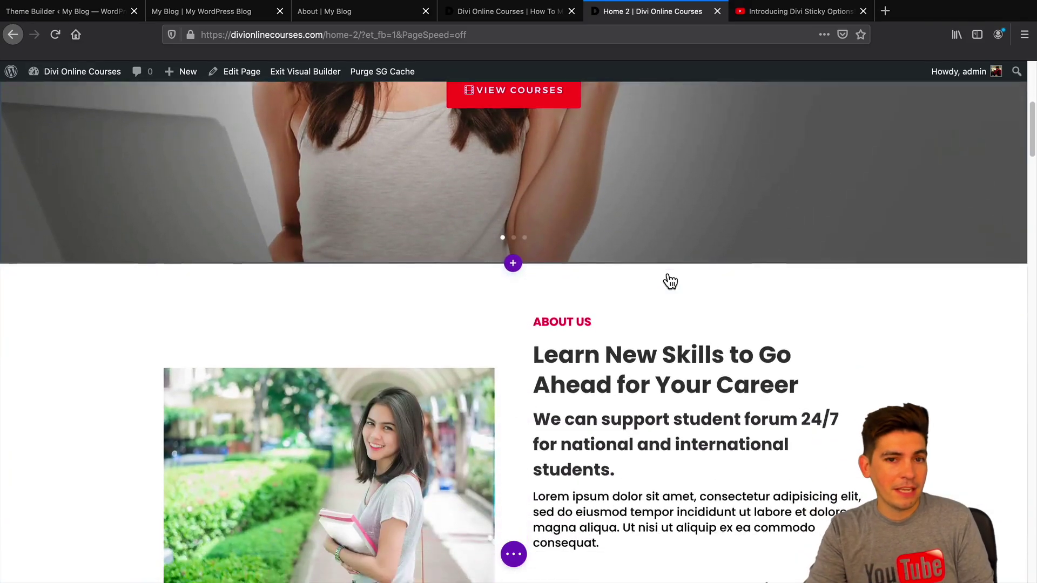
{"action": "scroll", "coordinate": [670, 281], "scroll_direction": "down", "scroll_amount": 8}
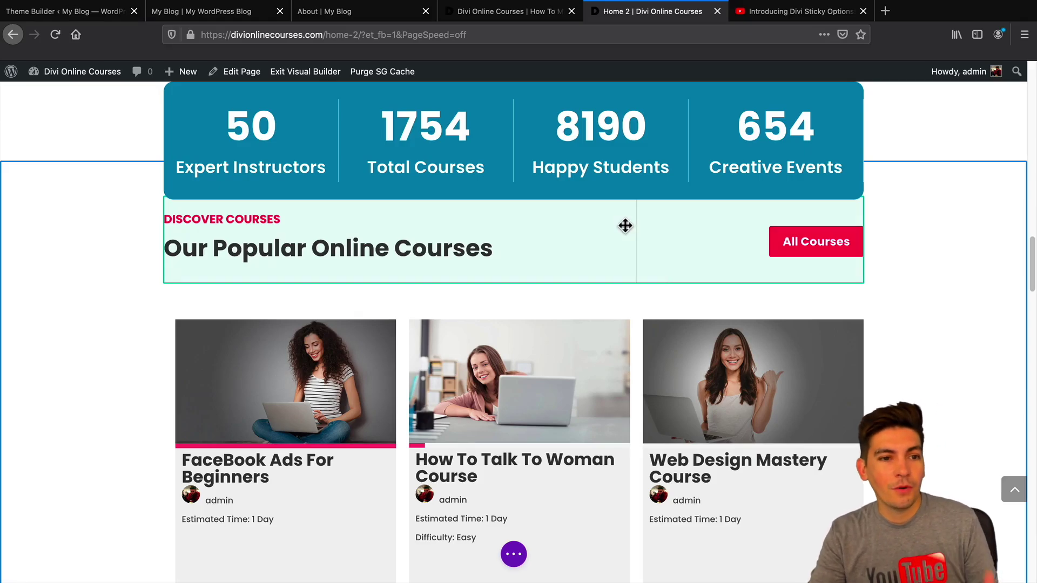
{"action": "scroll", "coordinate": [622, 237], "scroll_direction": "up", "scroll_amount": 4}
{"action": "scroll", "coordinate": [622, 240], "scroll_direction": "down", "scroll_amount": 2}
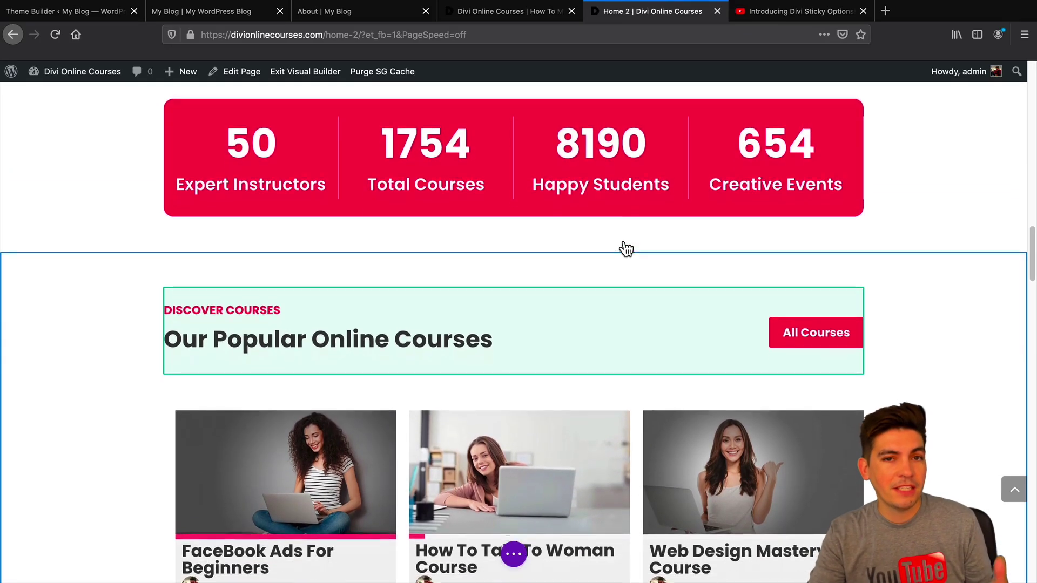
{"action": "scroll", "coordinate": [625, 250], "scroll_direction": "down", "scroll_amount": 1}
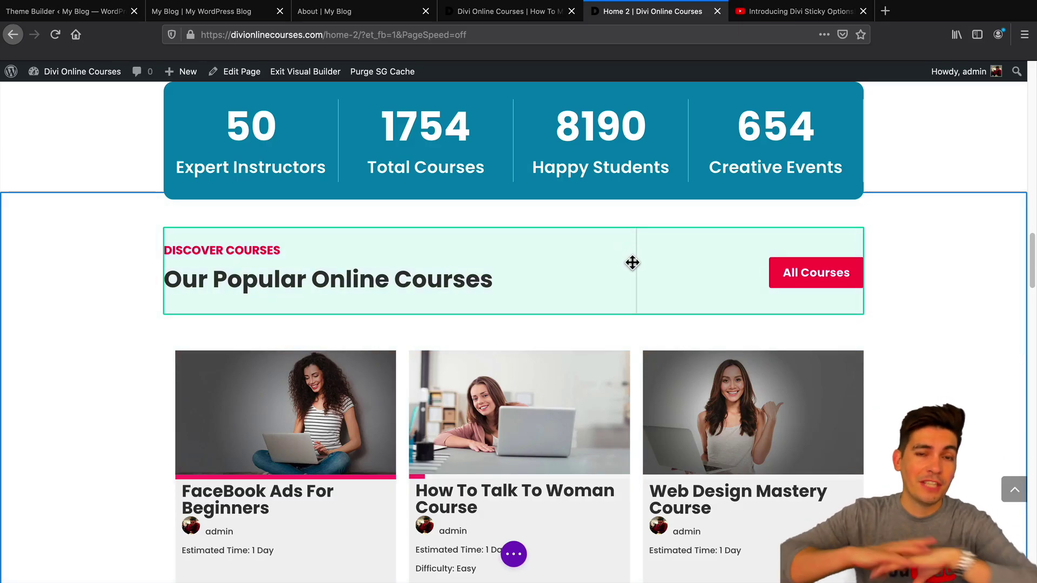
Examine how the statistics row behaves from the popular courses down to the footer and back up to the Home 2 hero.
{"action": "scroll", "coordinate": [632, 264], "scroll_direction": "down", "scroll_amount": 15}
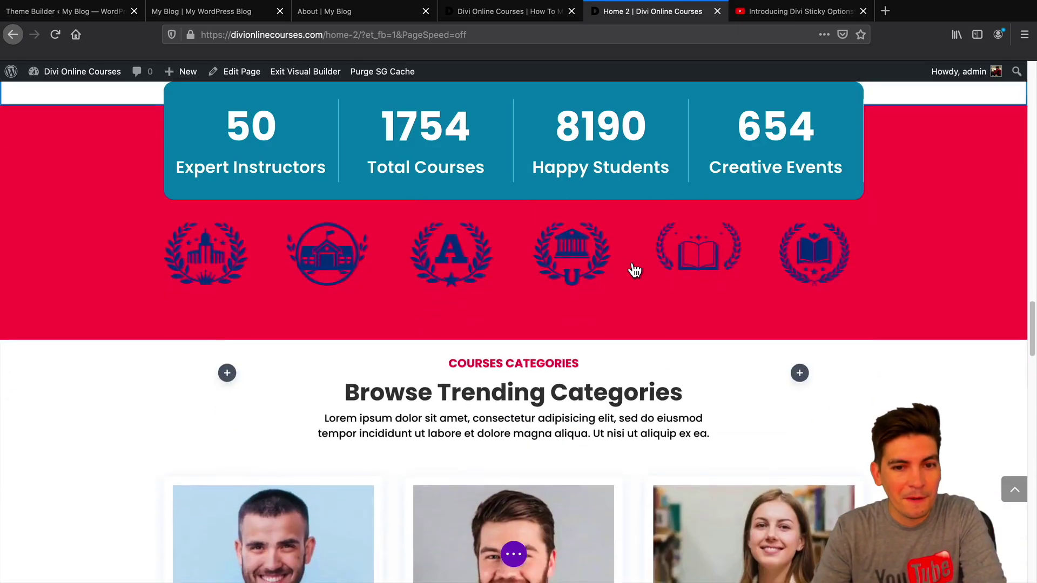
{"action": "scroll", "coordinate": [635, 271], "scroll_direction": "down", "scroll_amount": 15}
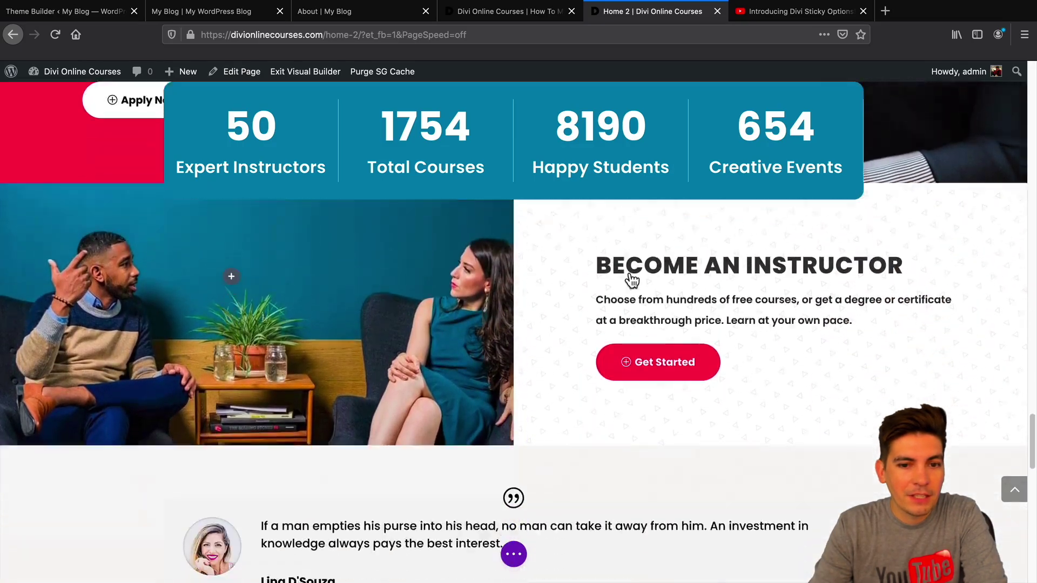
{"action": "scroll", "coordinate": [629, 278], "scroll_direction": "down", "scroll_amount": 5}
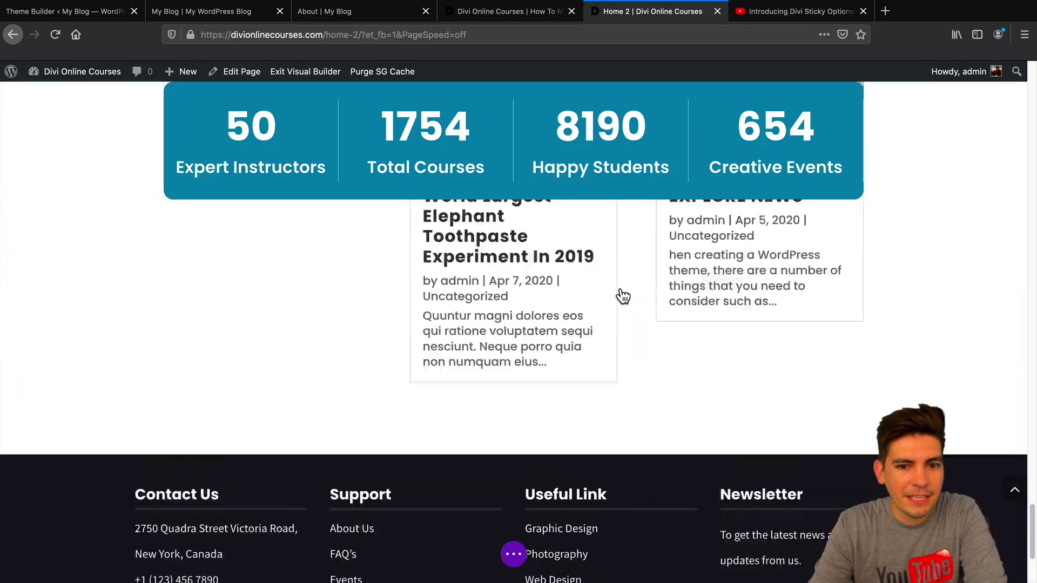
{"action": "scroll", "coordinate": [621, 286], "scroll_direction": "up", "scroll_amount": 15}
{"action": "scroll", "coordinate": [623, 305], "scroll_direction": "up", "scroll_amount": 20}
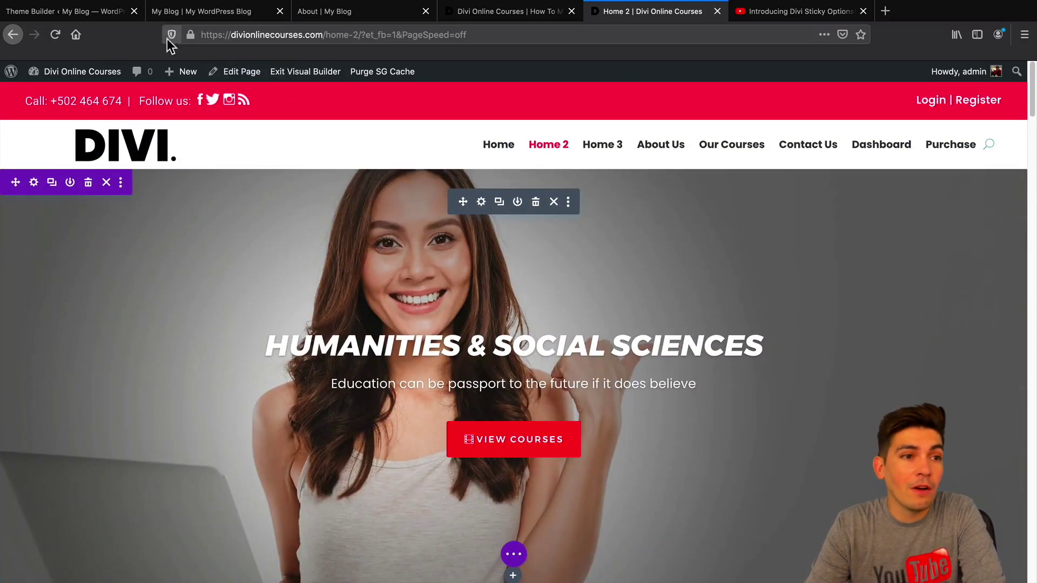
Compare the global header layout in the Theme Builder with how the header behaves on the My Blog home page.
{"action": "left_click", "coordinate": [98, 13]}
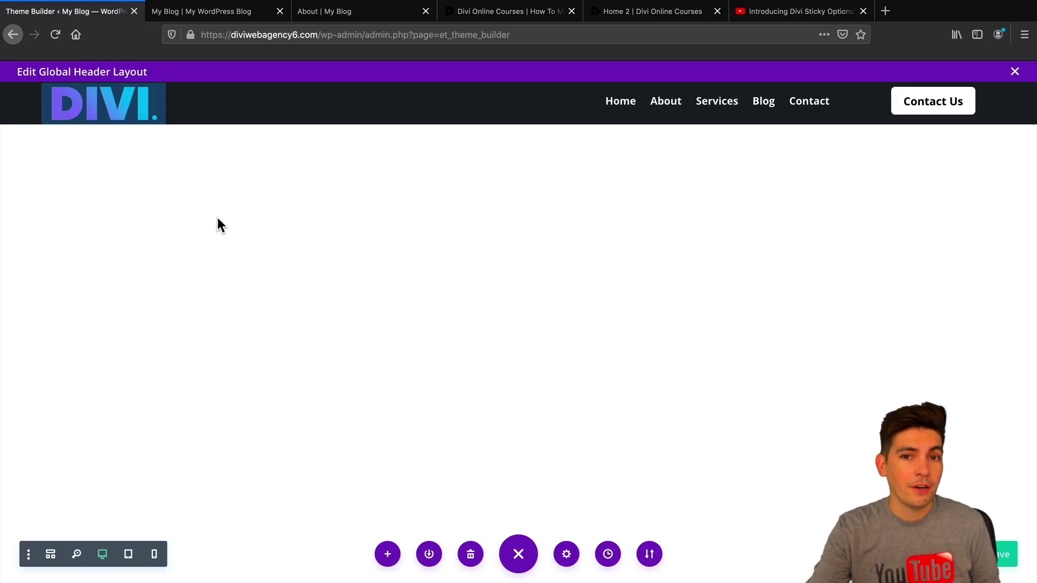
{"action": "mouse_move", "coordinate": [493, 85]}
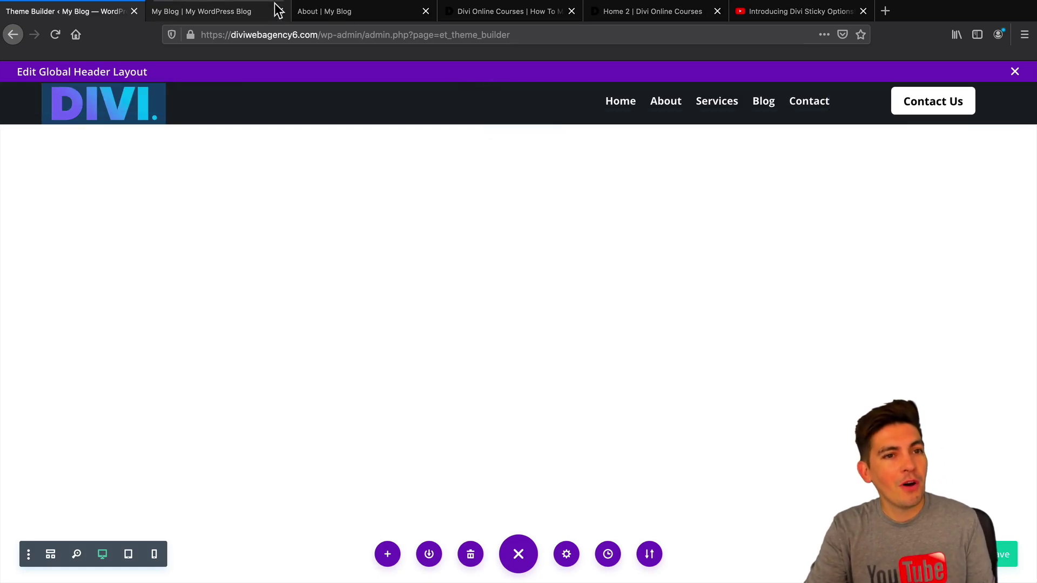
{"action": "left_click", "coordinate": [262, 16]}
{"action": "mouse_move", "coordinate": [332, 145]}
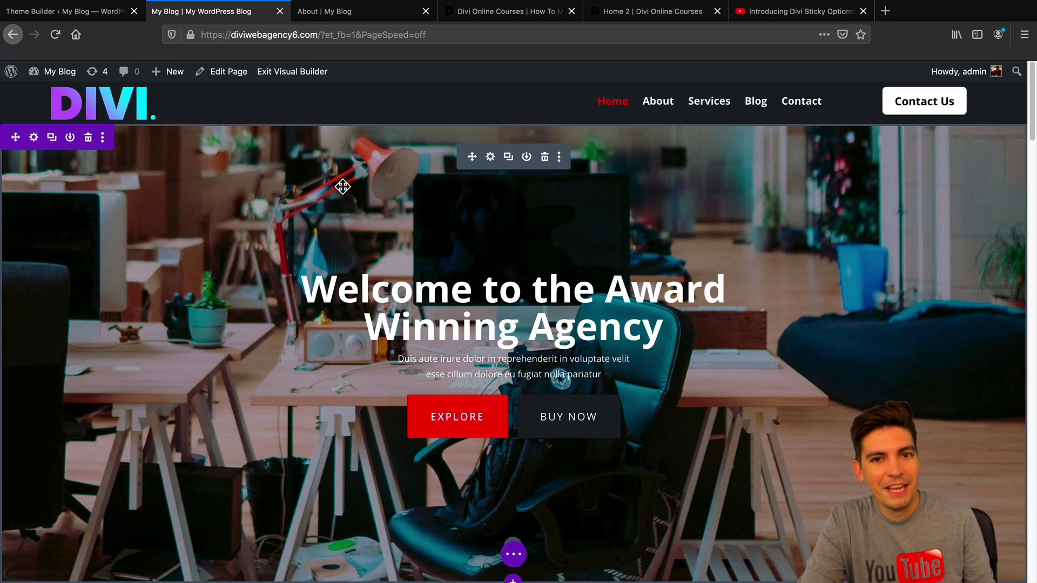
{"action": "scroll", "coordinate": [343, 186], "scroll_direction": "down", "scroll_amount": 10}
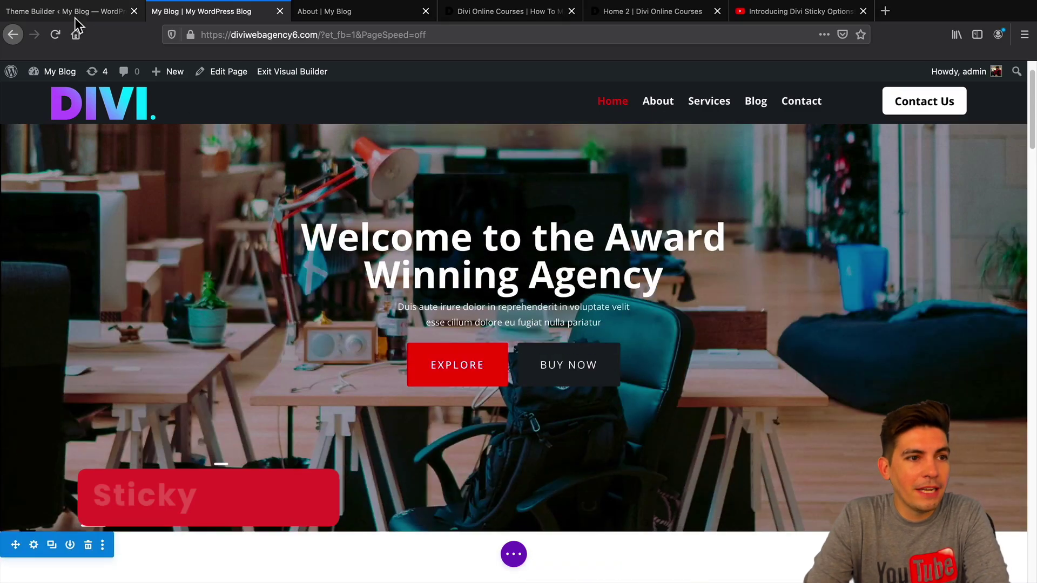
Return to the global header layout in the Theme Builder and open the header section's Scroll Effects settings.
{"action": "left_click", "coordinate": [75, 12]}
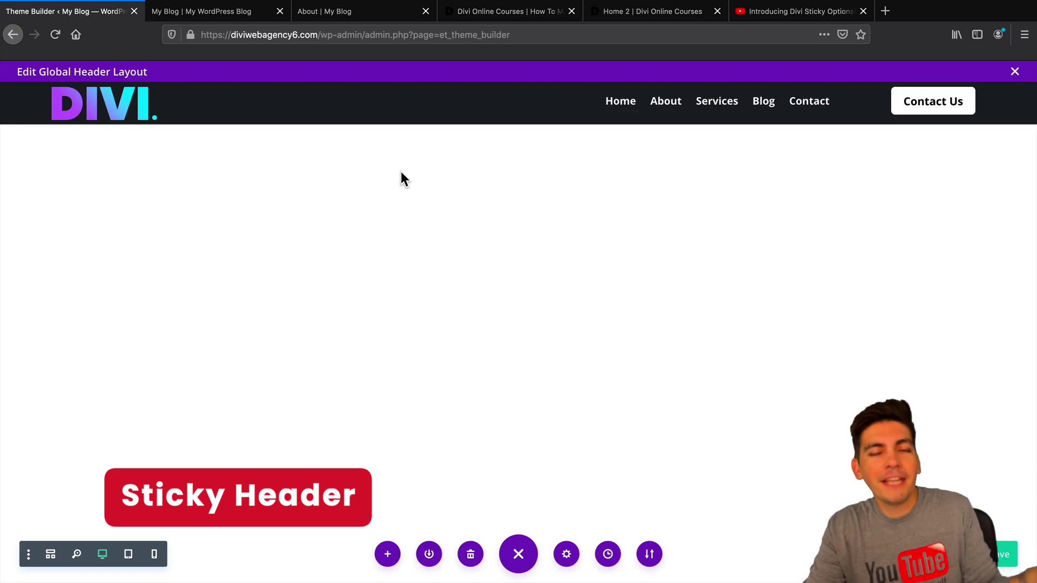
{"action": "mouse_move", "coordinate": [140, 113]}
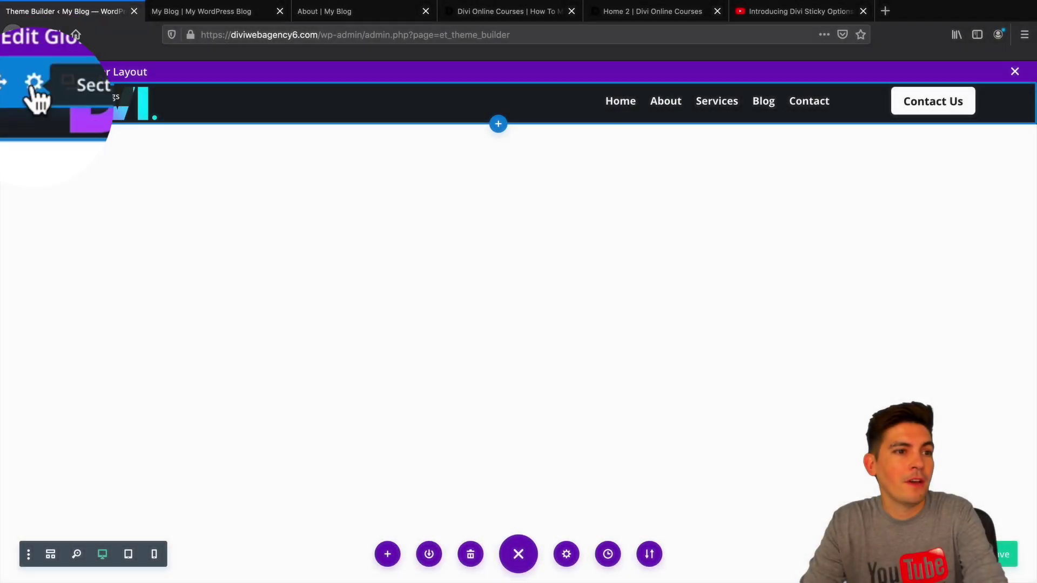
{"action": "left_click", "coordinate": [32, 93]}
{"action": "left_click", "coordinate": [296, 167]}
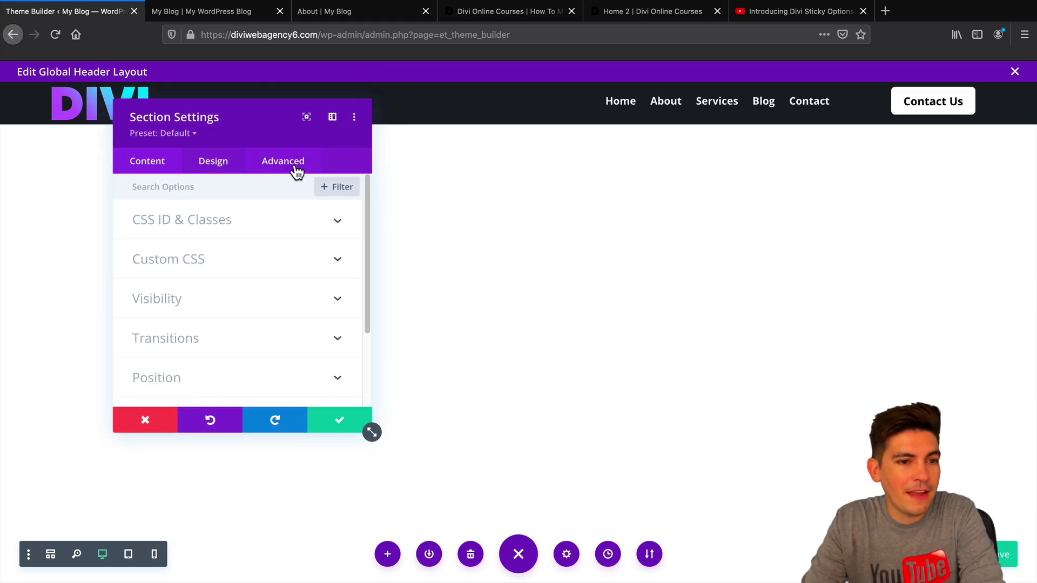
{"action": "scroll", "coordinate": [300, 266], "scroll_direction": "down", "scroll_amount": 3}
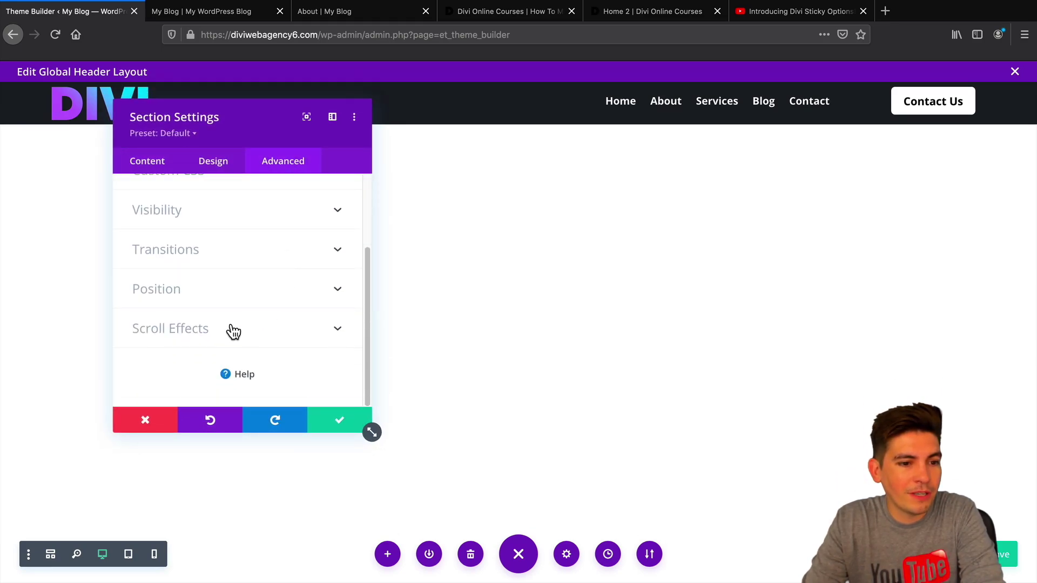
{"action": "left_click", "coordinate": [234, 331]}
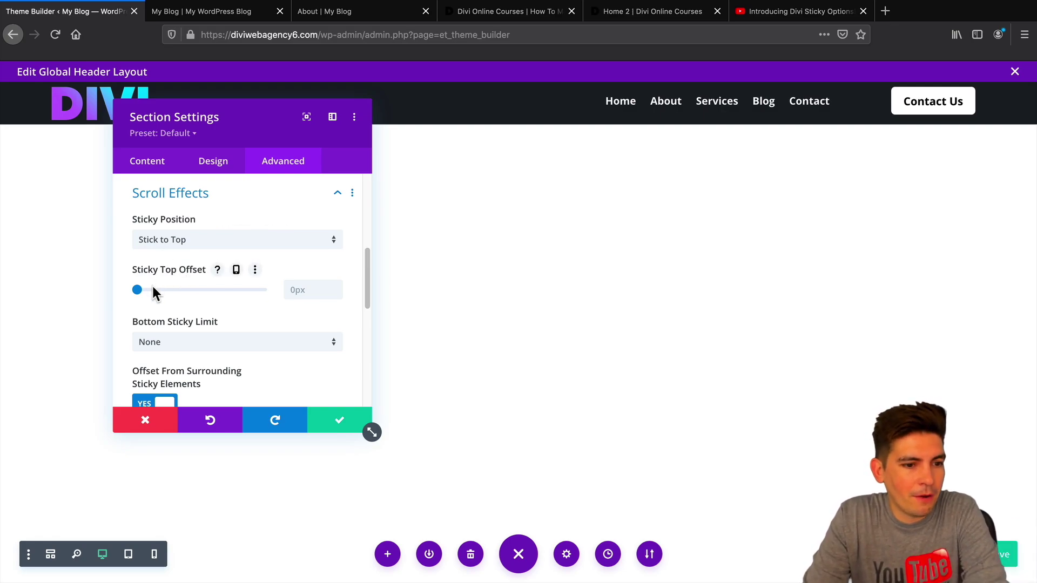
Give the global header section a small Sticky Top Offset, less than 40px, and save the header layout.
{"action": "scroll", "coordinate": [162, 281], "scroll_direction": "down", "scroll_amount": 3}
{"action": "scroll", "coordinate": [201, 276], "scroll_direction": "down", "scroll_amount": 5}
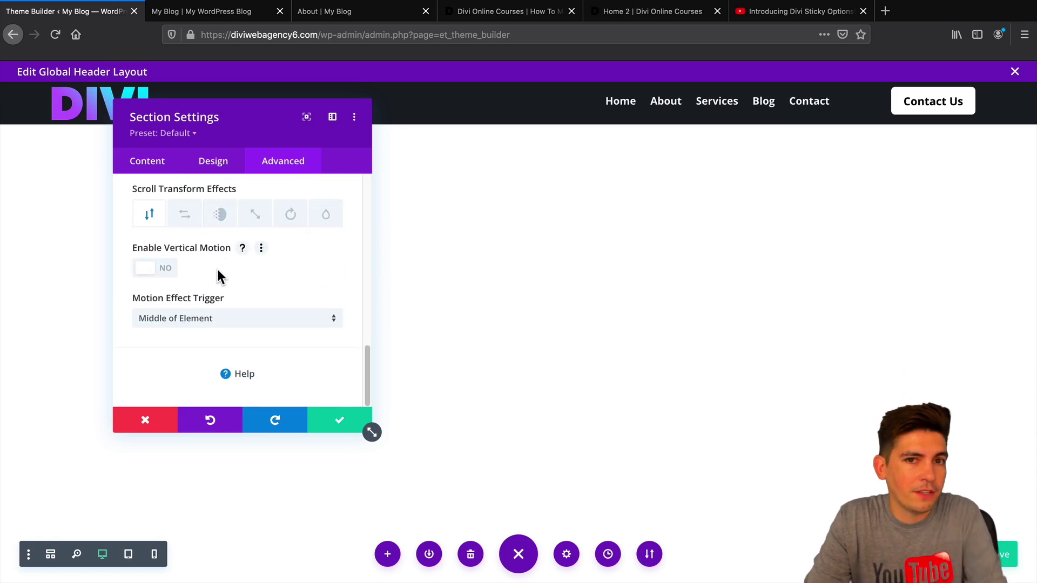
{"action": "scroll", "coordinate": [223, 269], "scroll_direction": "up", "scroll_amount": 8}
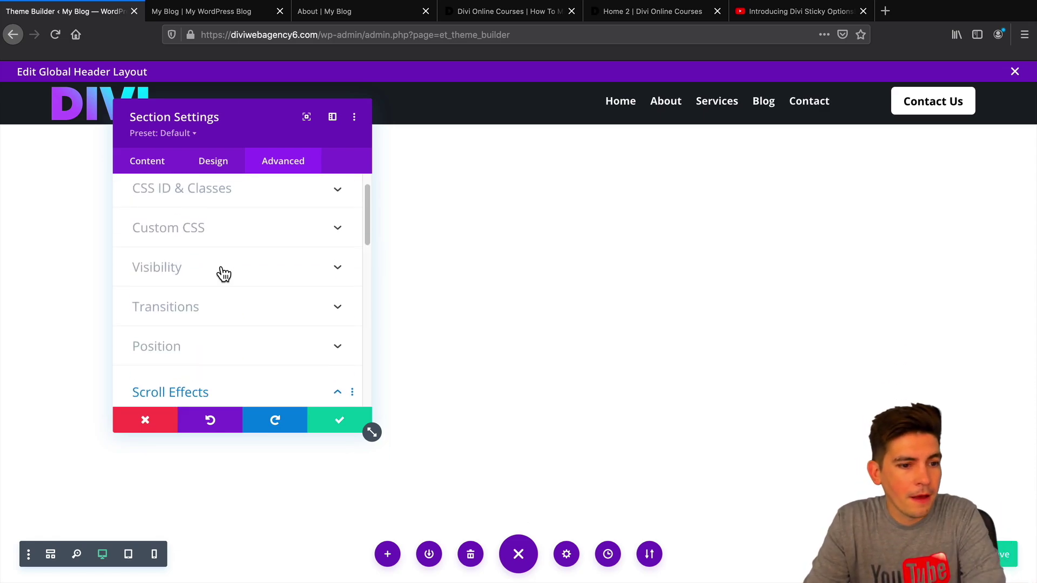
{"action": "scroll", "coordinate": [222, 273], "scroll_direction": "down", "scroll_amount": 3}
{"action": "scroll", "coordinate": [223, 272], "scroll_direction": "down", "scroll_amount": 1}
{"action": "left_click_drag", "start_coordinate": [137, 322], "coordinate": [150, 320]}
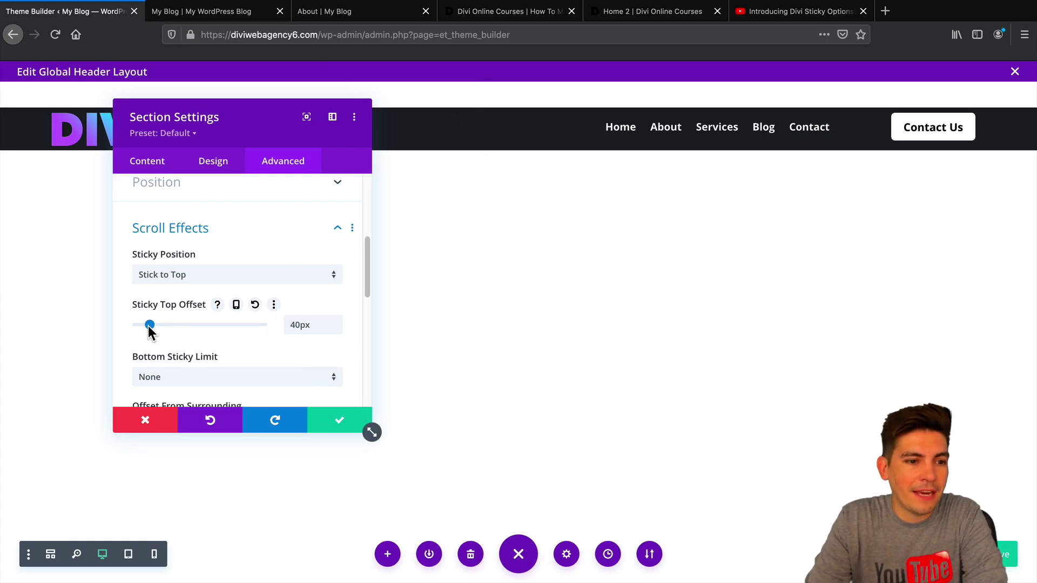
{"action": "left_click_drag", "start_coordinate": [148, 325], "coordinate": [143, 325]}
{"action": "left_click", "coordinate": [335, 418]}
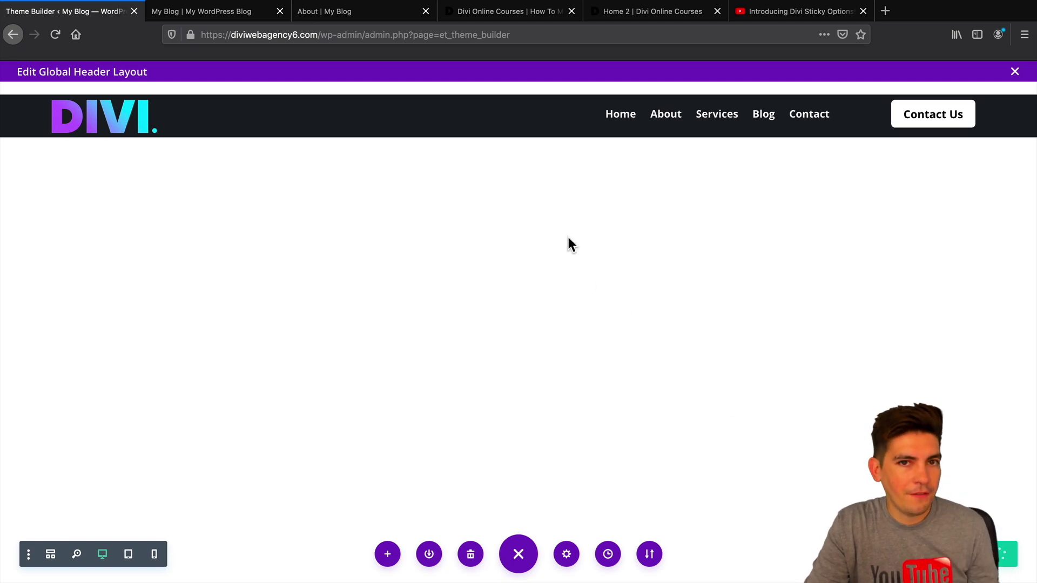
Exit the Visual Builder on the My Blog home page and examine how the header with its top offset behaves down the page.
{"action": "left_click", "coordinate": [216, 14]}
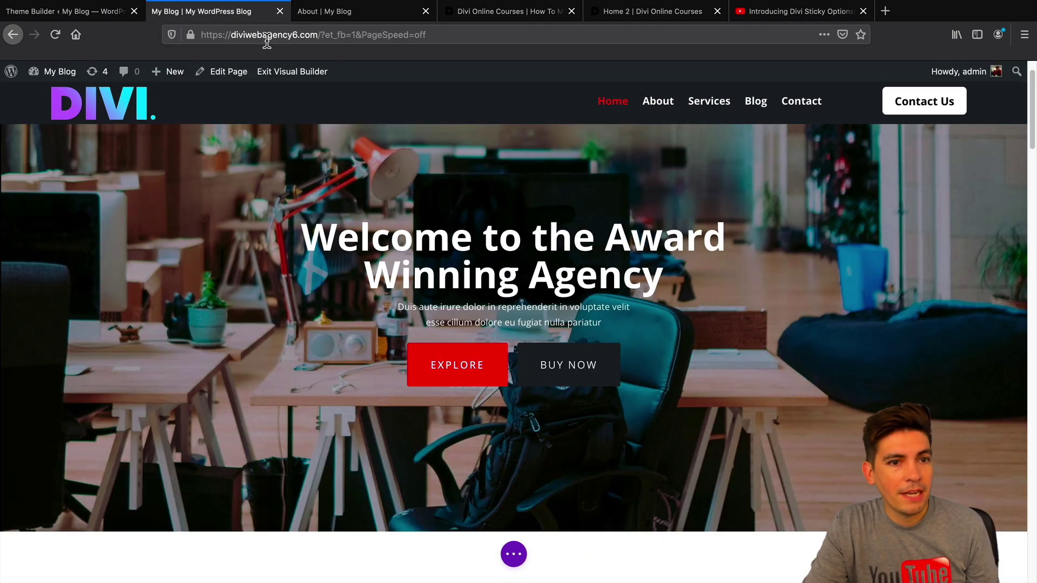
{"action": "left_click", "coordinate": [292, 76]}
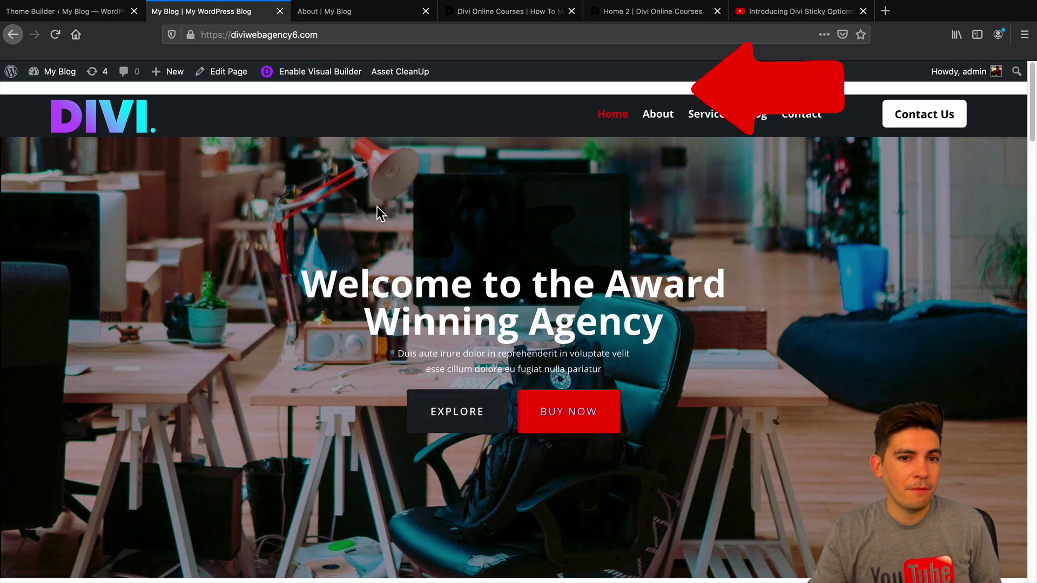
{"action": "scroll", "coordinate": [376, 206], "scroll_direction": "down", "scroll_amount": 3}
{"action": "scroll", "coordinate": [376, 207], "scroll_direction": "down", "scroll_amount": 12}
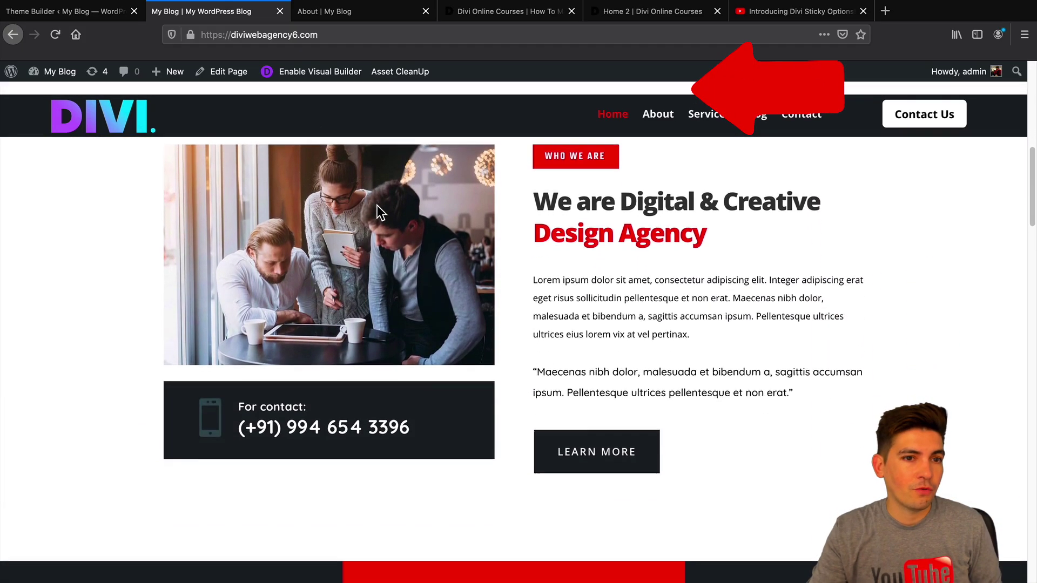
{"action": "scroll", "coordinate": [377, 205], "scroll_direction": "down", "scroll_amount": 15}
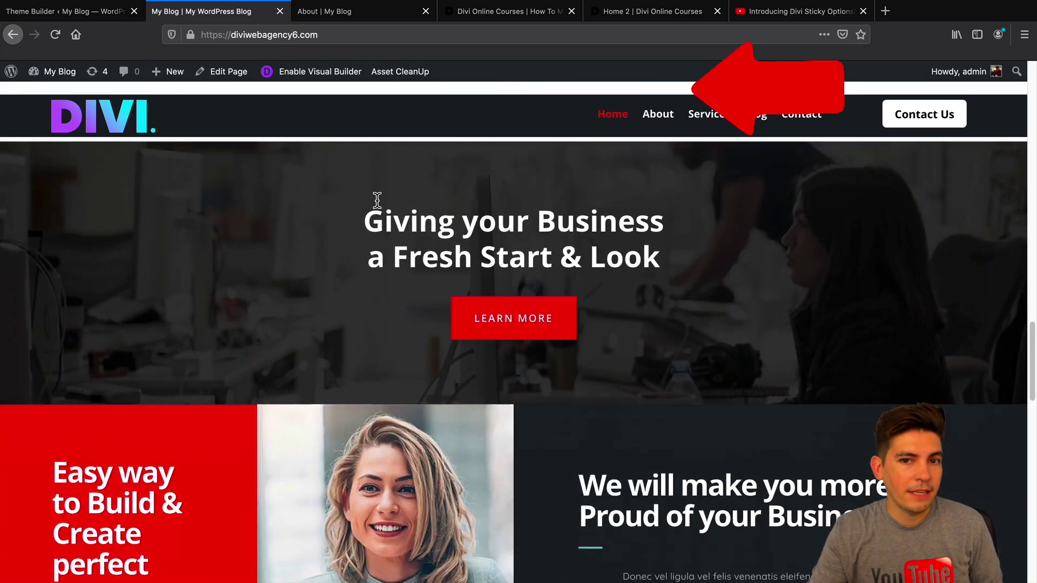
{"action": "scroll", "coordinate": [558, 171], "scroll_direction": "up", "scroll_amount": 20}
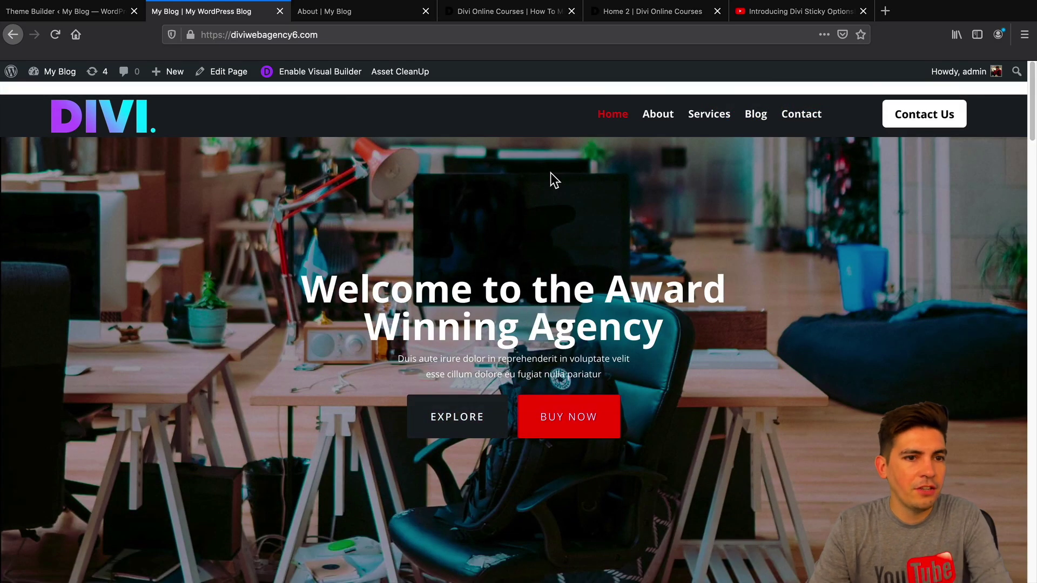
Remove the Sticky Top Offset from the header section in the Theme Builder's global header layout and save the section settings.
{"action": "left_click", "coordinate": [100, 16]}
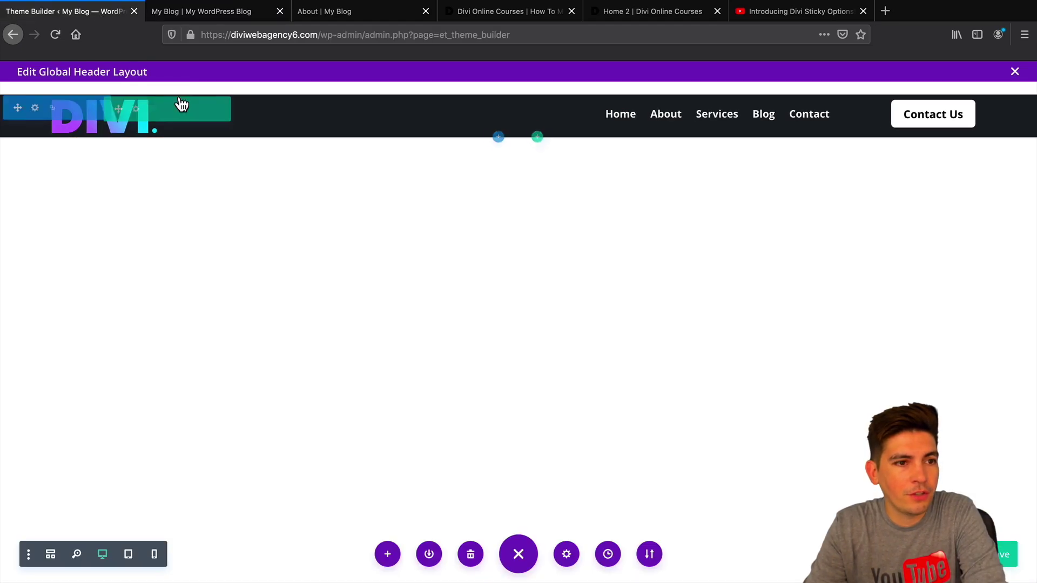
{"action": "left_click", "coordinate": [34, 111]}
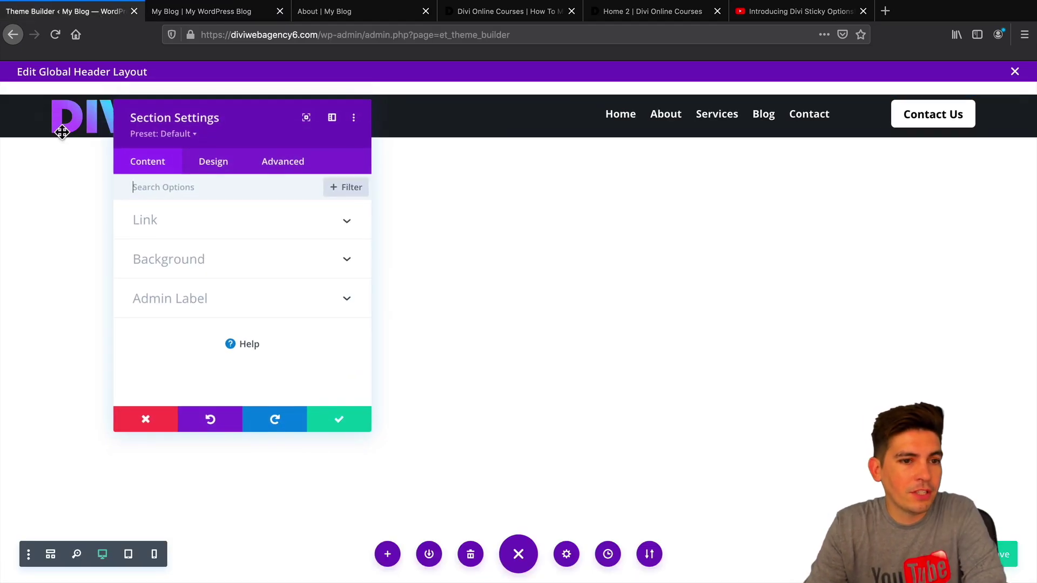
{"action": "left_click", "coordinate": [285, 168]}
{"action": "scroll", "coordinate": [215, 325], "scroll_direction": "down", "scroll_amount": 2}
{"action": "left_click", "coordinate": [214, 325]}
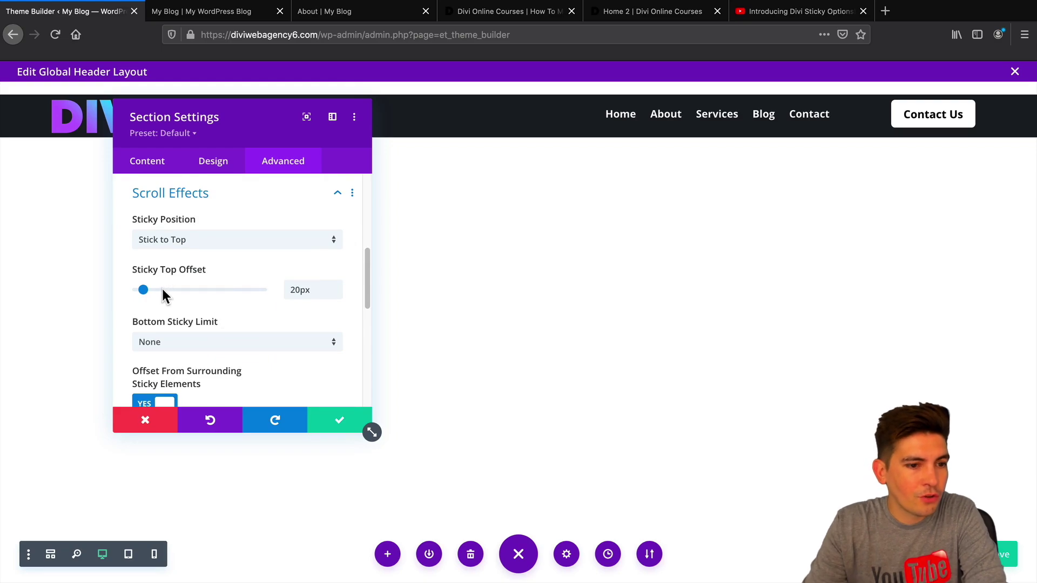
{"action": "left_click_drag", "start_coordinate": [146, 291], "coordinate": [136, 291]}
{"action": "left_click", "coordinate": [329, 419]}
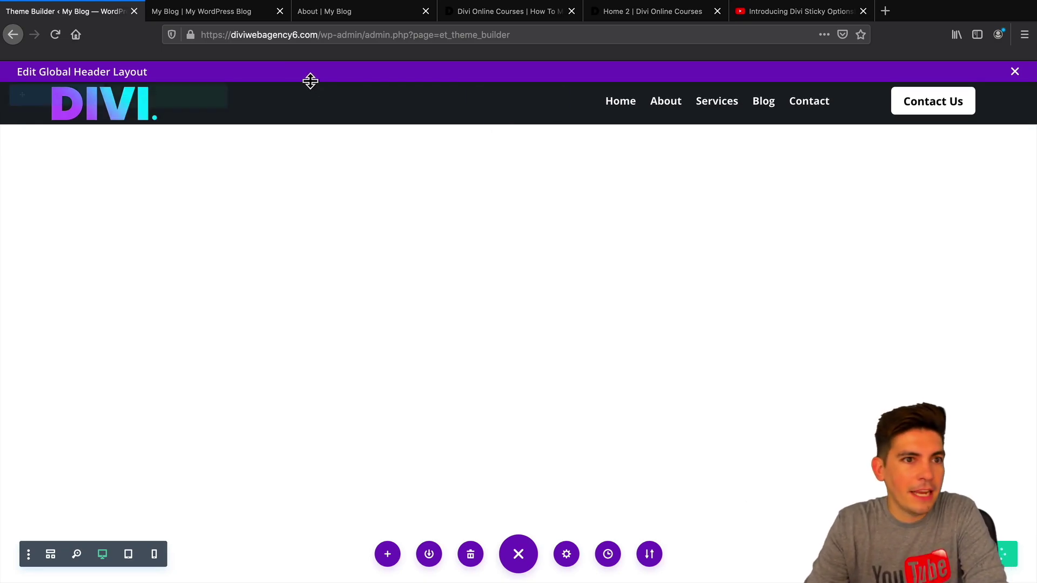
Reload the My Blog home page and examine how the header without a top offset behaves down the page.
{"action": "left_click", "coordinate": [219, 17]}
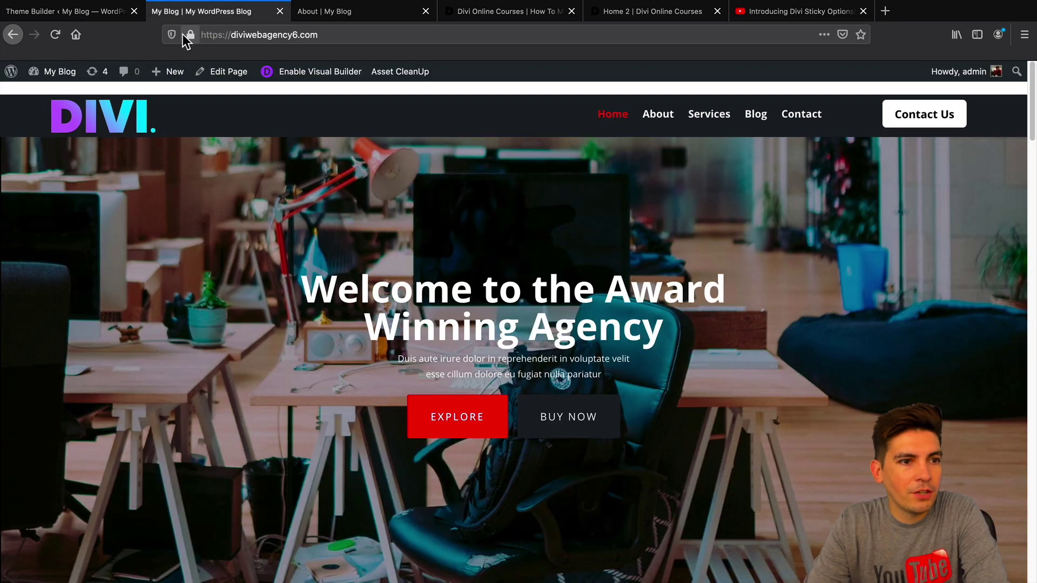
{"action": "left_click", "coordinate": [55, 36]}
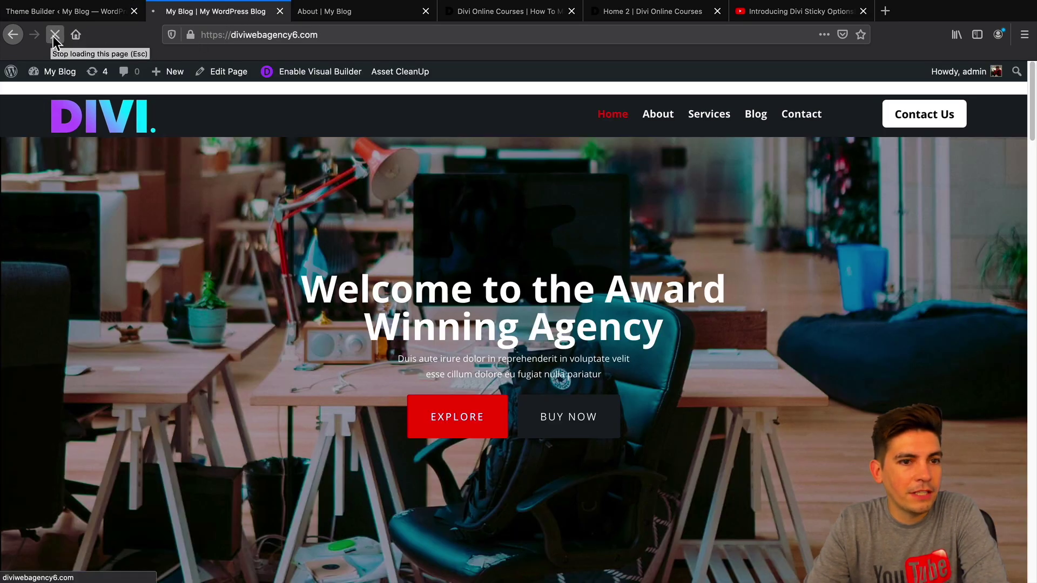
{"action": "scroll", "coordinate": [368, 198], "scroll_direction": "down", "scroll_amount": 10}
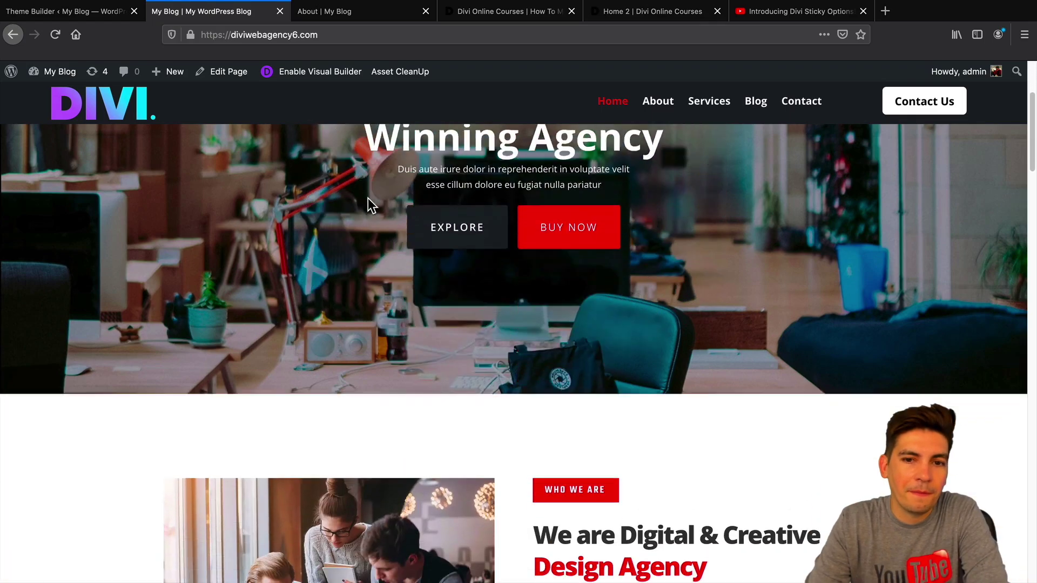
{"action": "scroll", "coordinate": [367, 200], "scroll_direction": "down", "scroll_amount": 10}
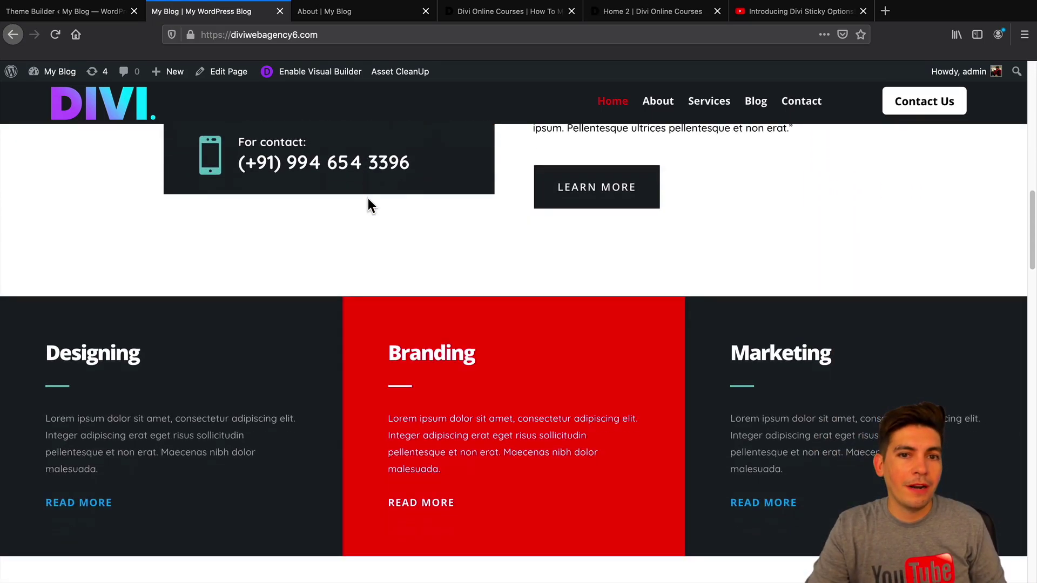
{"action": "scroll", "coordinate": [368, 199], "scroll_direction": "down", "scroll_amount": 8}
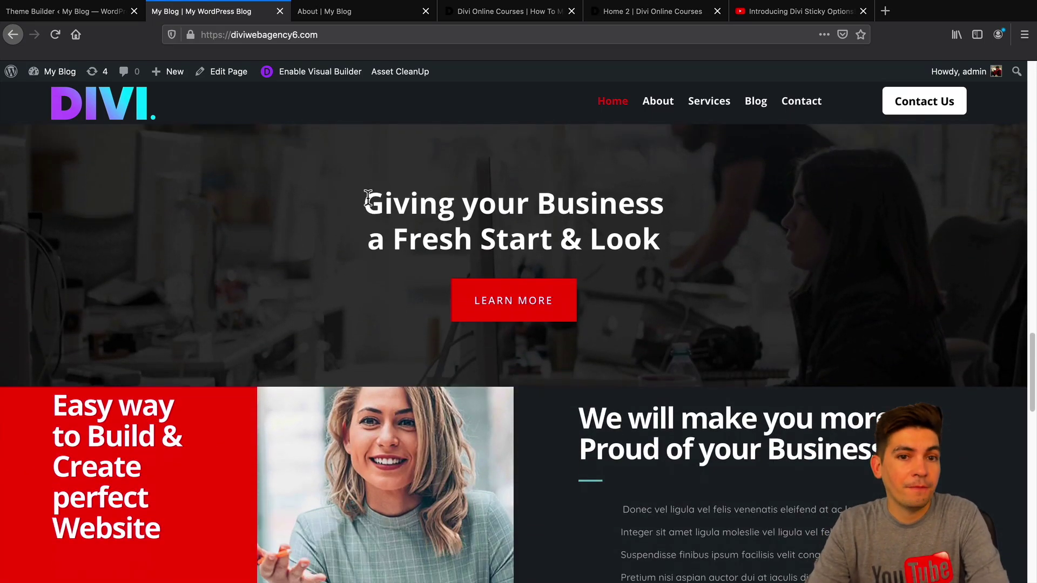
{"action": "scroll", "coordinate": [367, 194], "scroll_direction": "up", "scroll_amount": 15}
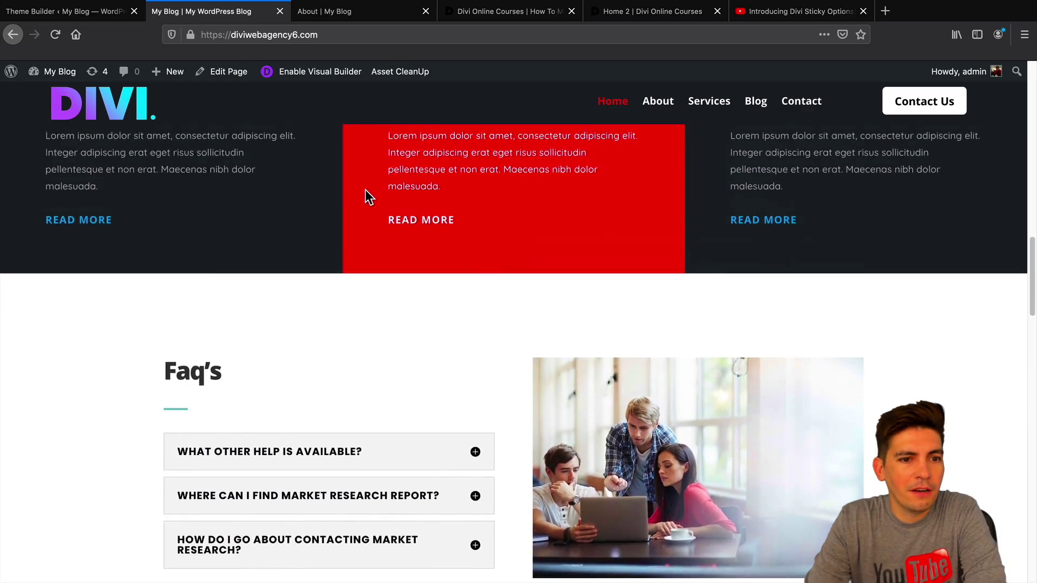
{"action": "scroll", "coordinate": [364, 191], "scroll_direction": "up", "scroll_amount": 5}
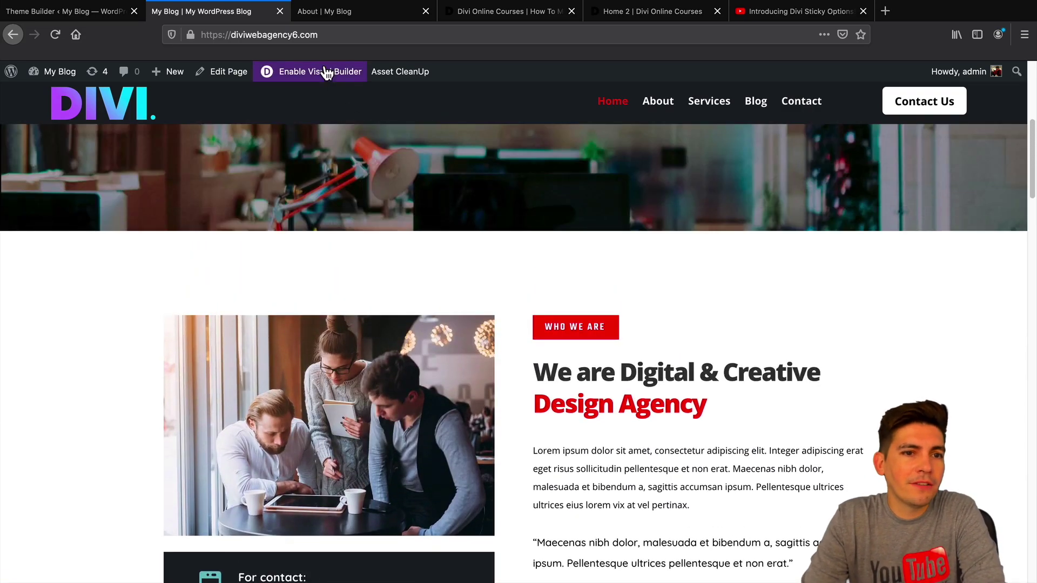
Enable the Visual Builder on the home page and go to the Designing, Branding and Marketing section.
{"action": "left_click", "coordinate": [327, 72]}
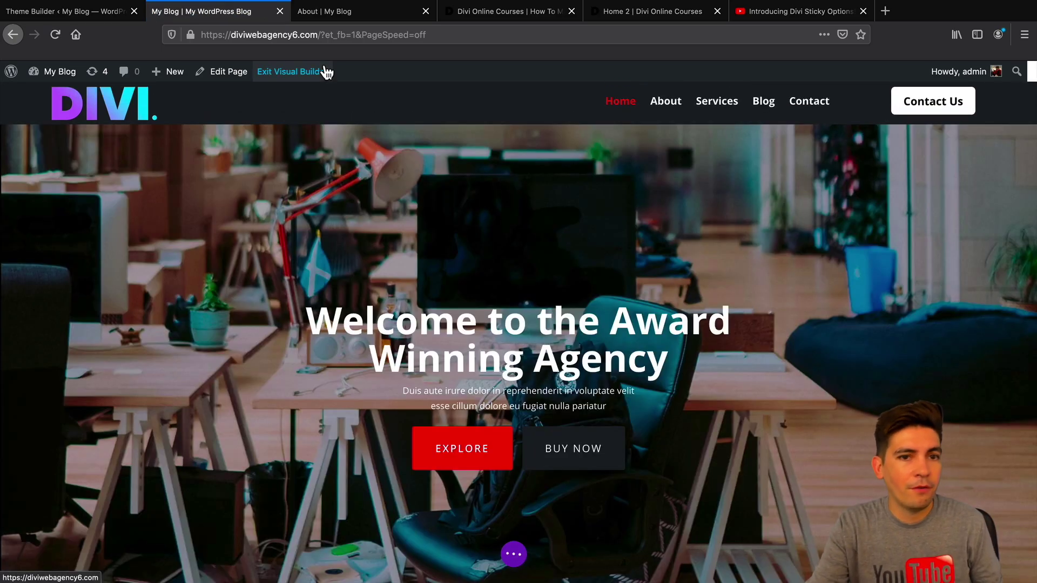
{"action": "scroll", "coordinate": [326, 248], "scroll_direction": "down", "scroll_amount": 12}
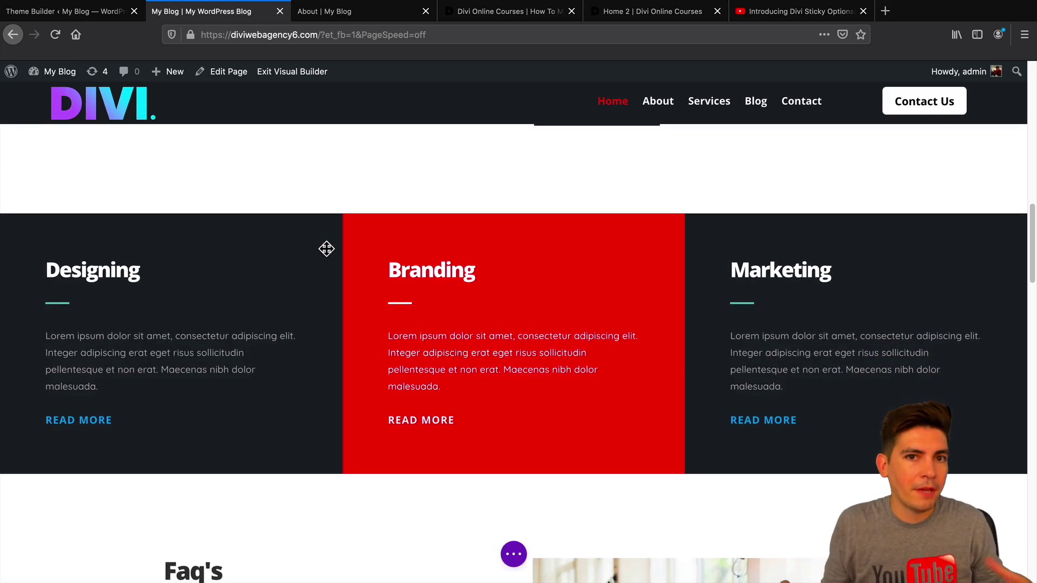
{"action": "mouse_move", "coordinate": [326, 249]}
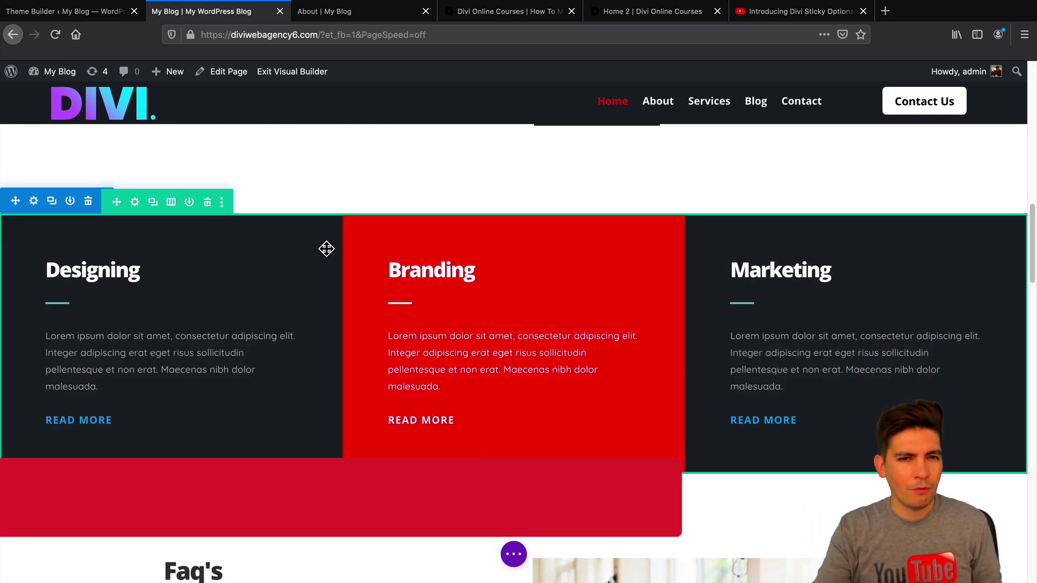
{"action": "scroll", "coordinate": [173, 254], "scroll_direction": "down", "scroll_amount": 3}
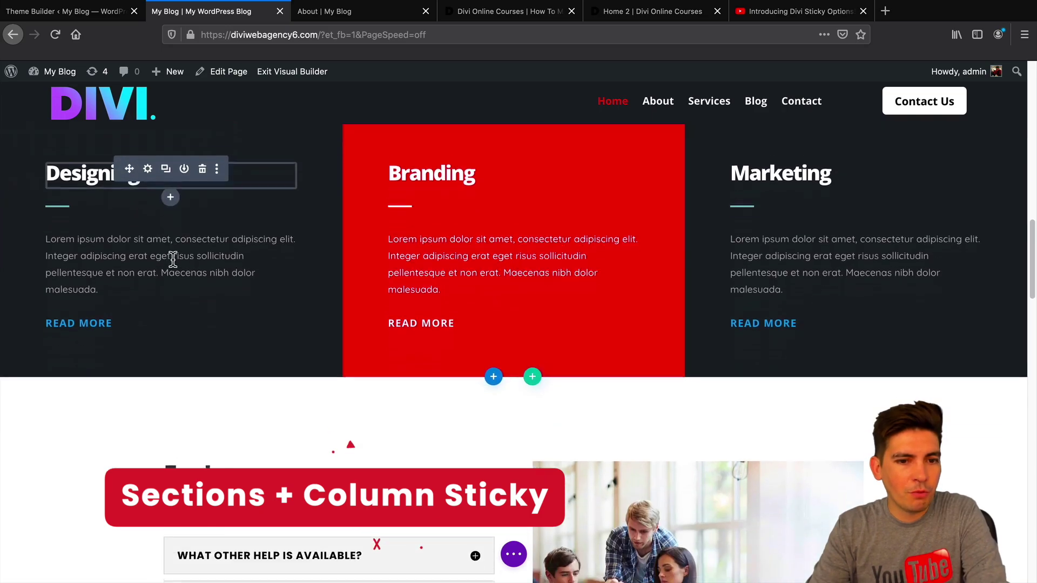
{"action": "scroll", "coordinate": [173, 259], "scroll_direction": "up", "scroll_amount": 3}
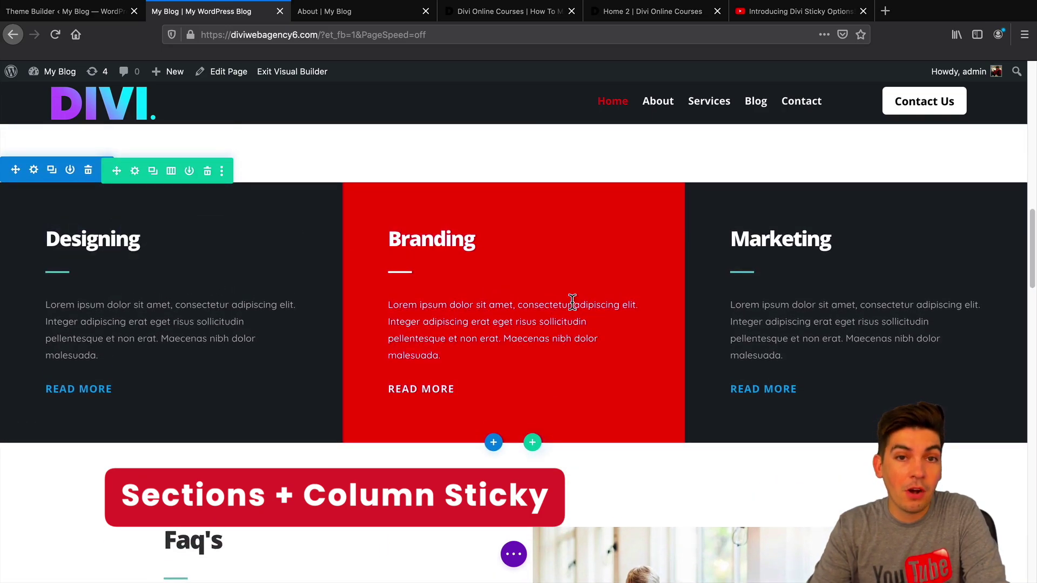
{"action": "mouse_move", "coordinate": [794, 290]}
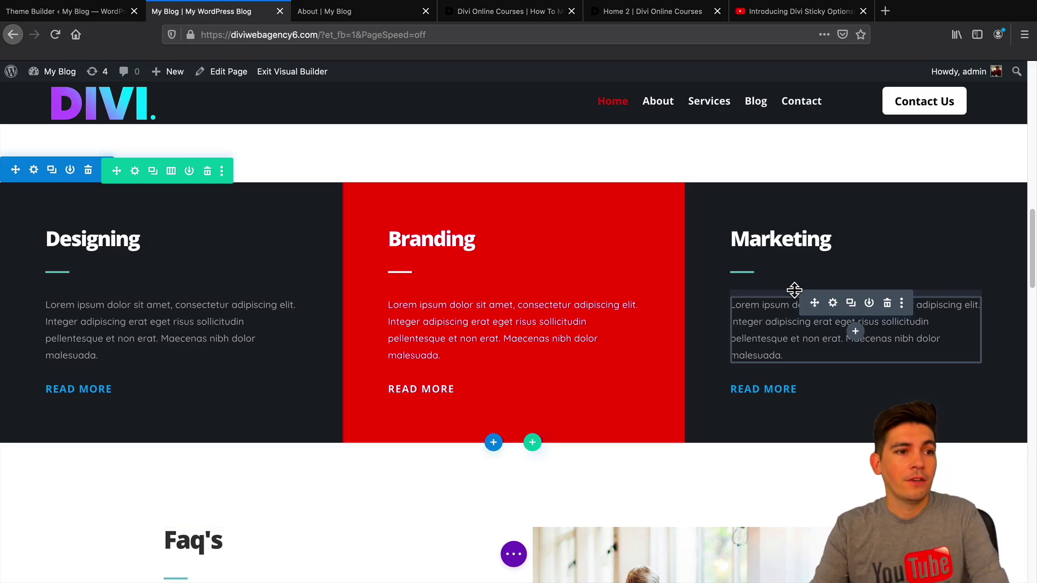
Set the Sticky Position of the Designing, Branding and Marketing section to Stick to Top and save its settings.
{"action": "left_click", "coordinate": [34, 169]}
{"action": "left_click", "coordinate": [294, 167]}
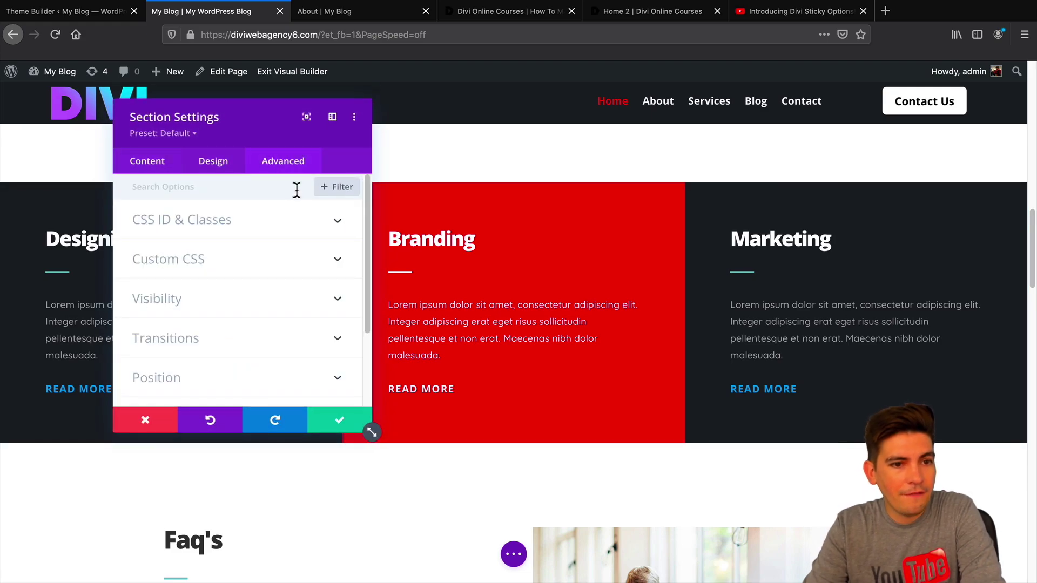
{"action": "scroll", "coordinate": [210, 368], "scroll_direction": "down", "scroll_amount": 2}
{"action": "left_click", "coordinate": [220, 331]}
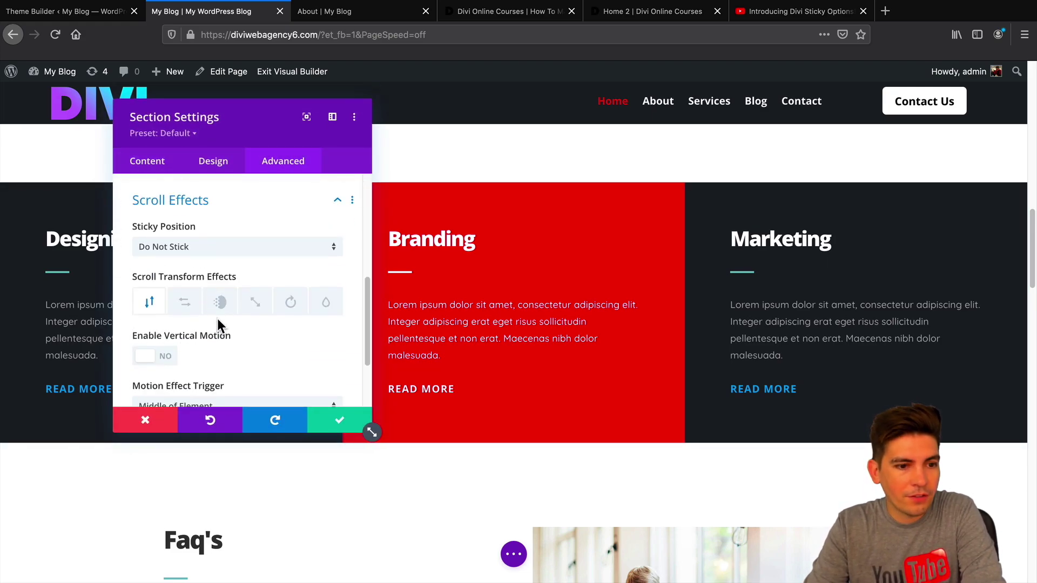
{"action": "left_click", "coordinate": [242, 239]}
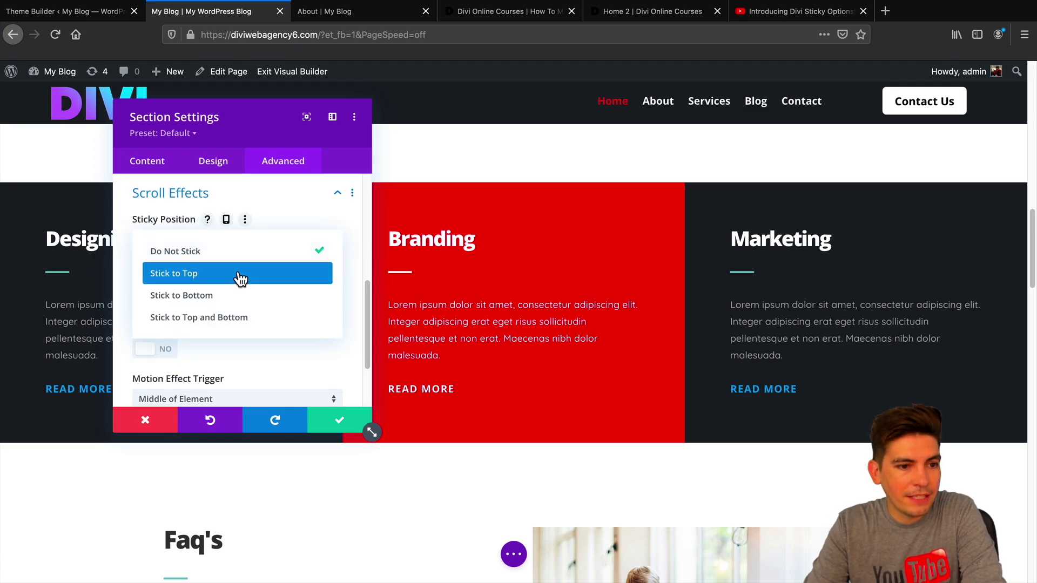
{"action": "left_click", "coordinate": [239, 272]}
{"action": "left_click", "coordinate": [328, 424]}
Examine how the sticky Designing, Branding and Marketing section behaves beneath the header over the length of the page.
{"action": "scroll", "coordinate": [304, 373], "scroll_direction": "up", "scroll_amount": 10}
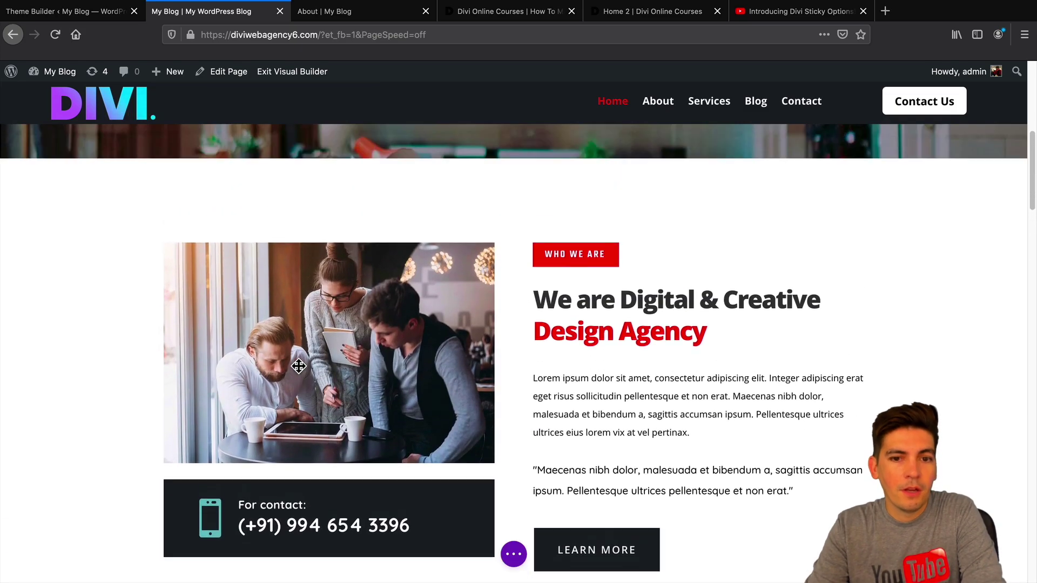
{"action": "scroll", "coordinate": [303, 361], "scroll_direction": "down", "scroll_amount": 10}
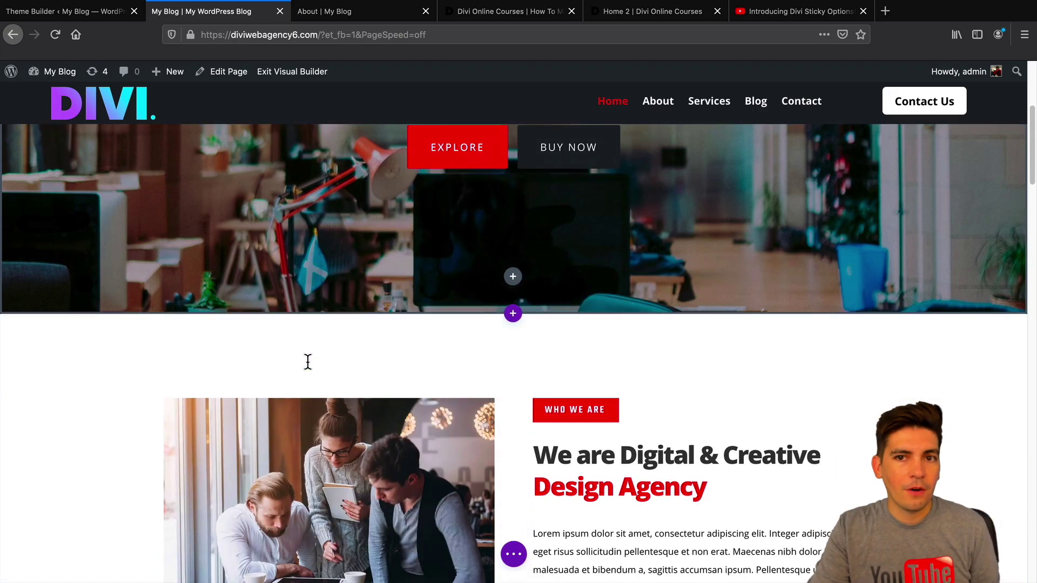
{"action": "scroll", "coordinate": [307, 360], "scroll_direction": "down", "scroll_amount": 3}
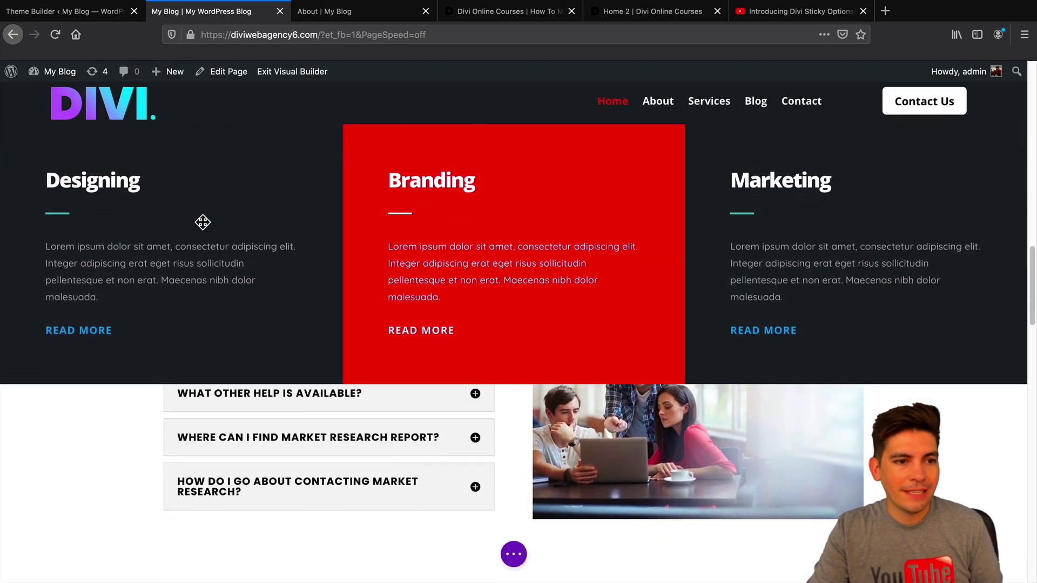
{"action": "scroll", "coordinate": [400, 259], "scroll_direction": "down", "scroll_amount": 3}
{"action": "scroll", "coordinate": [414, 257], "scroll_direction": "up", "scroll_amount": 6}
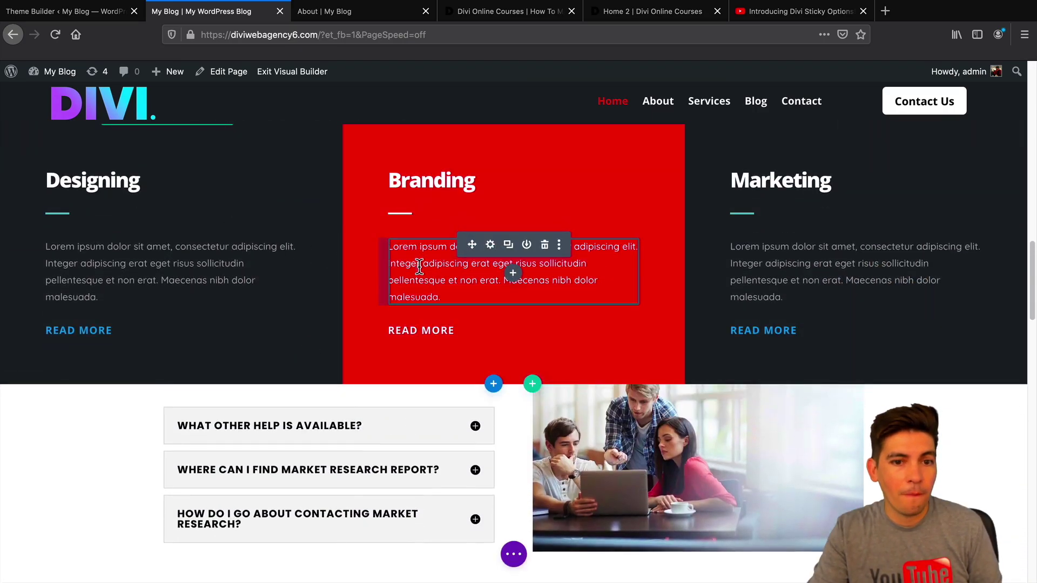
{"action": "scroll", "coordinate": [424, 282], "scroll_direction": "up", "scroll_amount": 4}
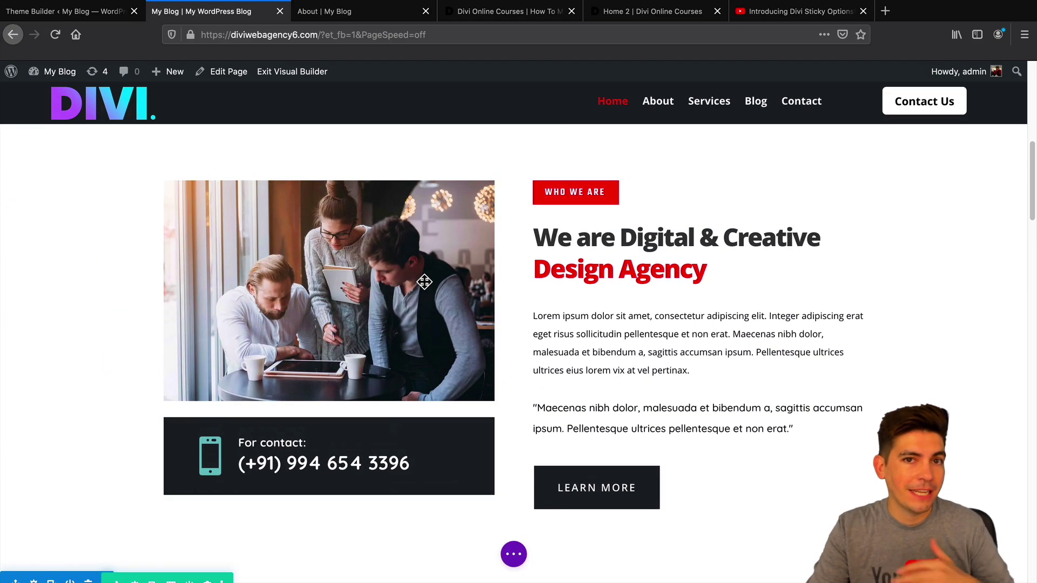
Set the Sticky Position of the Designing, Branding and Marketing section back to Do Not Stick and save its settings.
{"action": "scroll", "coordinate": [423, 279], "scroll_direction": "down", "scroll_amount": 3}
{"action": "scroll", "coordinate": [423, 277], "scroll_direction": "down", "scroll_amount": 3}
{"action": "mouse_move", "coordinate": [42, 241]}
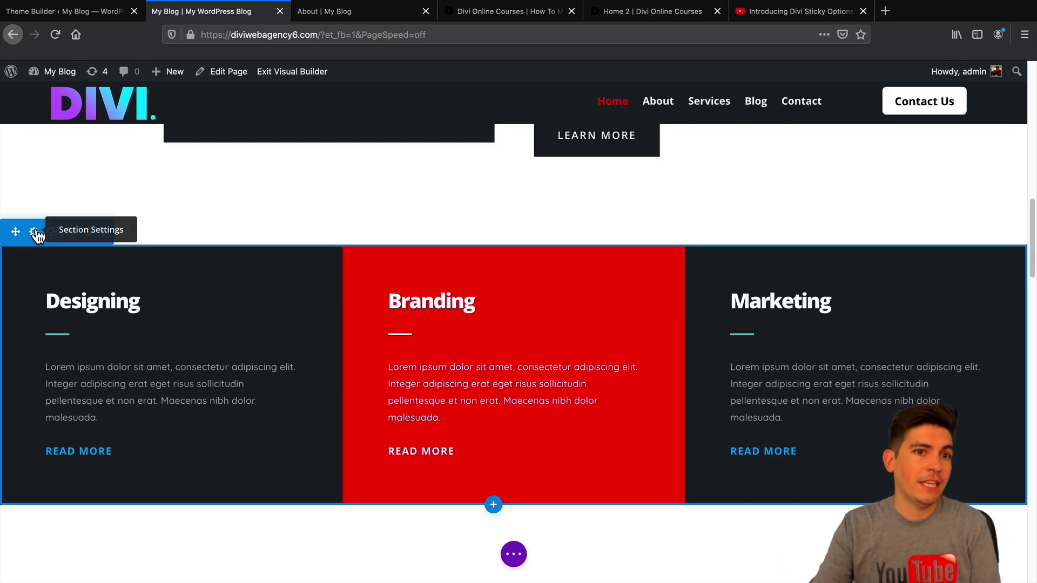
{"action": "left_click", "coordinate": [35, 234]}
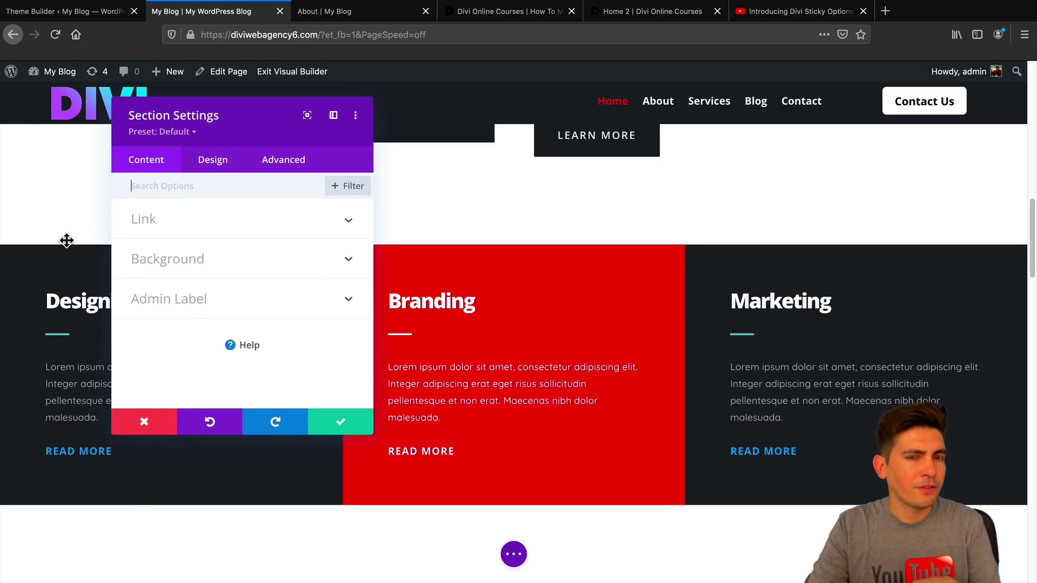
{"action": "left_click", "coordinate": [279, 165]}
{"action": "scroll", "coordinate": [266, 290], "scroll_direction": "down", "scroll_amount": 3}
{"action": "left_click", "coordinate": [254, 326]}
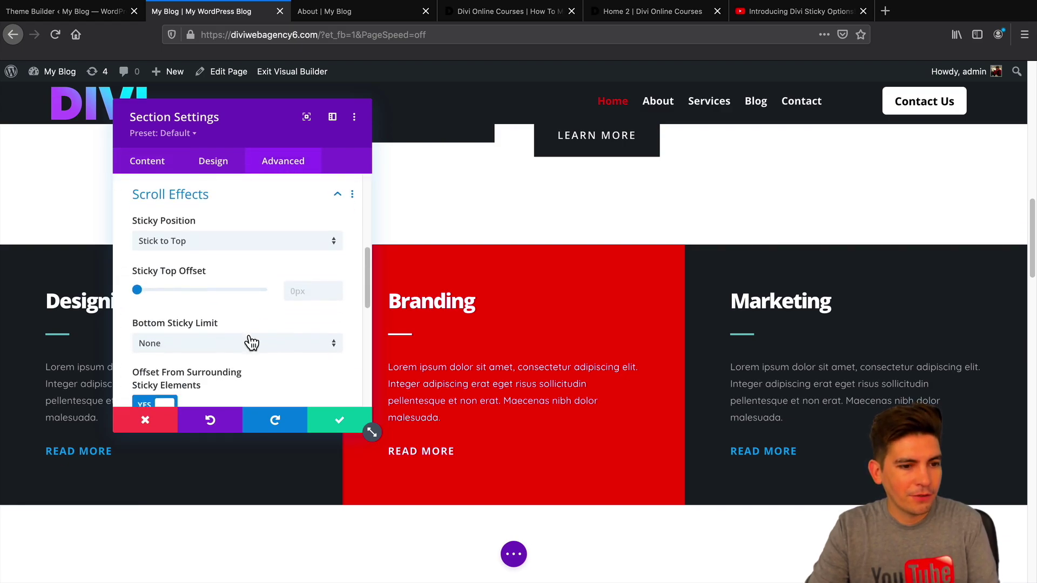
{"action": "left_click", "coordinate": [220, 242]}
{"action": "left_click", "coordinate": [217, 256]}
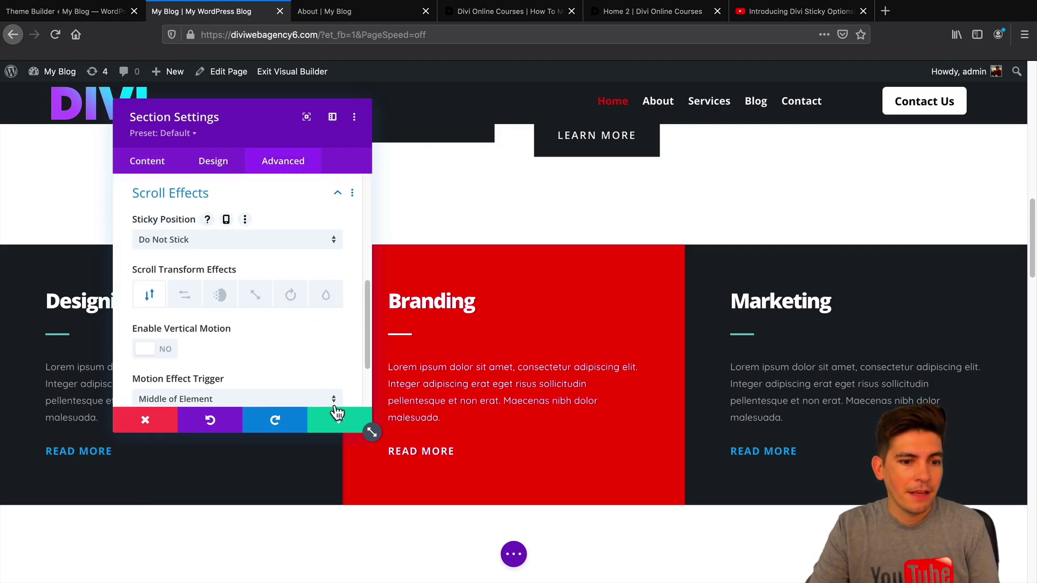
{"action": "left_click", "coordinate": [337, 419]}
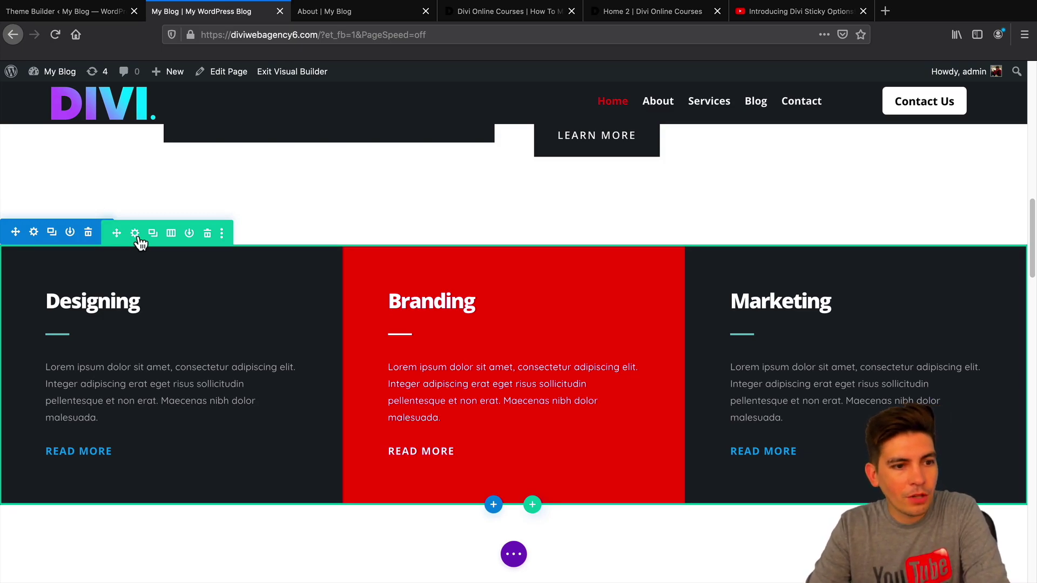
Set the Sticky Position of the row's first column, Designing, to Stick to Top and save the column settings.
{"action": "left_click", "coordinate": [135, 233]}
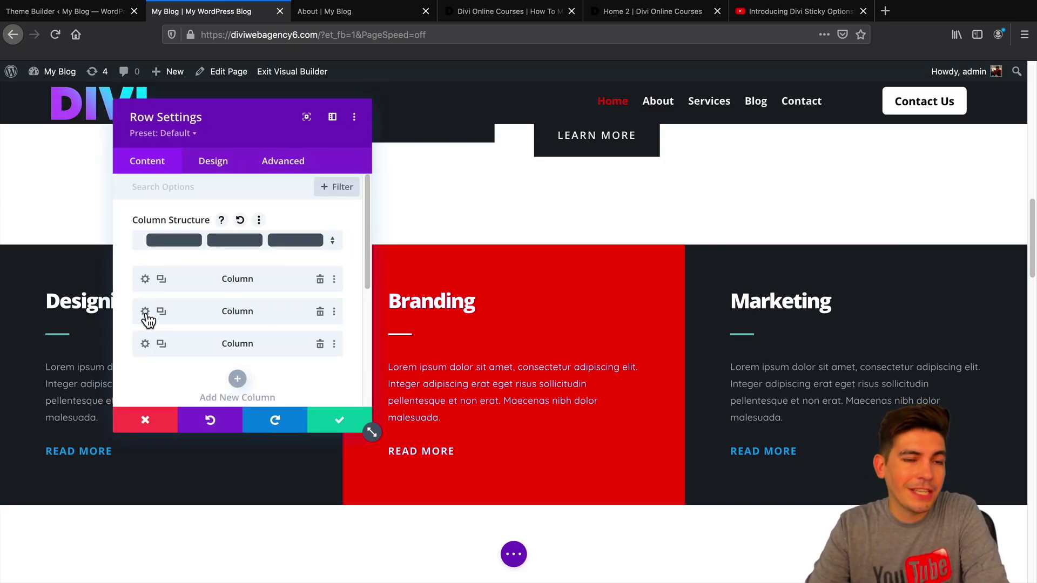
{"action": "left_click", "coordinate": [145, 279]}
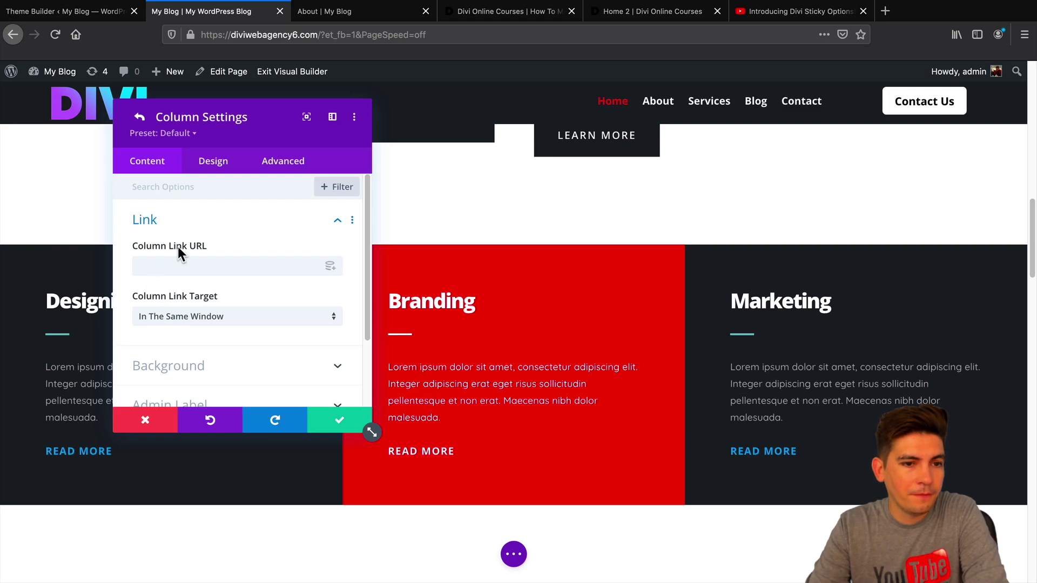
{"action": "left_click", "coordinate": [278, 162]}
{"action": "scroll", "coordinate": [246, 308], "scroll_direction": "down", "scroll_amount": 3}
{"action": "left_click", "coordinate": [236, 325]}
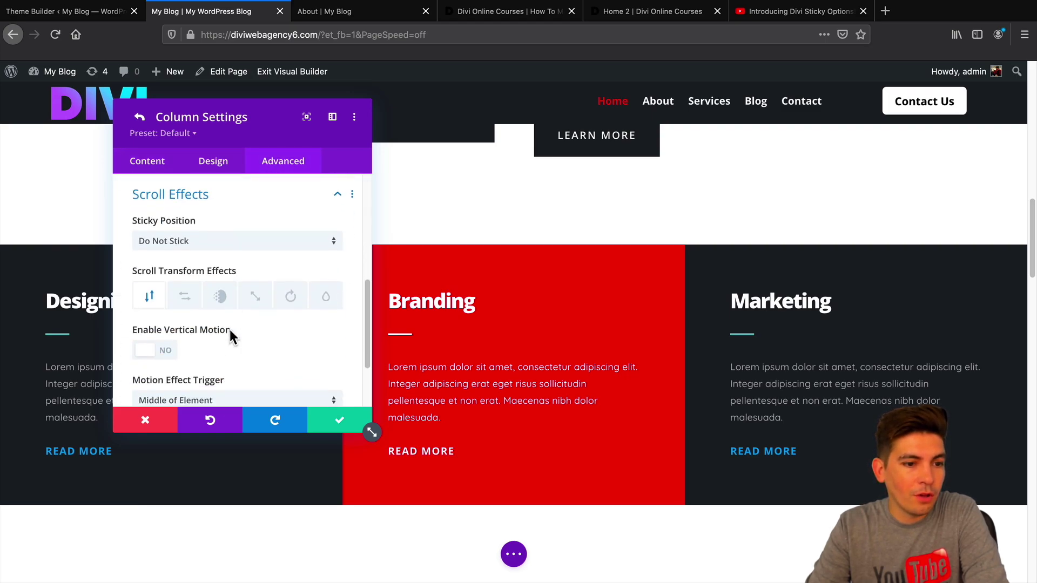
{"action": "left_click", "coordinate": [204, 239]}
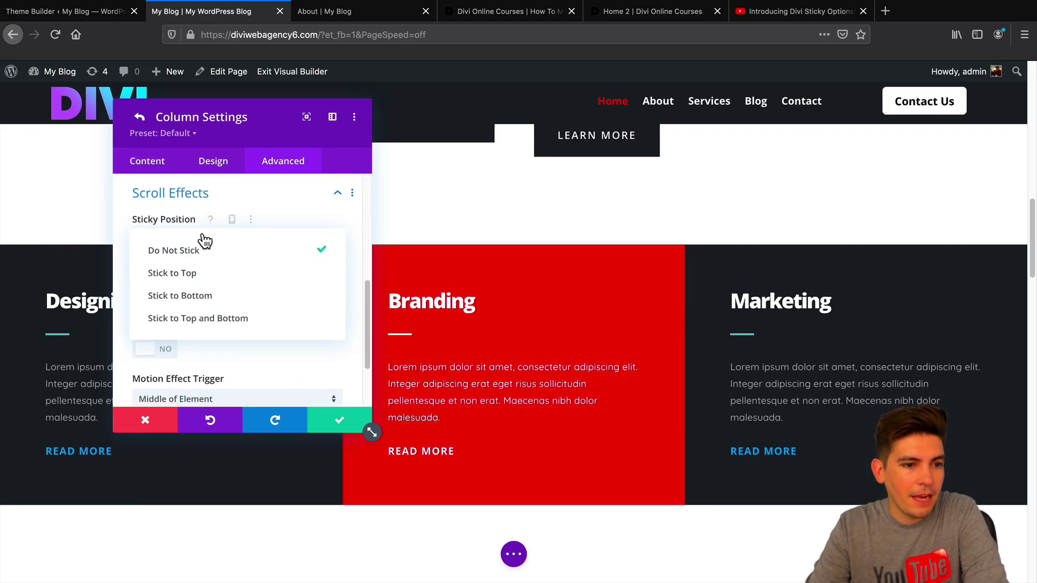
{"action": "left_click", "coordinate": [200, 274]}
{"action": "left_click", "coordinate": [339, 413]}
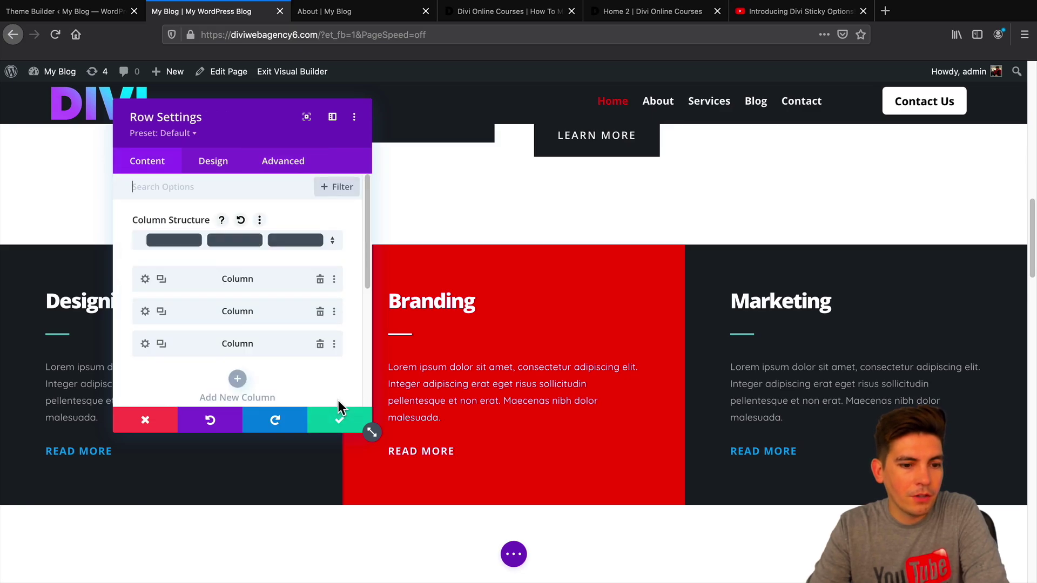
Save the row settings and examine how the sticky Designing column behaves beneath the header over the length of the page.
{"action": "left_click", "coordinate": [339, 415]}
{"action": "scroll", "coordinate": [351, 407], "scroll_direction": "up", "scroll_amount": 12}
{"action": "scroll", "coordinate": [354, 403], "scroll_direction": "down", "scroll_amount": 4}
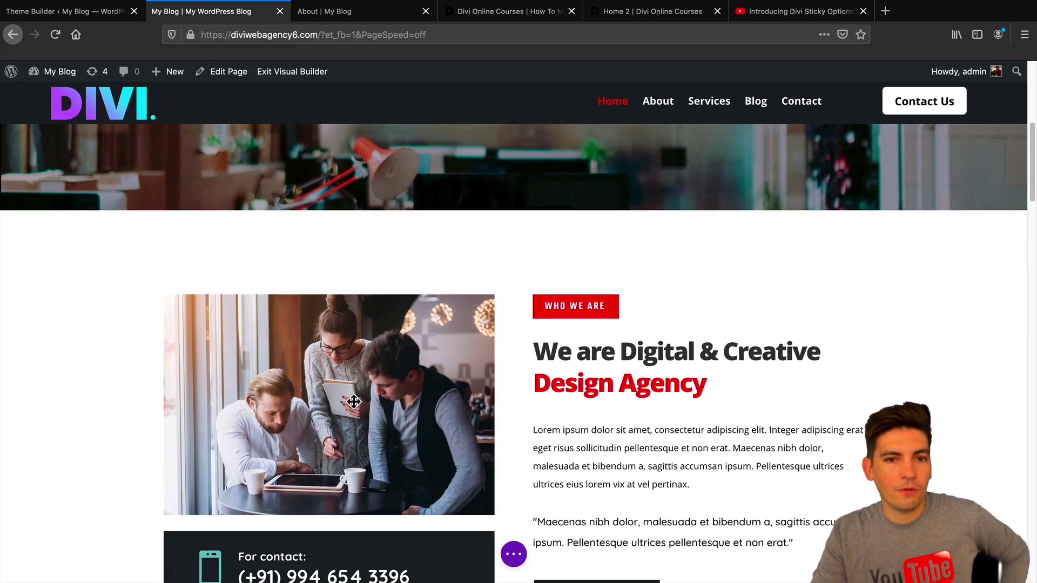
{"action": "scroll", "coordinate": [353, 402], "scroll_direction": "down", "scroll_amount": 10}
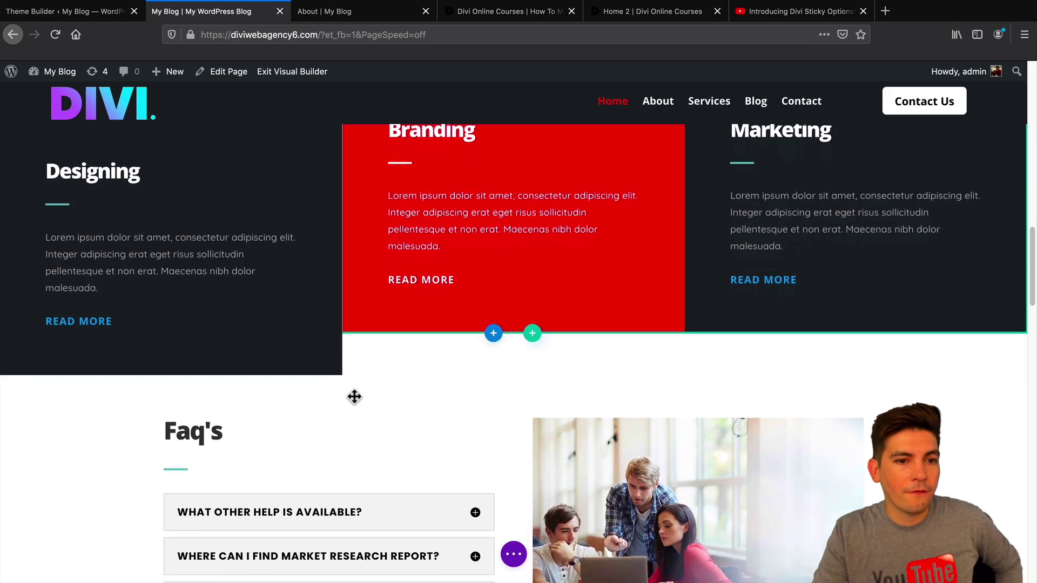
{"action": "scroll", "coordinate": [354, 397], "scroll_direction": "down", "scroll_amount": 10}
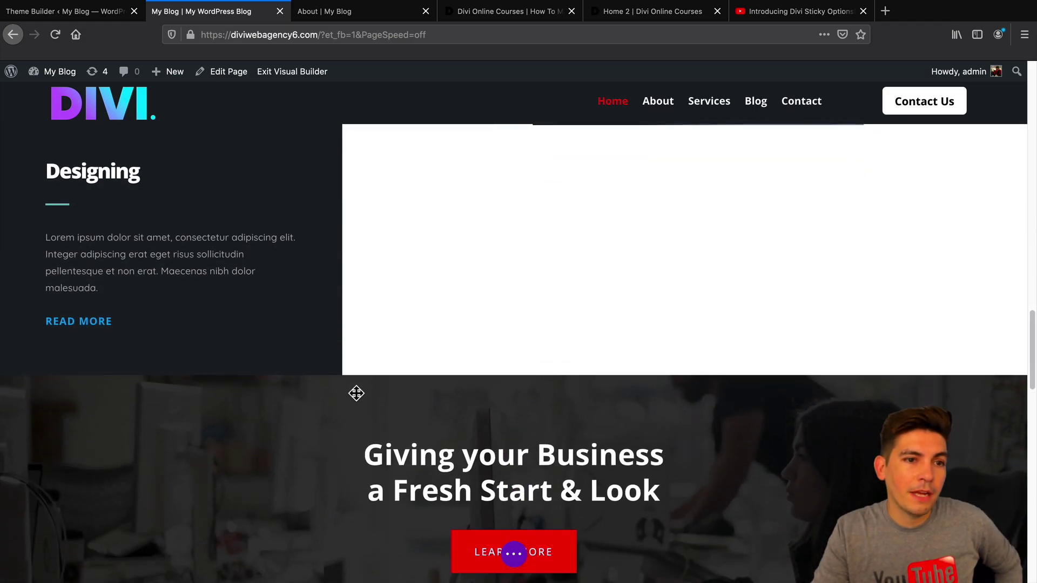
{"action": "scroll", "coordinate": [356, 393], "scroll_direction": "down", "scroll_amount": 6}
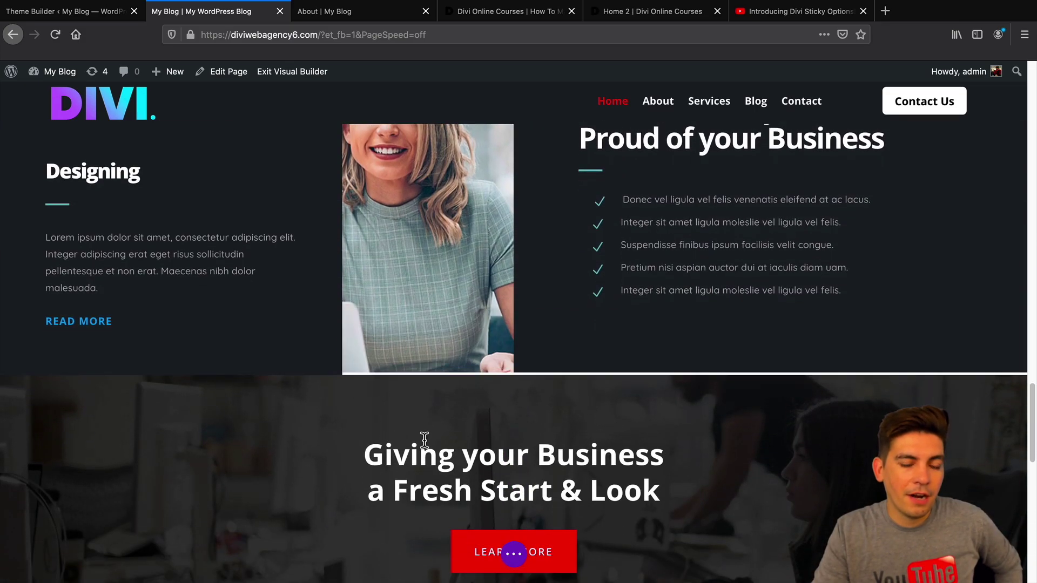
{"action": "scroll", "coordinate": [424, 438], "scroll_direction": "down", "scroll_amount": 6}
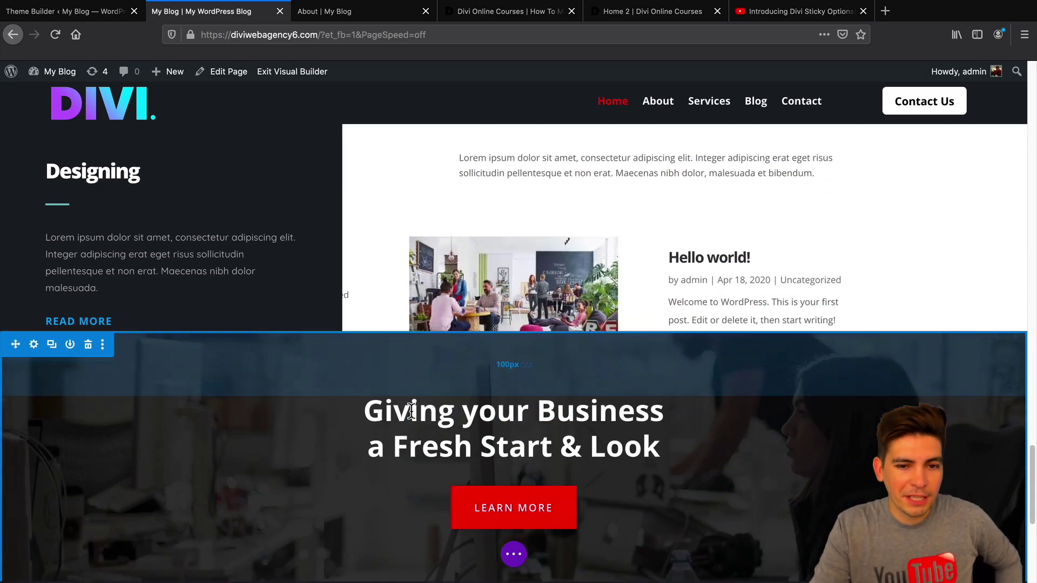
{"action": "scroll", "coordinate": [410, 410], "scroll_direction": "down", "scroll_amount": 6}
{"action": "scroll", "coordinate": [411, 410], "scroll_direction": "up", "scroll_amount": 7}
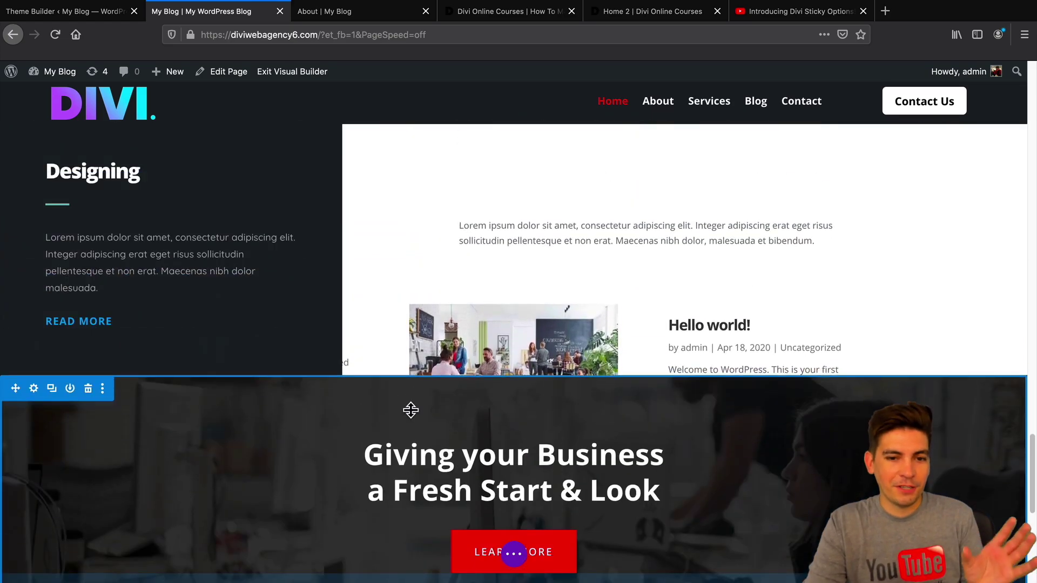
{"action": "scroll", "coordinate": [413, 407], "scroll_direction": "up", "scroll_amount": 10}
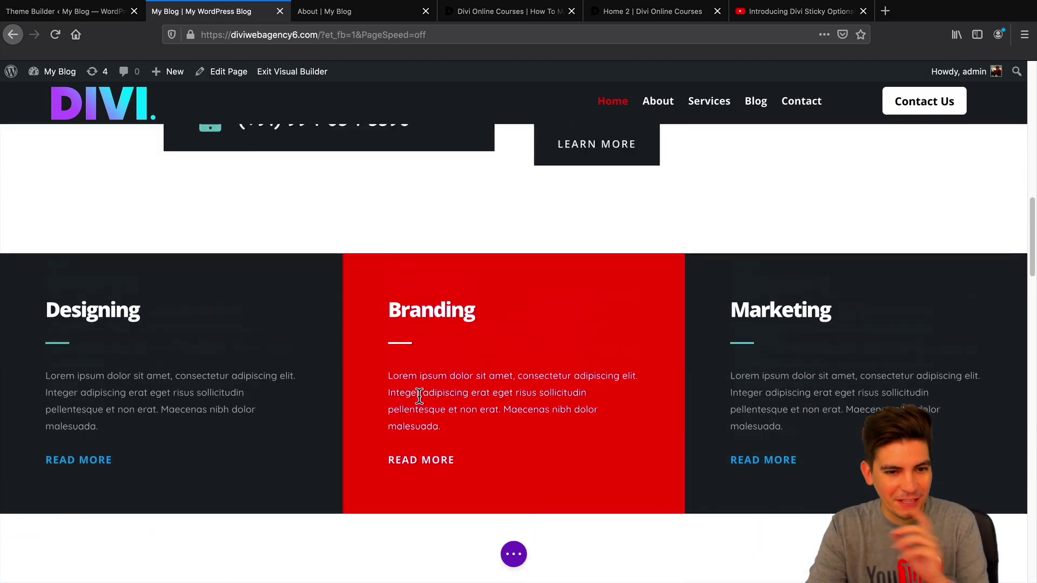
Set the Sticky Position of the row's first column, Designing, back to Do Not Stick and save the column and row settings.
{"action": "scroll", "coordinate": [419, 397], "scroll_direction": "up", "scroll_amount": 4}
{"action": "scroll", "coordinate": [417, 394], "scroll_direction": "down", "scroll_amount": 6}
{"action": "scroll", "coordinate": [338, 377], "scroll_direction": "up", "scroll_amount": 2}
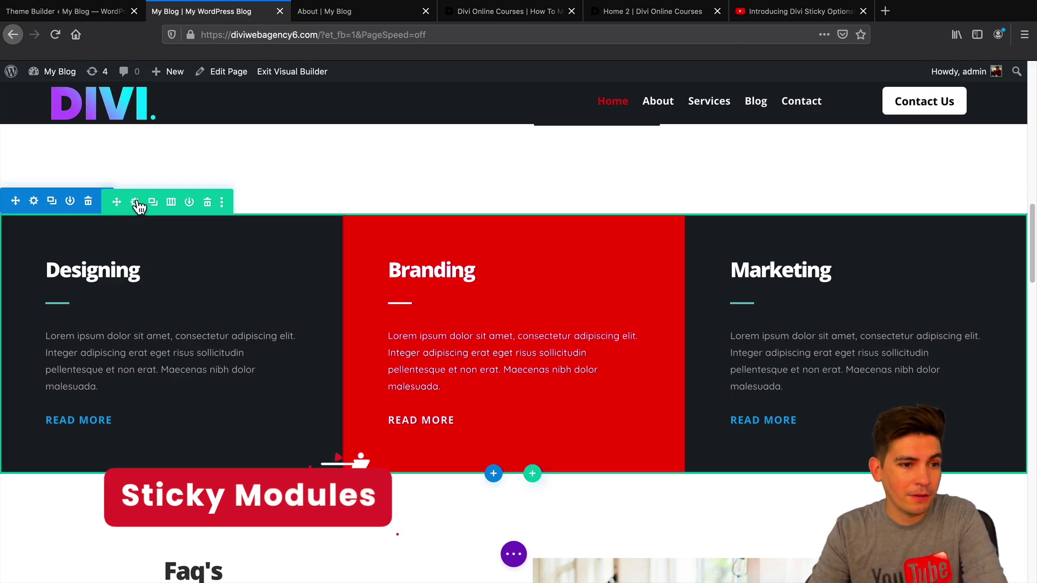
{"action": "left_click", "coordinate": [135, 201]}
{"action": "left_click", "coordinate": [145, 279]}
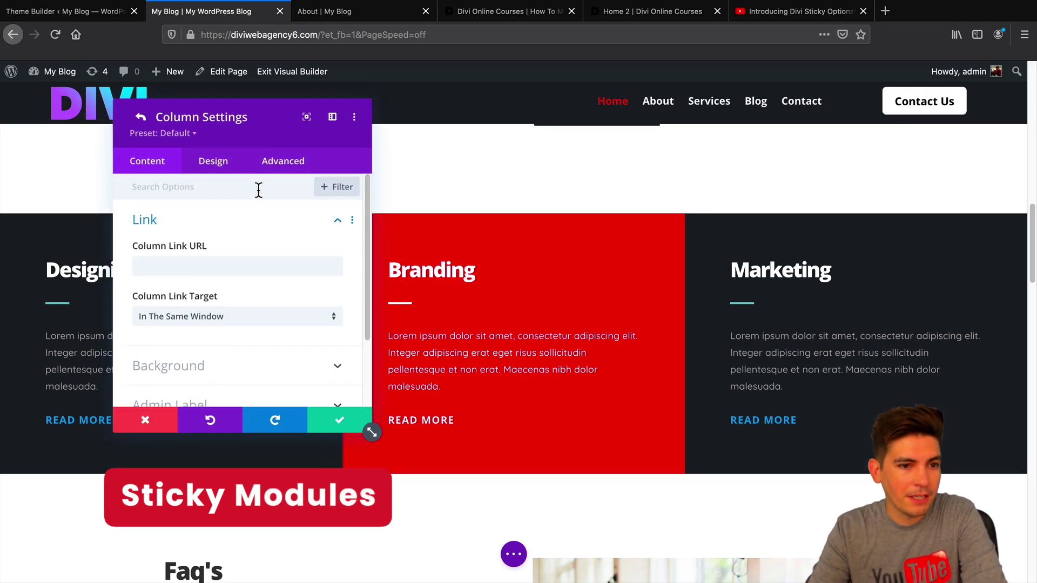
{"action": "left_click", "coordinate": [283, 162]}
{"action": "scroll", "coordinate": [236, 346], "scroll_direction": "down", "scroll_amount": 1}
{"action": "scroll", "coordinate": [236, 356], "scroll_direction": "down", "scroll_amount": 1}
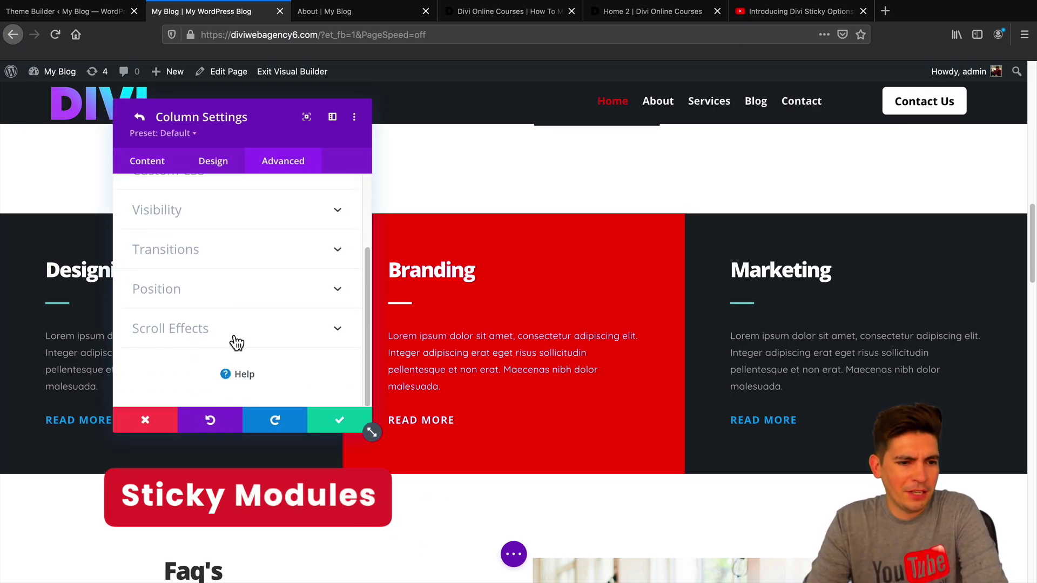
{"action": "left_click", "coordinate": [233, 343]}
{"action": "left_click", "coordinate": [189, 239]}
{"action": "left_click", "coordinate": [184, 248]}
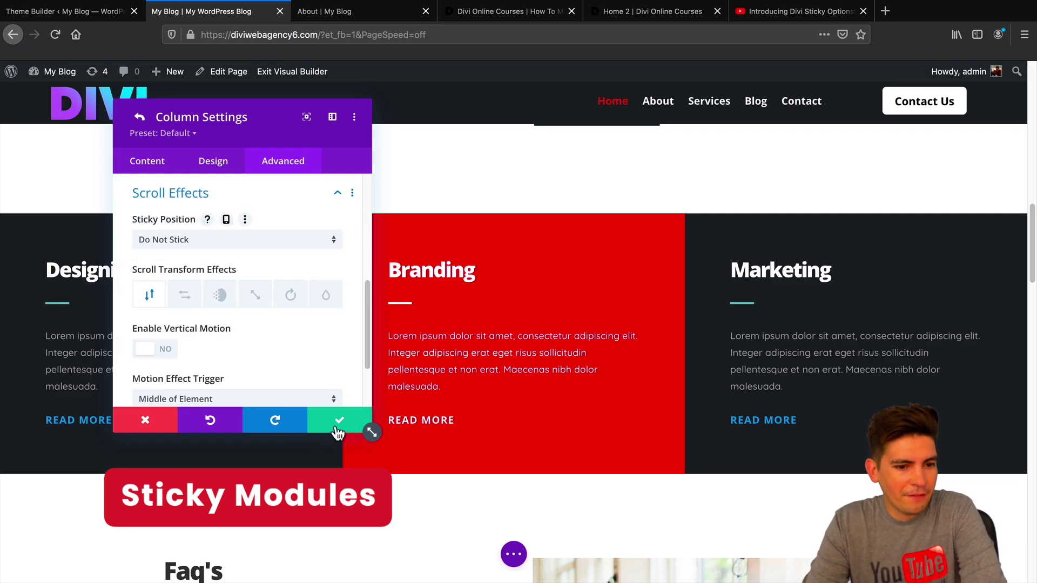
{"action": "left_click", "coordinate": [340, 421]}
{"action": "left_click", "coordinate": [356, 411]}
Set the Sticky Position of the Learn More button in the Who We Are section to Stick to Top and save its settings.
{"action": "scroll", "coordinate": [419, 415], "scroll_direction": "up", "scroll_amount": 8}
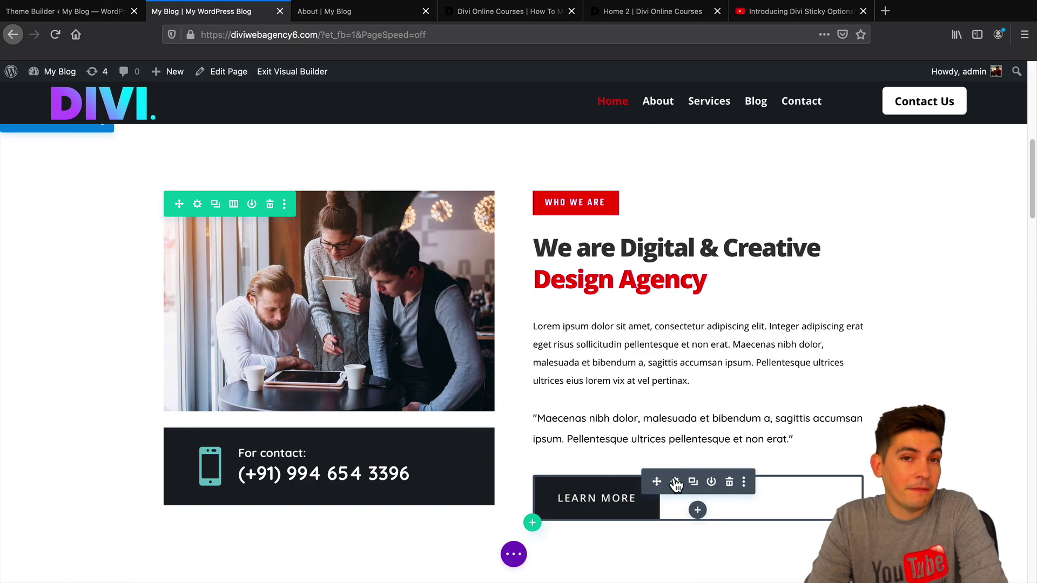
{"action": "left_click", "coordinate": [675, 482]}
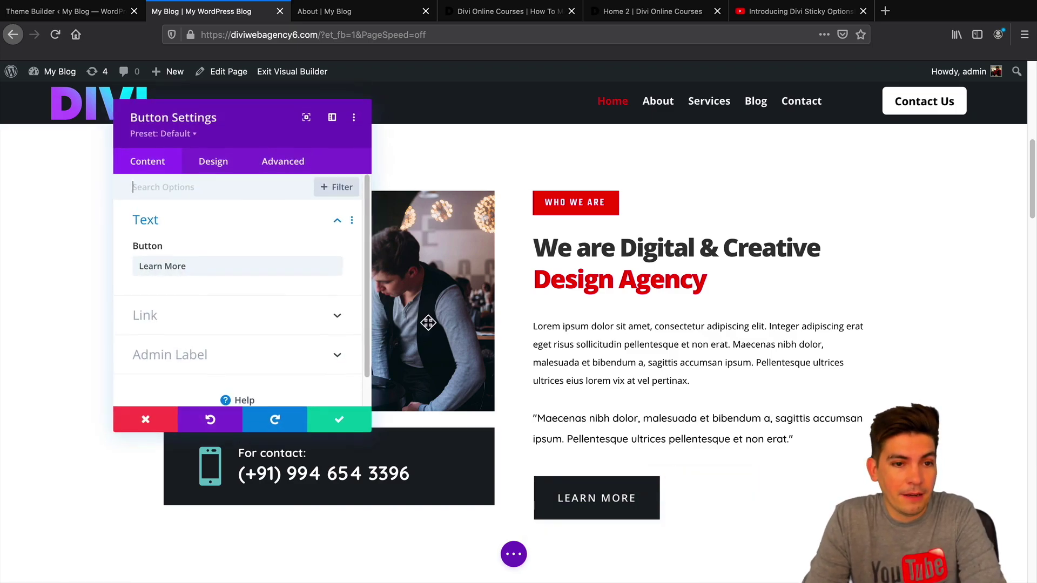
{"action": "left_click", "coordinate": [275, 162]}
{"action": "scroll", "coordinate": [249, 324], "scroll_direction": "down", "scroll_amount": 1}
{"action": "left_click", "coordinate": [250, 328]}
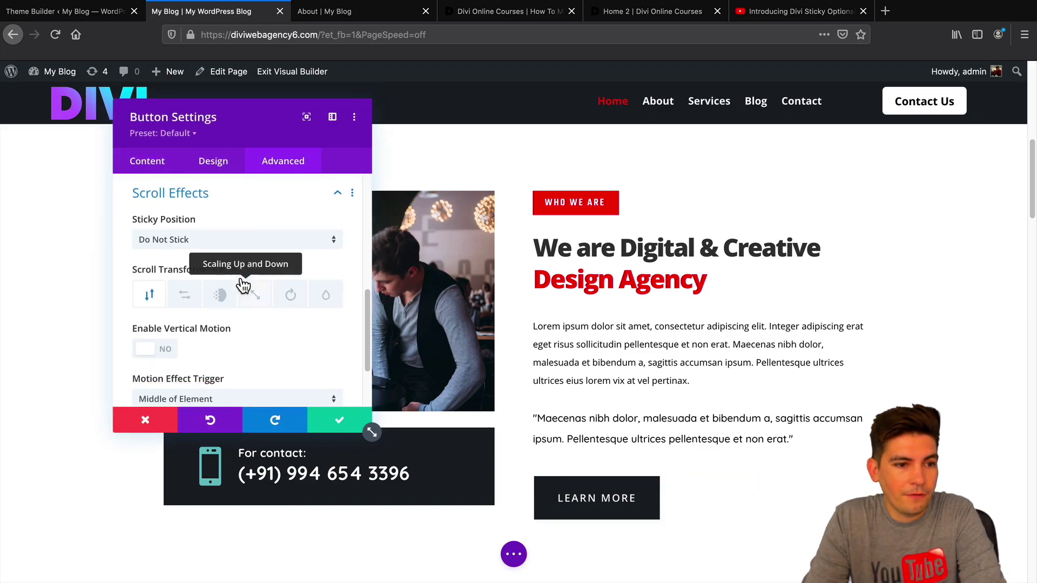
{"action": "left_click", "coordinate": [233, 243]}
{"action": "left_click", "coordinate": [238, 273]}
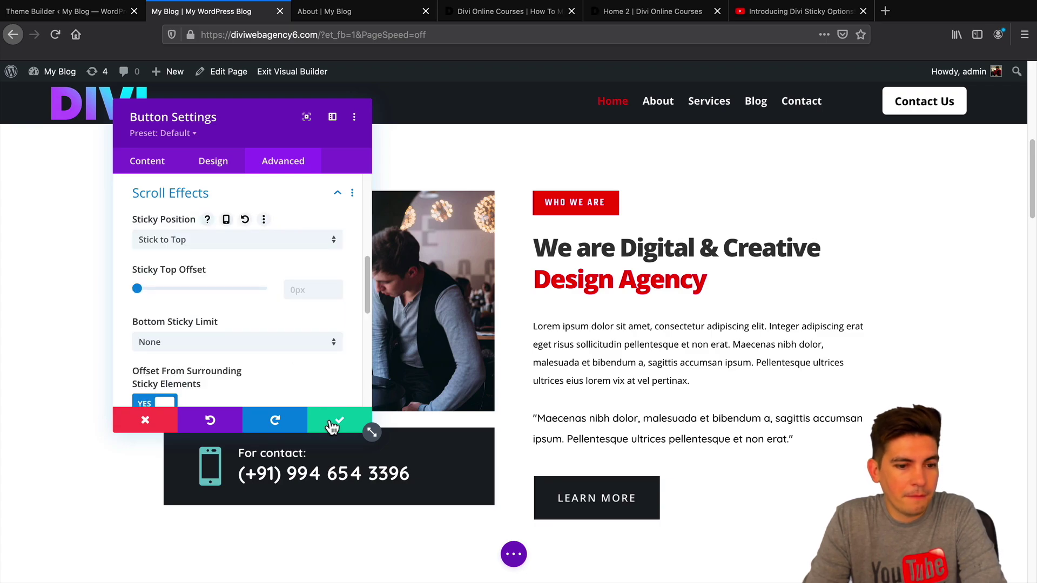
{"action": "left_click", "coordinate": [339, 420]}
Examine how the sticky Learn More button behaves over the sections below it and back at its original place.
{"action": "scroll", "coordinate": [550, 336], "scroll_direction": "up", "scroll_amount": 5}
{"action": "scroll", "coordinate": [551, 335], "scroll_direction": "down", "scroll_amount": 5}
{"action": "scroll", "coordinate": [550, 335], "scroll_direction": "down", "scroll_amount": 8}
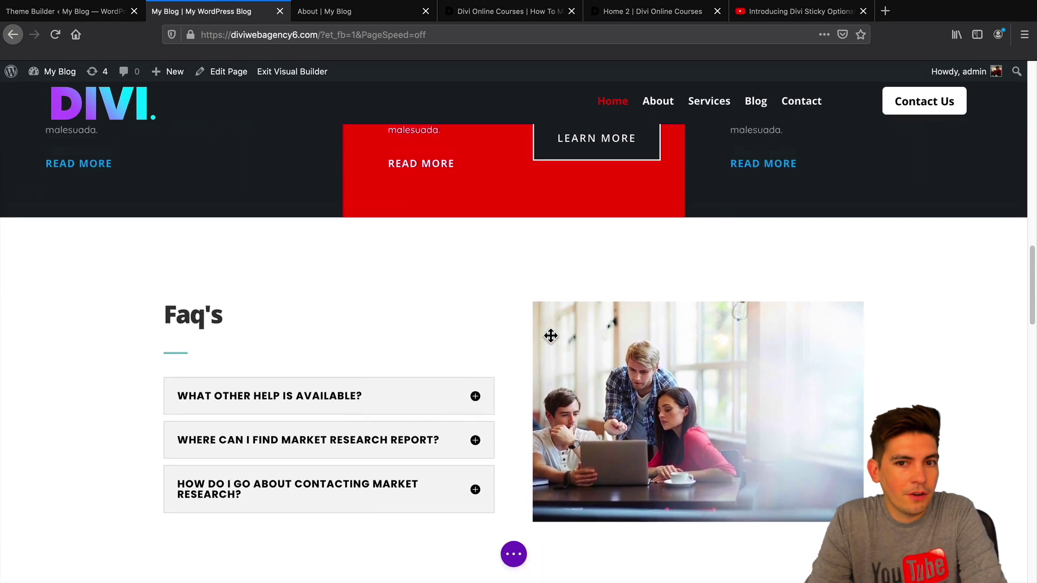
{"action": "scroll", "coordinate": [551, 336], "scroll_direction": "up", "scroll_amount": 10}
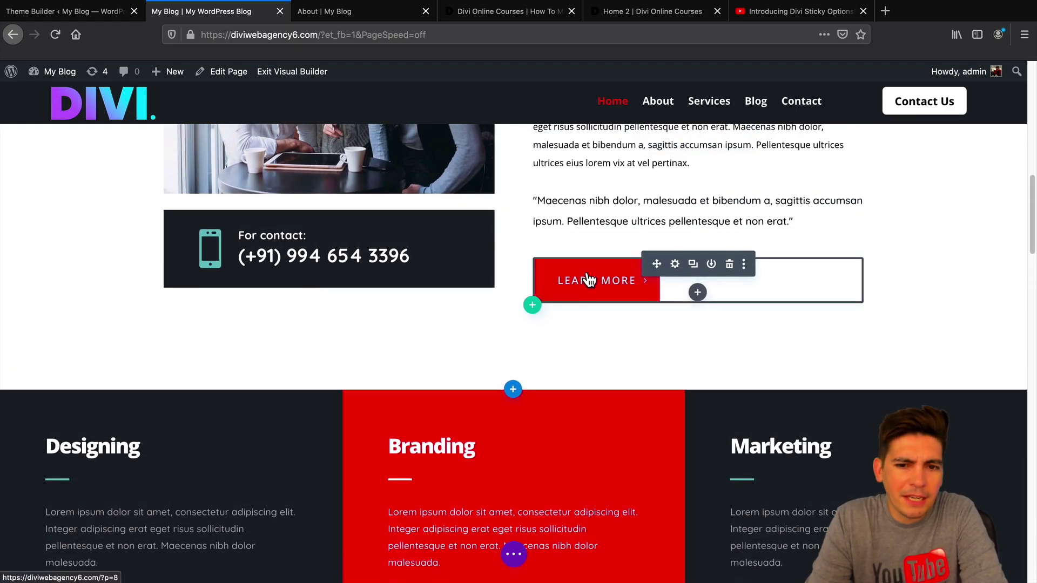
{"action": "scroll", "coordinate": [361, 402], "scroll_direction": "up", "scroll_amount": 3}
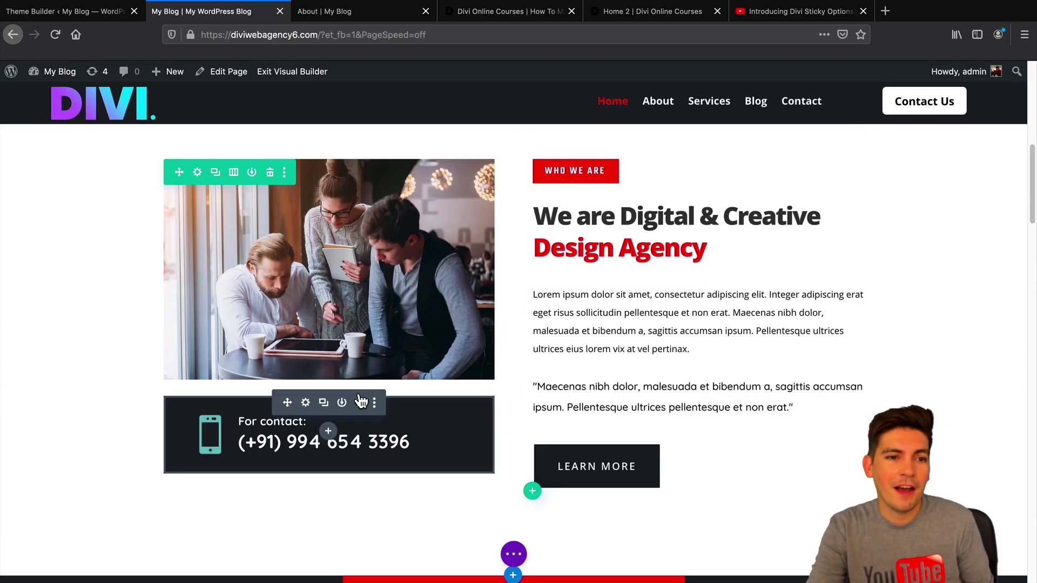
{"action": "scroll", "coordinate": [365, 340], "scroll_direction": "down", "scroll_amount": 3}
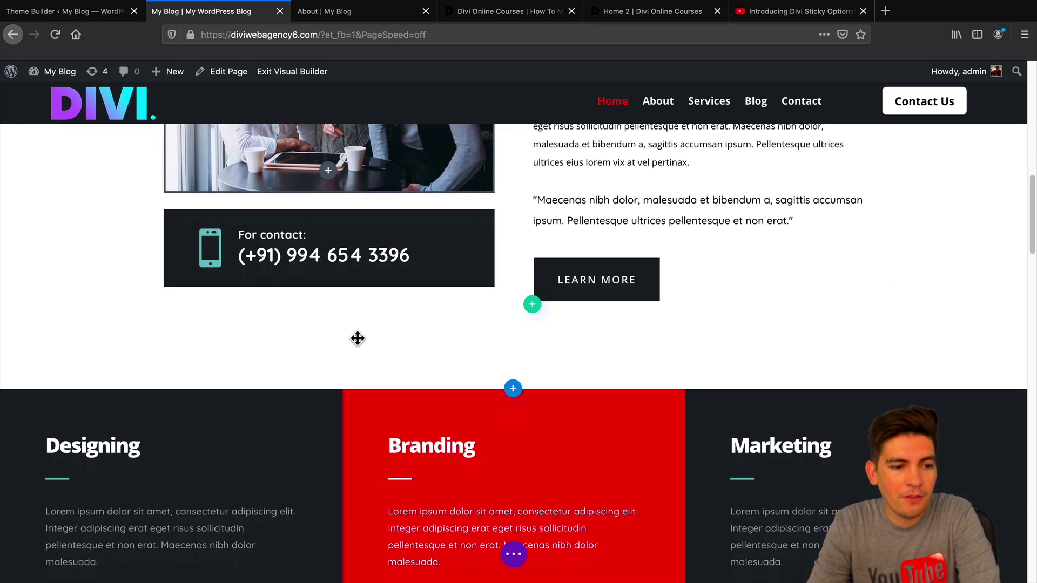
{"action": "scroll", "coordinate": [273, 411], "scroll_direction": "down", "scroll_amount": 1}
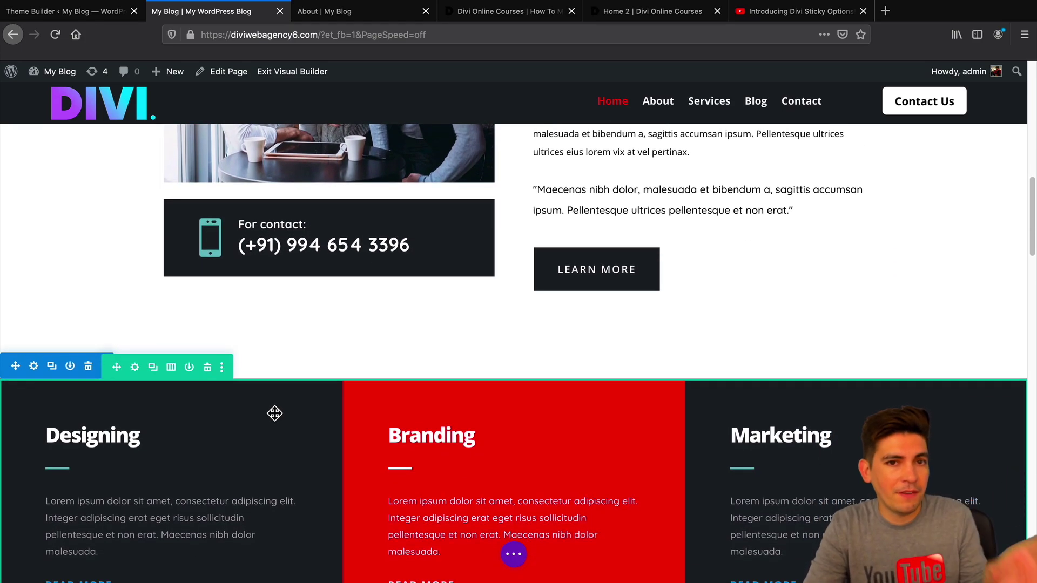
Switch to the About page and examine how the bottom-sticking Clients we Work with section behaves over the length of the page.
{"action": "left_click", "coordinate": [340, 12]}
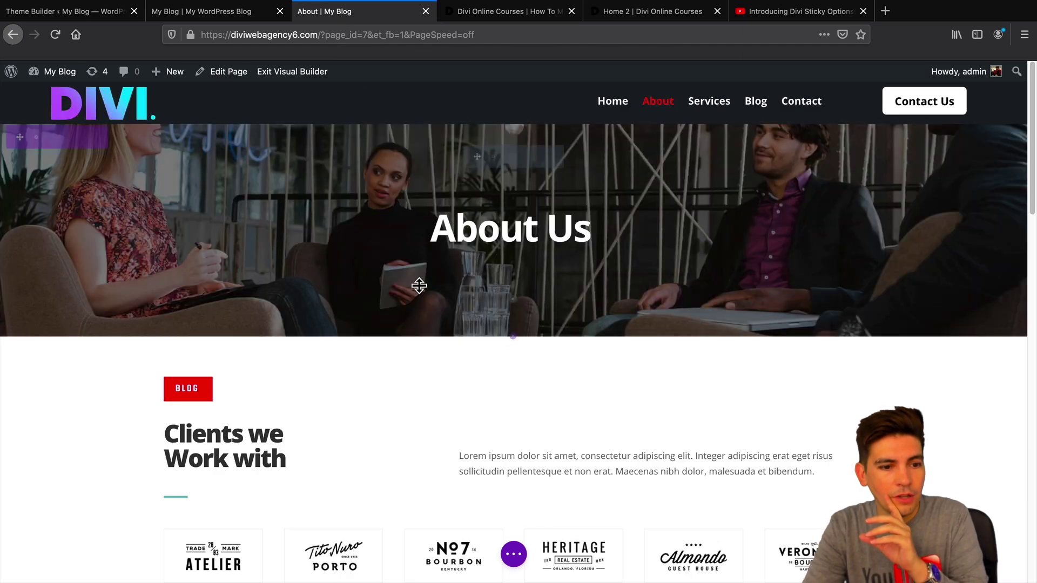
{"action": "scroll", "coordinate": [419, 291], "scroll_direction": "down", "scroll_amount": 6}
{"action": "scroll", "coordinate": [421, 298], "scroll_direction": "down", "scroll_amount": 10}
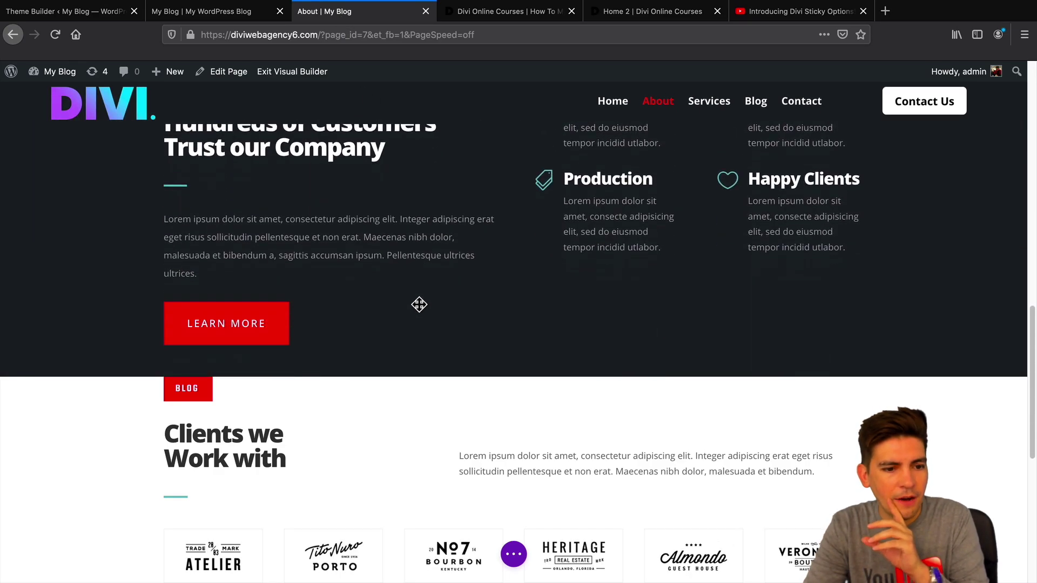
{"action": "scroll", "coordinate": [405, 392], "scroll_direction": "up", "scroll_amount": 10}
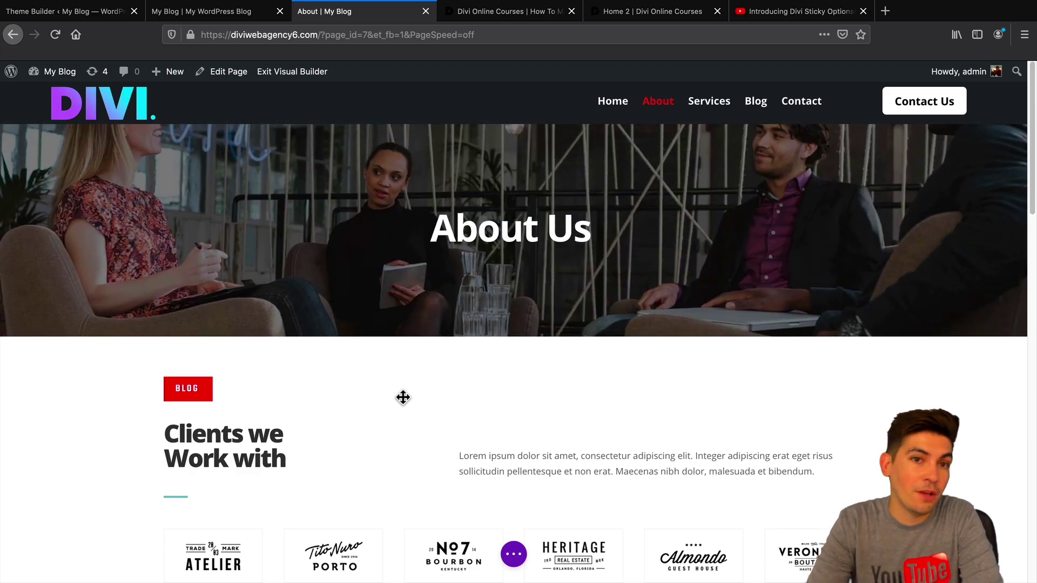
{"action": "mouse_move", "coordinate": [404, 396]}
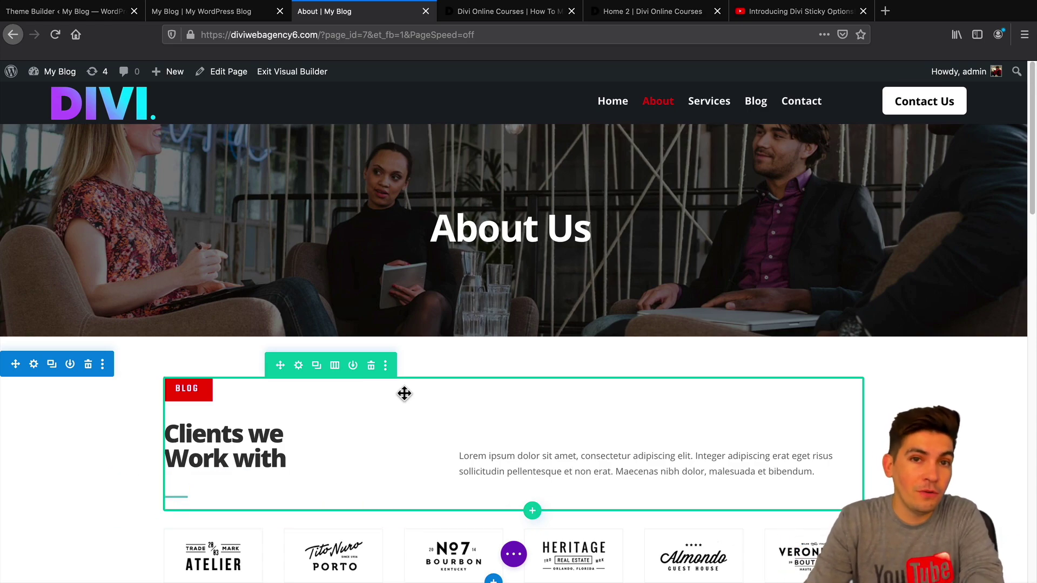
{"action": "scroll", "coordinate": [405, 391], "scroll_direction": "down", "scroll_amount": 1}
{"action": "scroll", "coordinate": [404, 390], "scroll_direction": "down", "scroll_amount": 10}
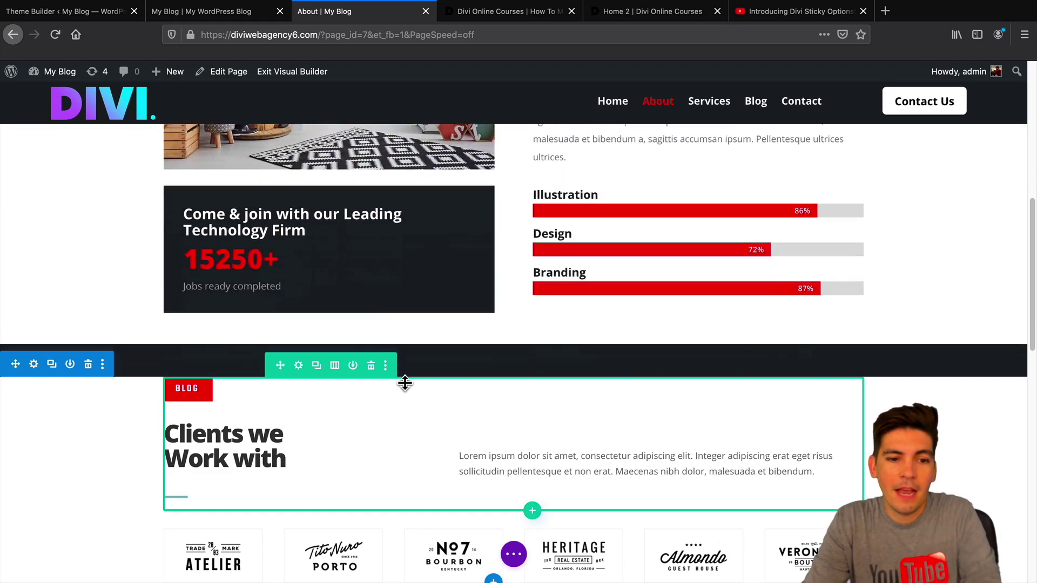
{"action": "scroll", "coordinate": [404, 381], "scroll_direction": "down", "scroll_amount": 4}
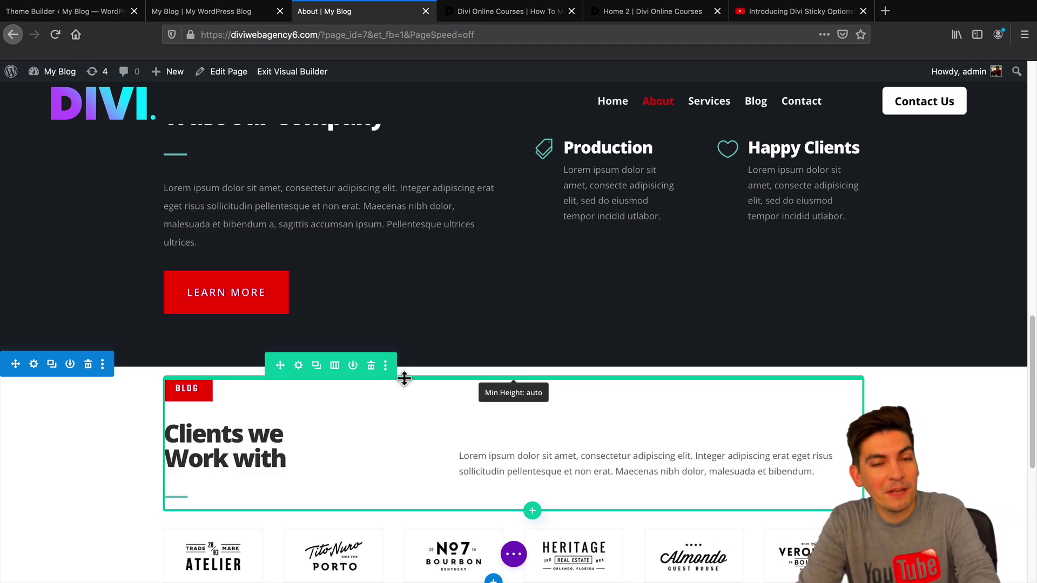
{"action": "scroll", "coordinate": [404, 378], "scroll_direction": "up", "scroll_amount": 10}
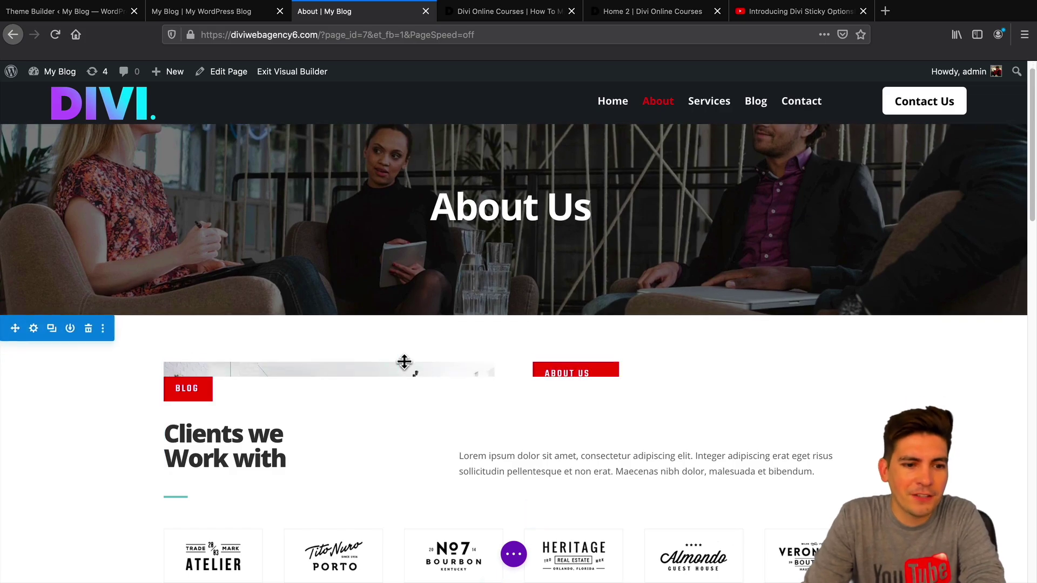
{"action": "scroll", "coordinate": [405, 361], "scroll_direction": "down", "scroll_amount": 10}
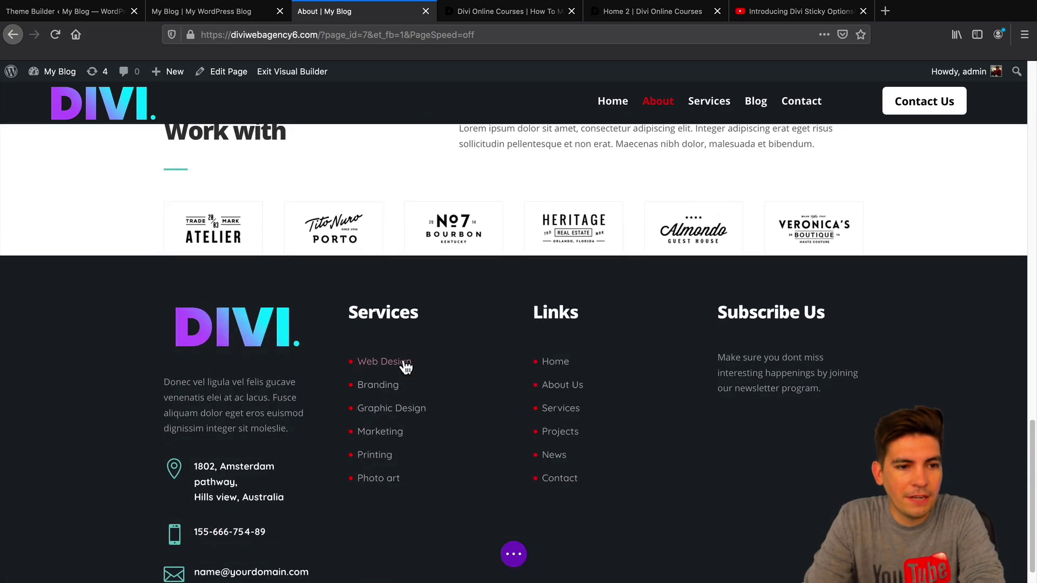
{"action": "scroll", "coordinate": [405, 366], "scroll_direction": "up", "scroll_amount": 5}
Set the Sticky Position of the Clients we Work with section to Do Not Stick and save its settings.
{"action": "mouse_move", "coordinate": [74, 389]}
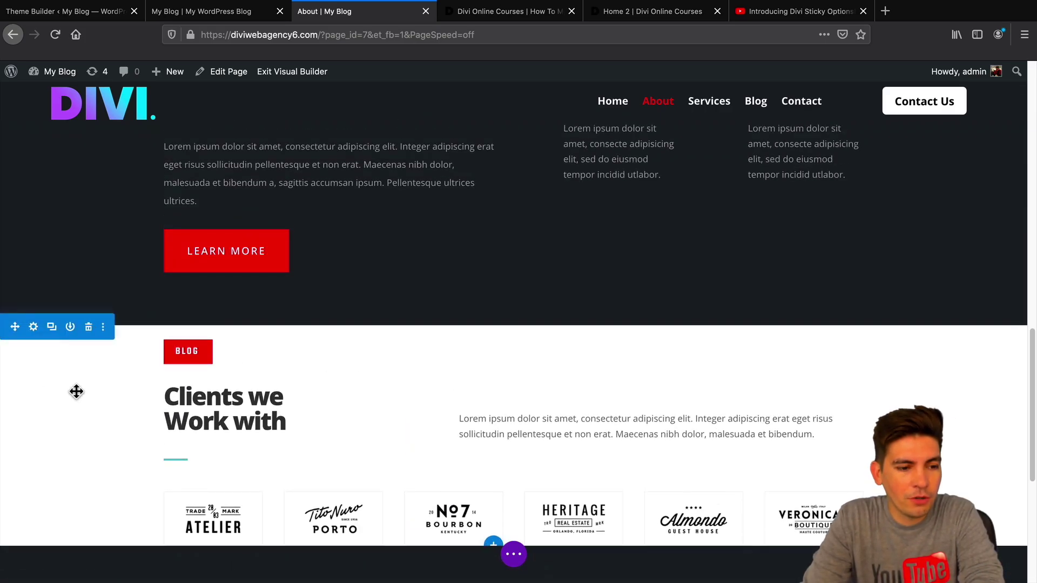
{"action": "left_click", "coordinate": [33, 327]}
{"action": "left_click", "coordinate": [283, 165]}
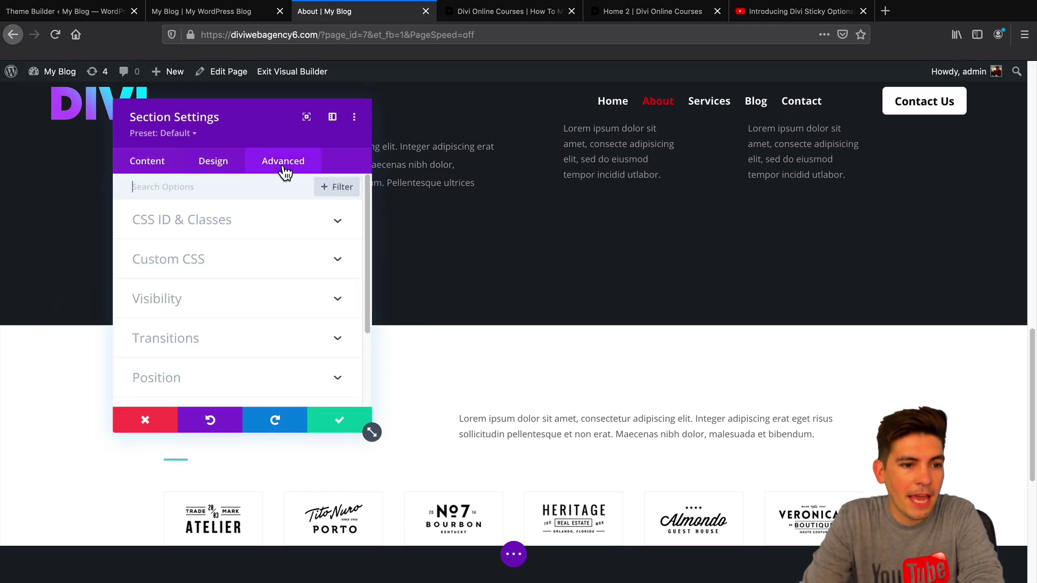
{"action": "scroll", "coordinate": [262, 291], "scroll_direction": "down", "scroll_amount": 2}
{"action": "left_click", "coordinate": [218, 382]}
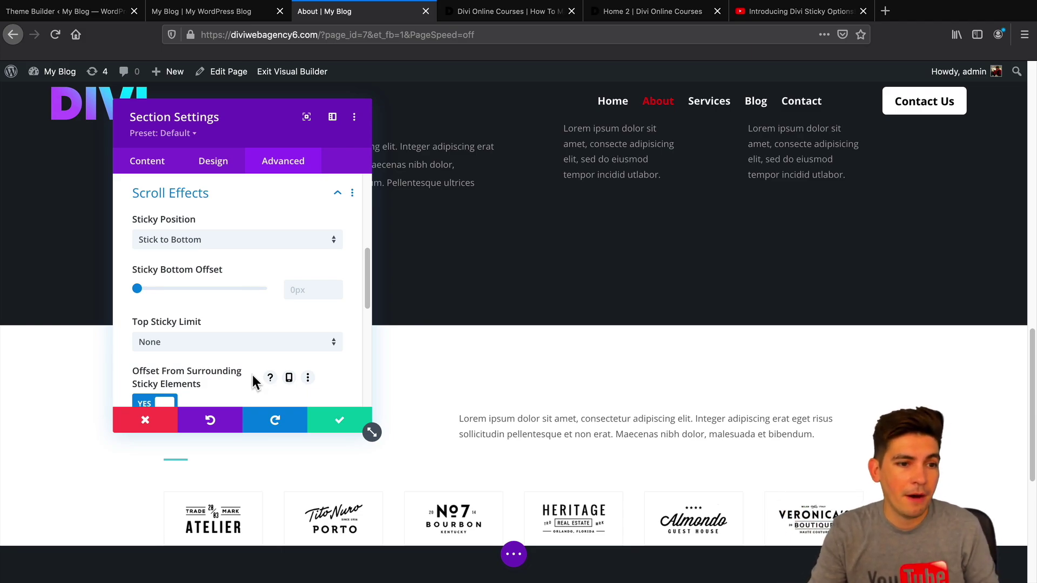
{"action": "left_click", "coordinate": [254, 241]}
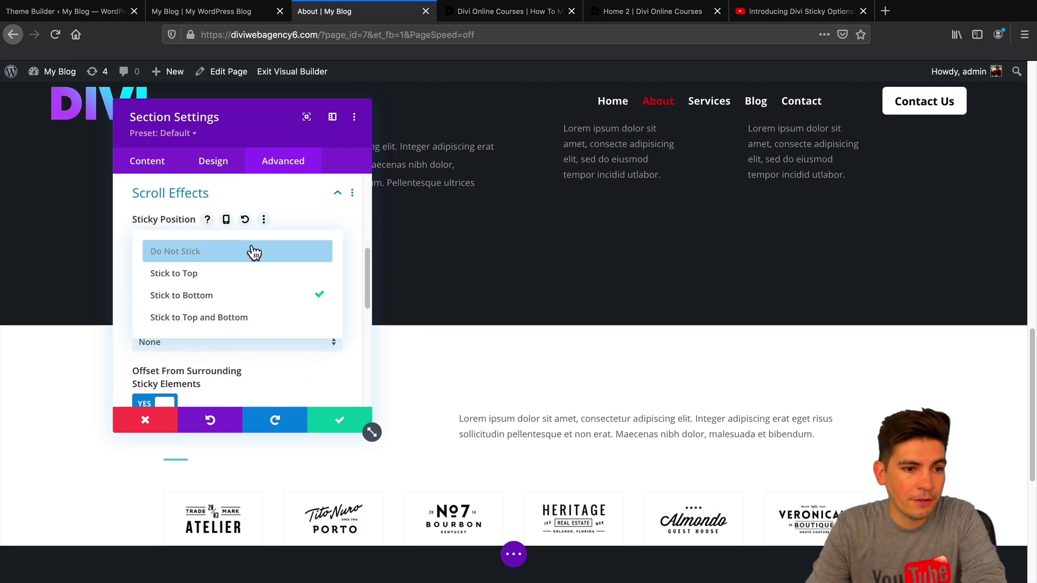
{"action": "left_click", "coordinate": [237, 251]}
{"action": "left_click", "coordinate": [339, 420]}
Check the About page from the top down to the non-sticky Clients we Work with section above the footer.
{"action": "scroll", "coordinate": [412, 396], "scroll_direction": "up", "scroll_amount": 15}
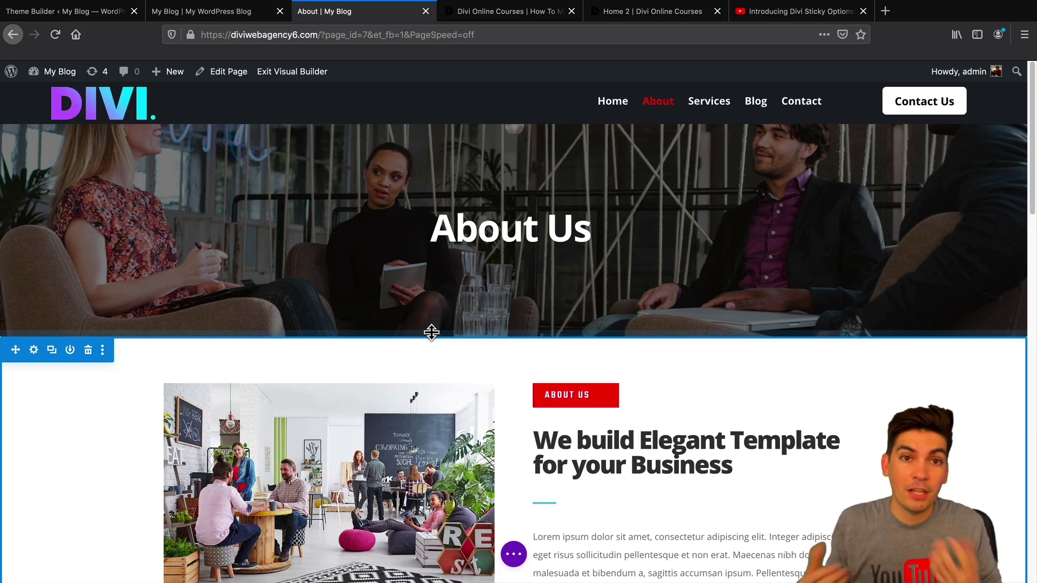
{"action": "scroll", "coordinate": [431, 332], "scroll_direction": "down", "scroll_amount": 15}
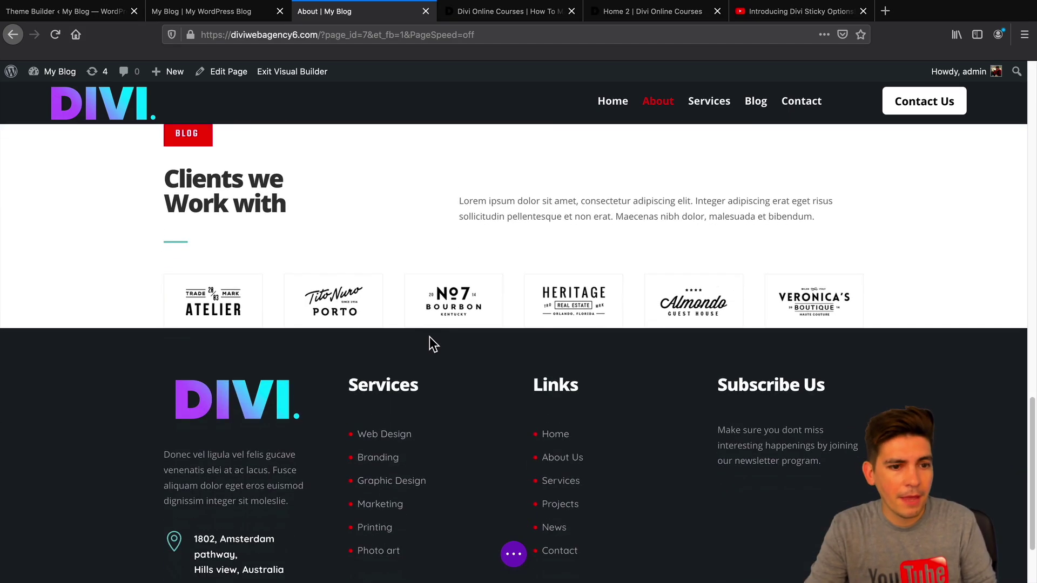
{"action": "scroll", "coordinate": [388, 332], "scroll_direction": "up", "scroll_amount": 2}
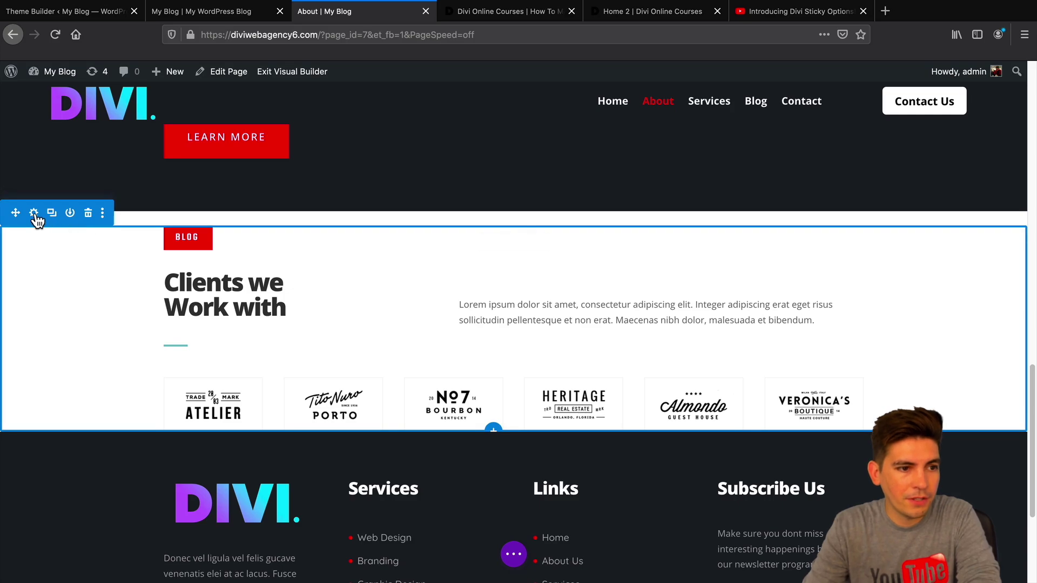
Set the Sticky Position of the Clients we Work with section to Stick to Bottom and save its settings.
{"action": "left_click", "coordinate": [33, 212]}
{"action": "scroll", "coordinate": [28, 220], "scroll_direction": "up", "scroll_amount": 15}
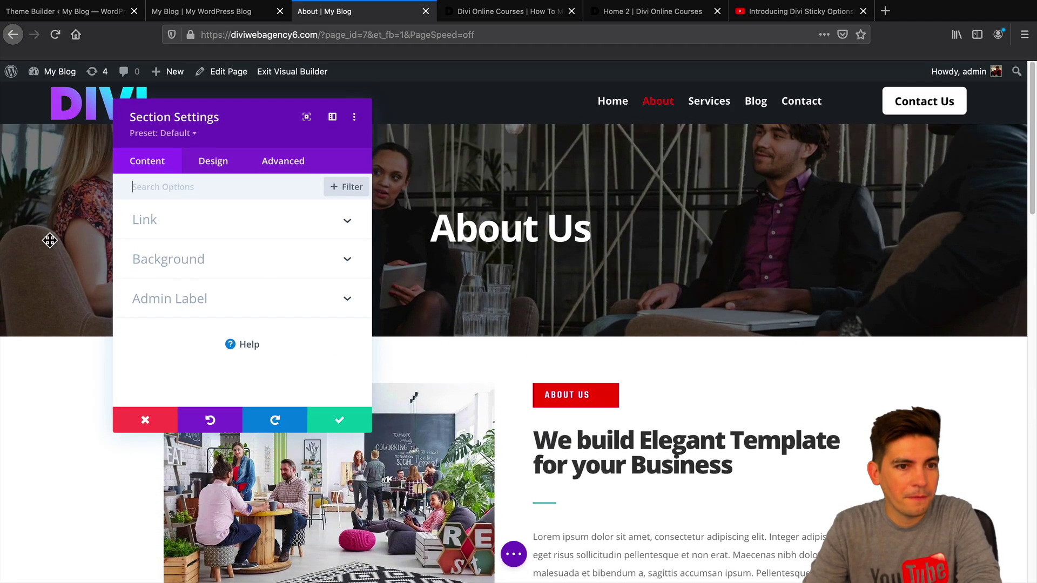
{"action": "left_click_drag", "start_coordinate": [252, 124], "coordinate": [765, 118]}
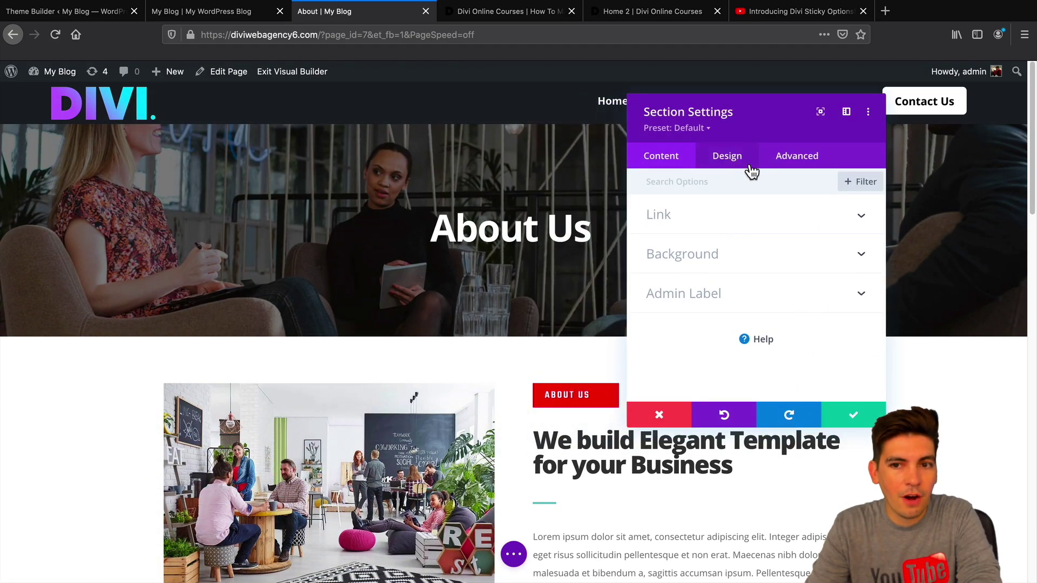
{"action": "left_click", "coordinate": [796, 158]}
{"action": "scroll", "coordinate": [720, 374], "scroll_direction": "down", "scroll_amount": 3}
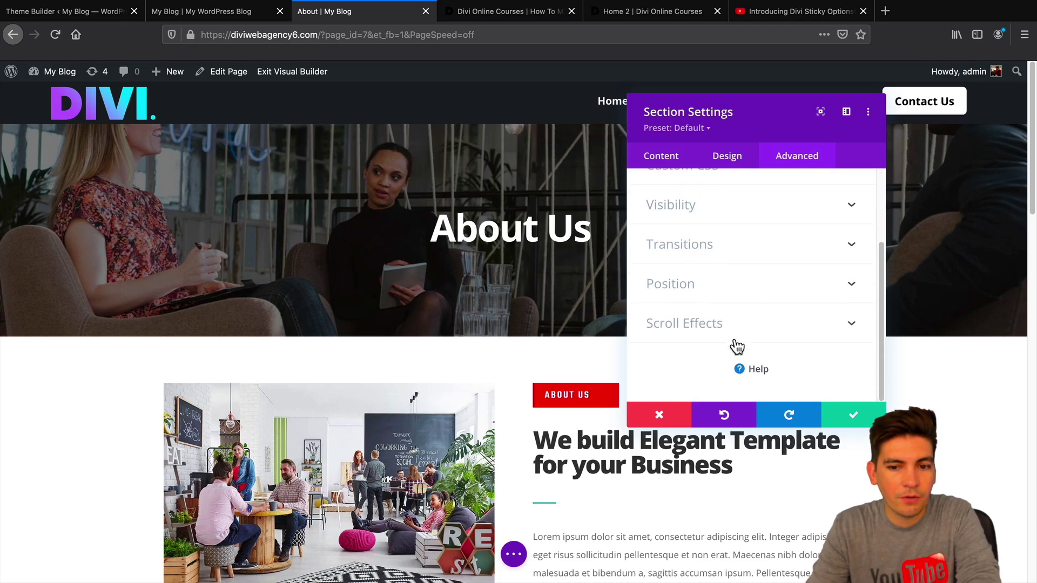
{"action": "left_click", "coordinate": [736, 330]}
{"action": "left_click", "coordinate": [744, 237]}
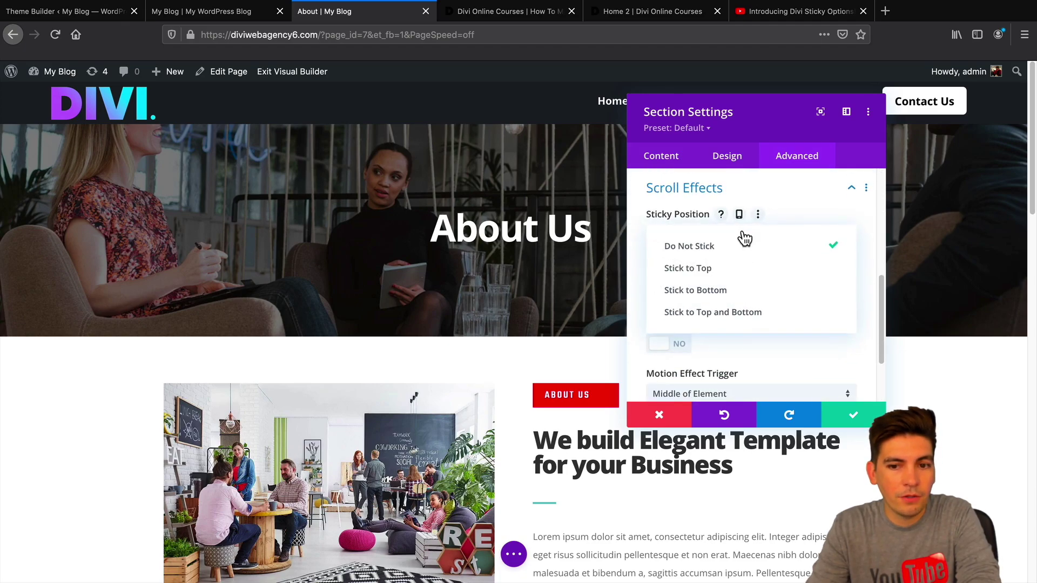
{"action": "left_click", "coordinate": [747, 291]}
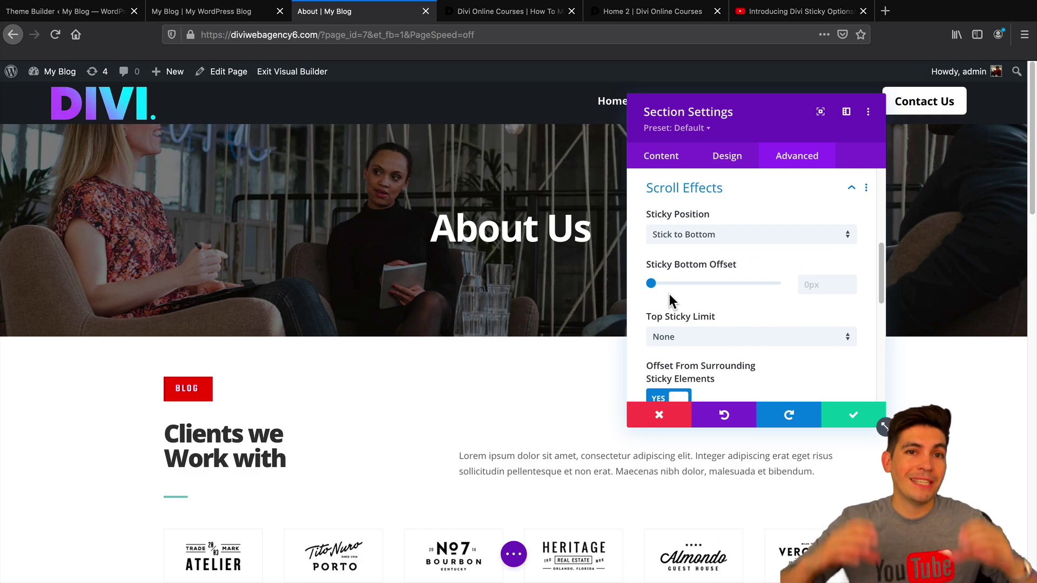
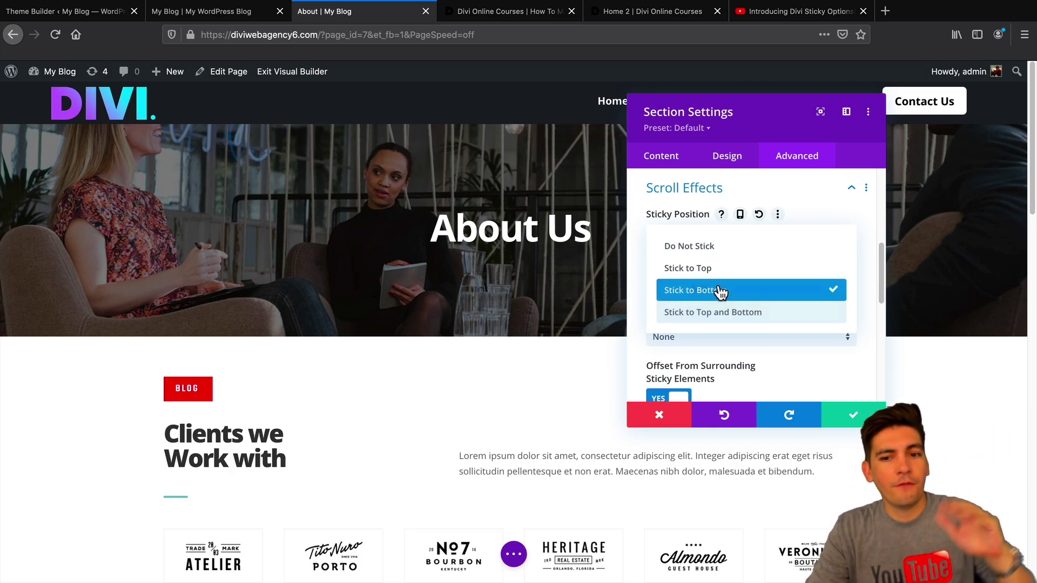
{"action": "left_click", "coordinate": [702, 290]}
{"action": "left_click", "coordinate": [836, 408]}
Check the bottom-sticking Clients we Work with section along the page and change its saved Sticky Position to Stick to Top and Bottom.
{"action": "scroll", "coordinate": [573, 385], "scroll_direction": "down", "scroll_amount": 15}
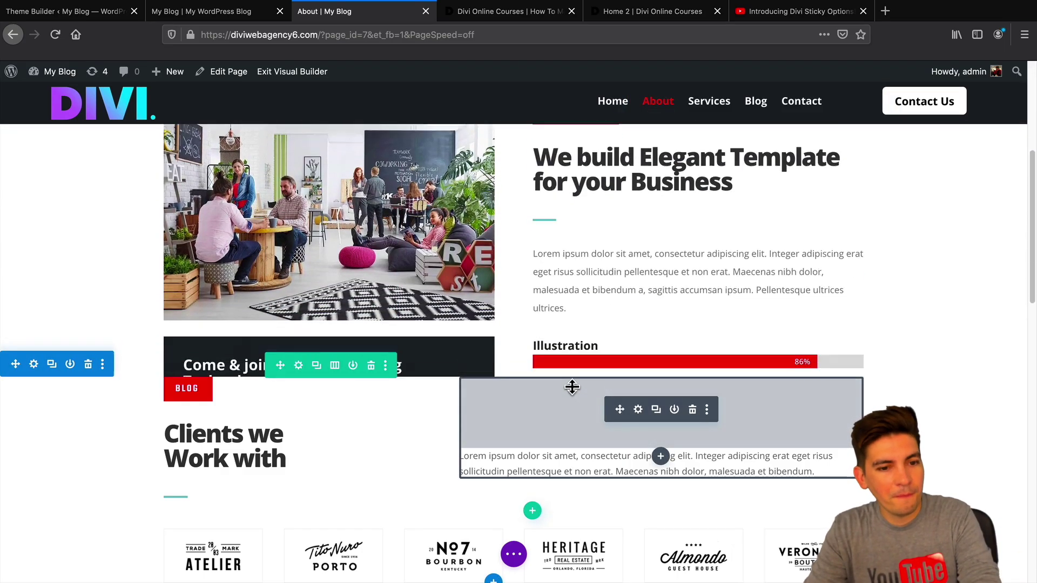
{"action": "scroll", "coordinate": [573, 385], "scroll_direction": "down", "scroll_amount": 10}
{"action": "scroll", "coordinate": [573, 385], "scroll_direction": "up", "scroll_amount": 20}
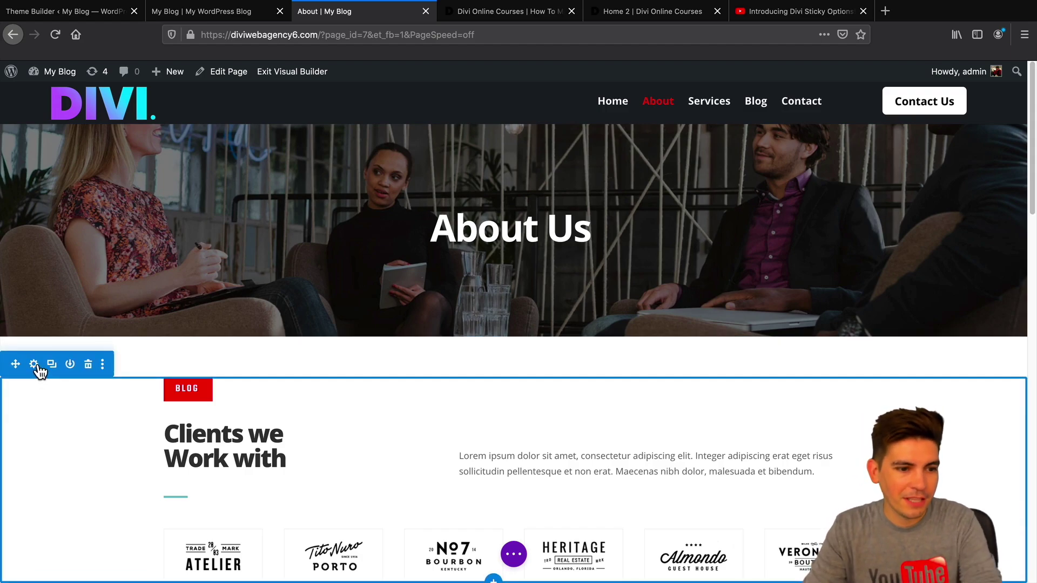
{"action": "left_click", "coordinate": [34, 365]}
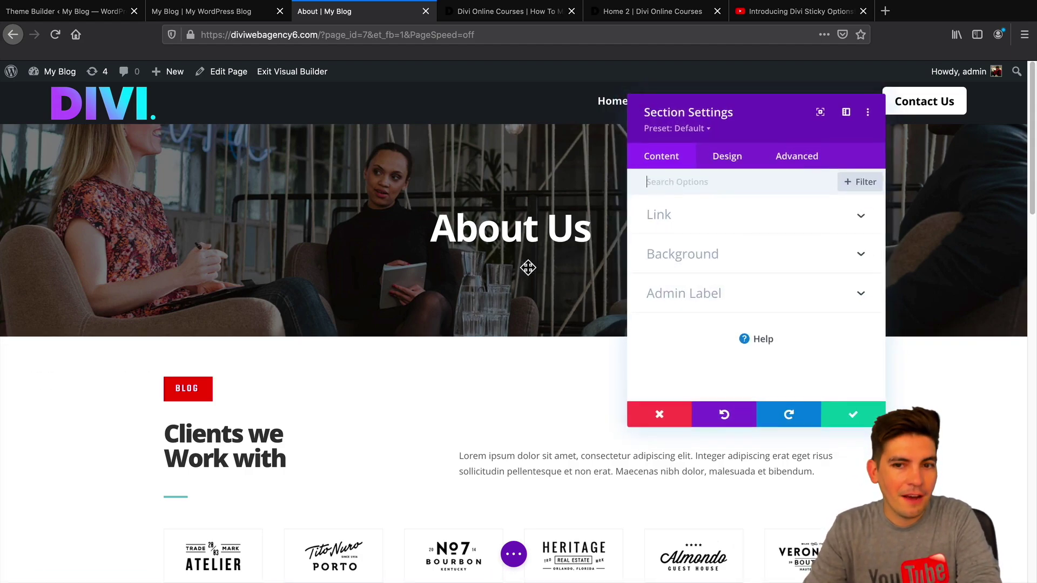
{"action": "left_click", "coordinate": [777, 166]}
{"action": "scroll", "coordinate": [745, 280], "scroll_direction": "down", "scroll_amount": 3}
{"action": "left_click", "coordinate": [730, 324]}
{"action": "left_click", "coordinate": [736, 236]}
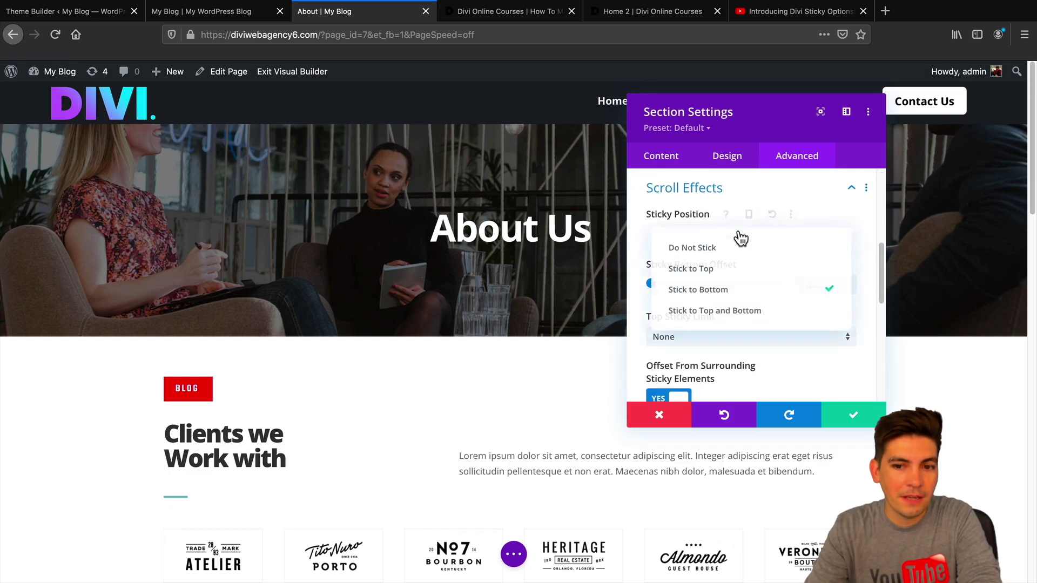
{"action": "left_click", "coordinate": [734, 309]}
{"action": "left_click", "coordinate": [844, 416]}
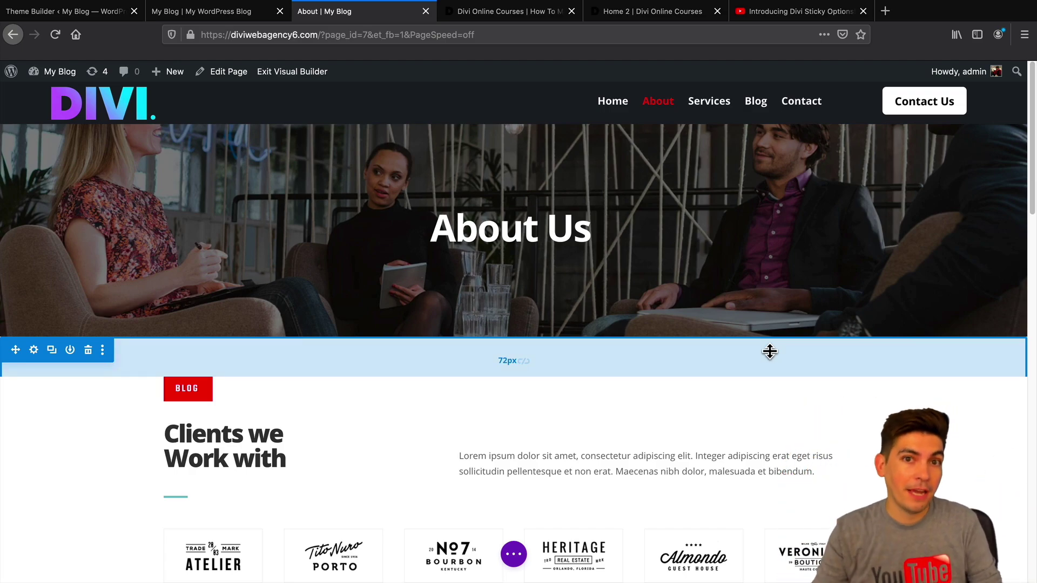
Check the Clients we Work with section down to the footer and try a Sticky Bottom Offset of 165px on it.
{"action": "scroll", "coordinate": [750, 349], "scroll_direction": "down", "scroll_amount": 15}
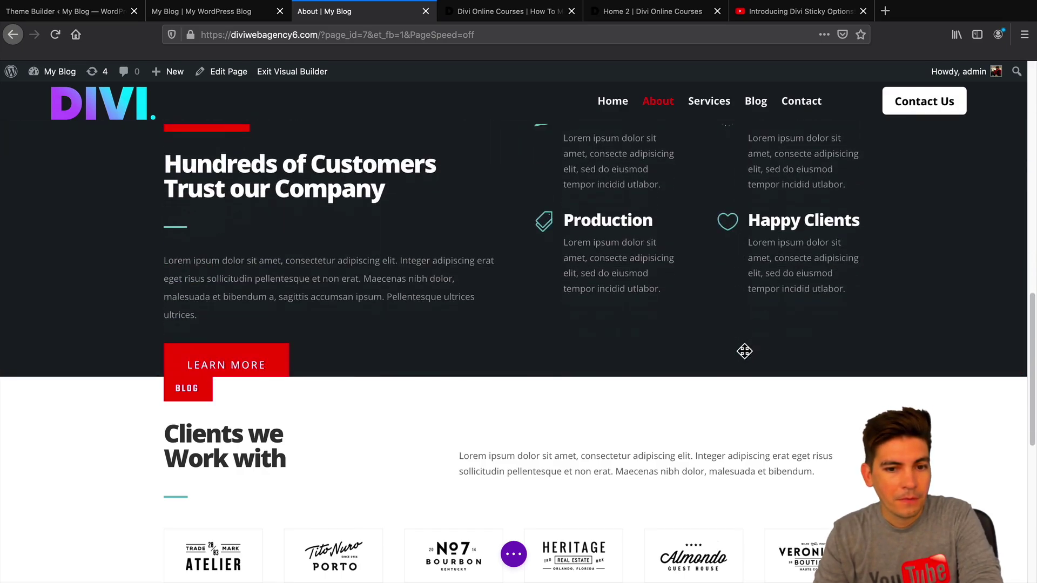
{"action": "scroll", "coordinate": [744, 352], "scroll_direction": "down", "scroll_amount": 3}
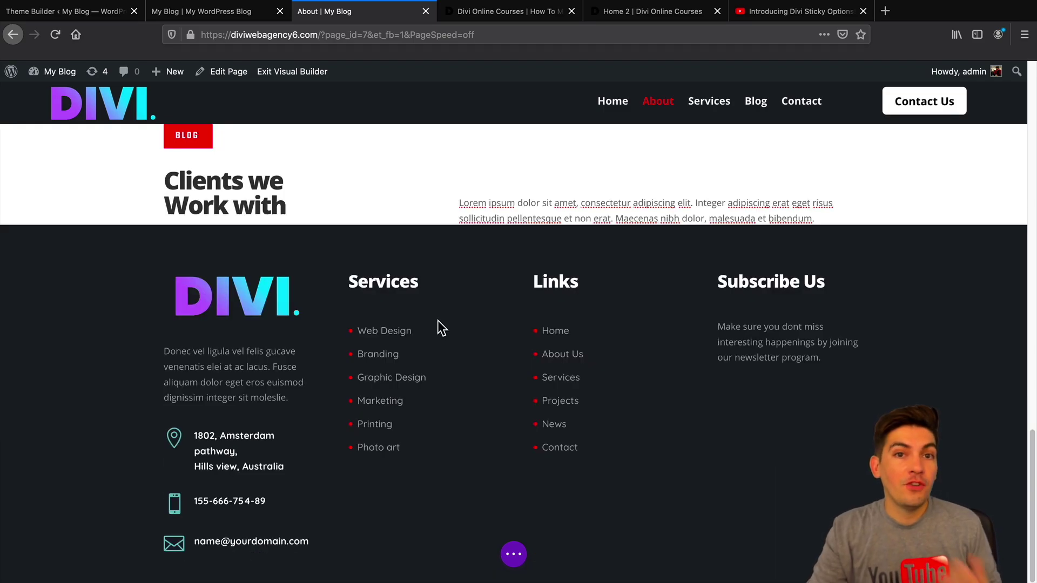
{"action": "scroll", "coordinate": [261, 245], "scroll_direction": "up", "scroll_amount": 2}
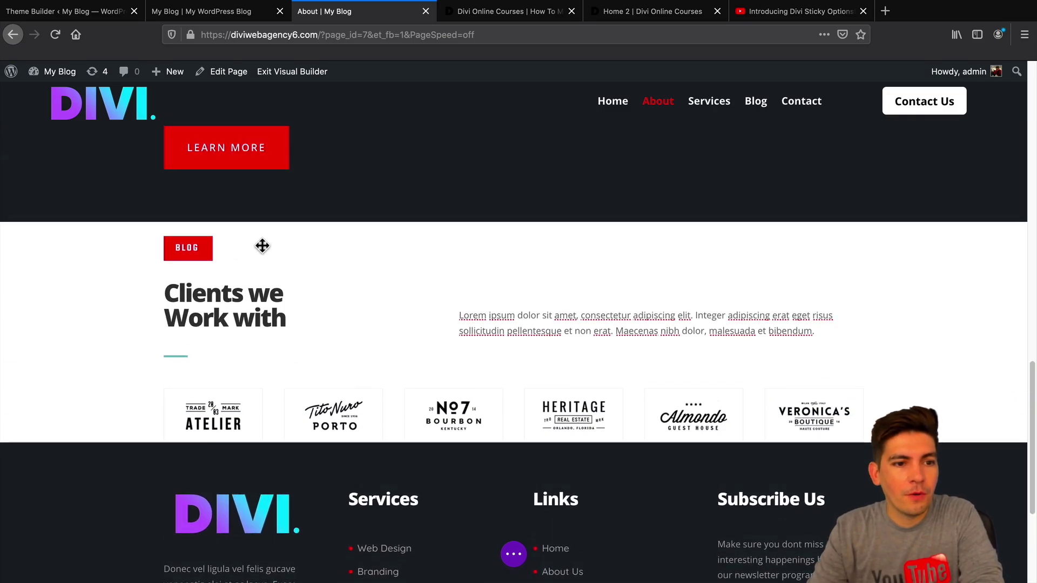
{"action": "left_click", "coordinate": [38, 232]}
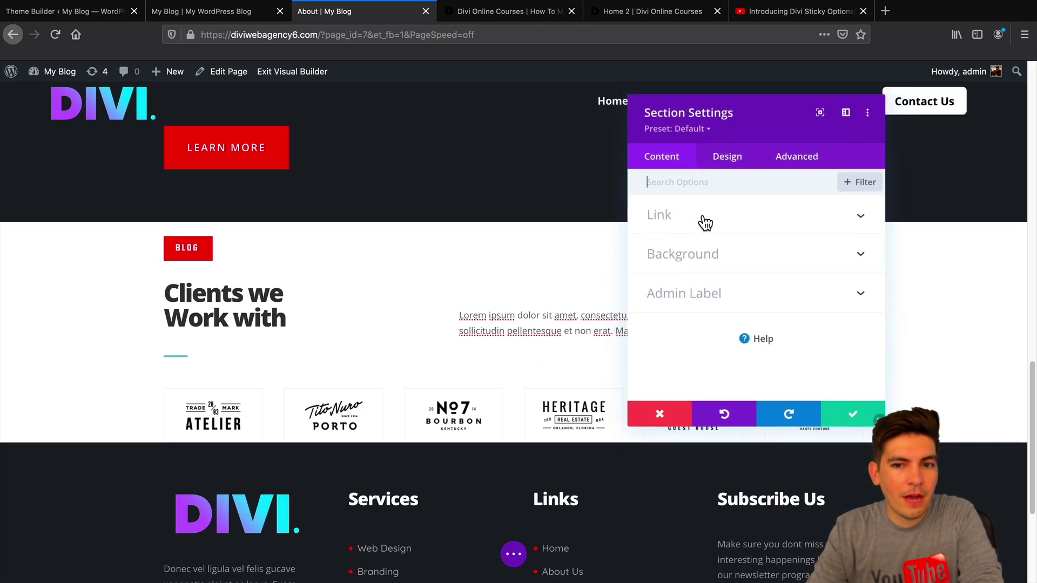
{"action": "left_click", "coordinate": [794, 162]}
{"action": "scroll", "coordinate": [759, 294], "scroll_direction": "down", "scroll_amount": 3}
{"action": "left_click", "coordinate": [763, 319]}
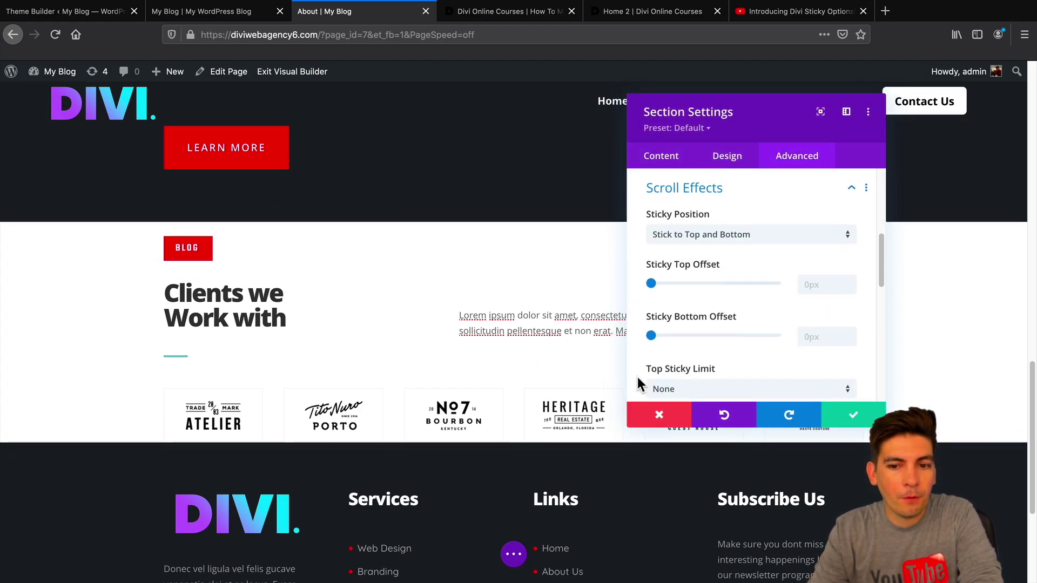
{"action": "scroll", "coordinate": [483, 389], "scroll_direction": "down", "scroll_amount": 2}
{"action": "scroll", "coordinate": [643, 323], "scroll_direction": "down", "scroll_amount": 3}
{"action": "scroll", "coordinate": [661, 290], "scroll_direction": "up", "scroll_amount": 1}
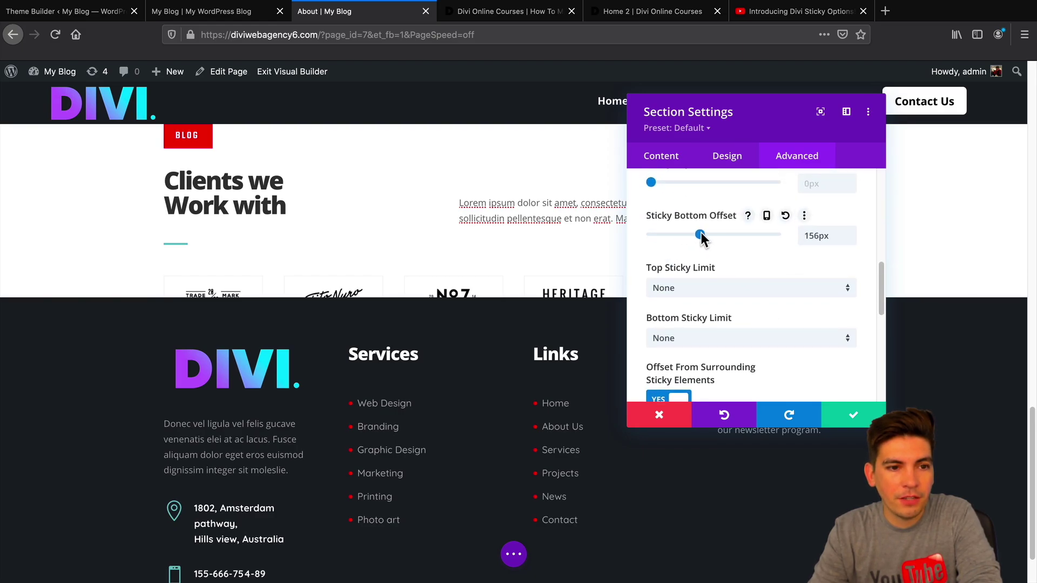
{"action": "left_click_drag", "start_coordinate": [701, 233], "coordinate": [703, 233]}
{"action": "scroll", "coordinate": [503, 356], "scroll_direction": "down", "scroll_amount": 2}
{"action": "scroll", "coordinate": [685, 319], "scroll_direction": "up", "scroll_amount": 1}
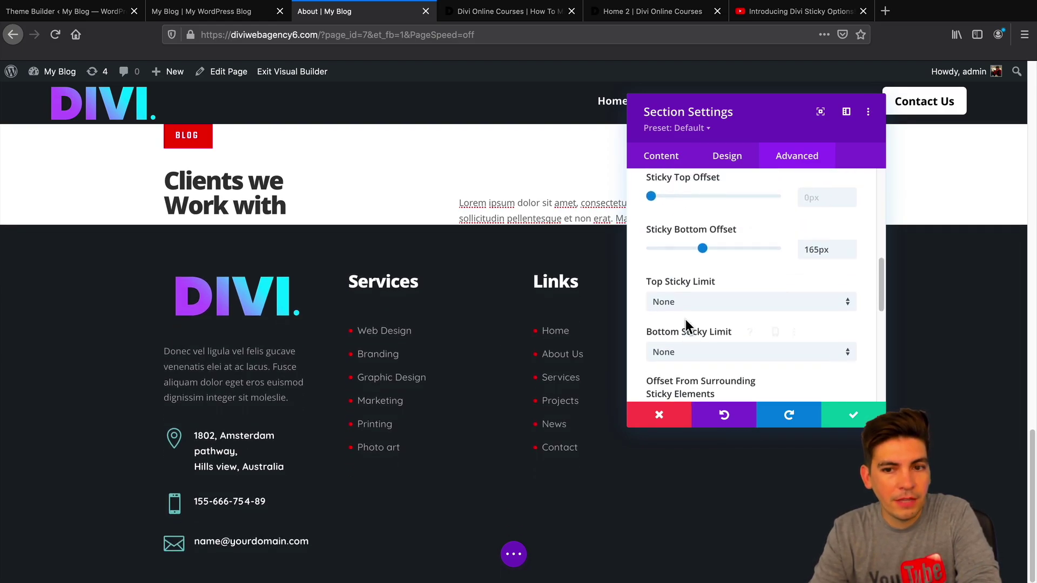
Try a Sticky Top Offset of 152px on the Clients we Work with section and check it up the page.
{"action": "scroll", "coordinate": [685, 319], "scroll_direction": "up", "scroll_amount": 3}
{"action": "left_click_drag", "start_coordinate": [650, 333], "coordinate": [698, 333]}
{"action": "scroll", "coordinate": [543, 366], "scroll_direction": "up", "scroll_amount": 1}
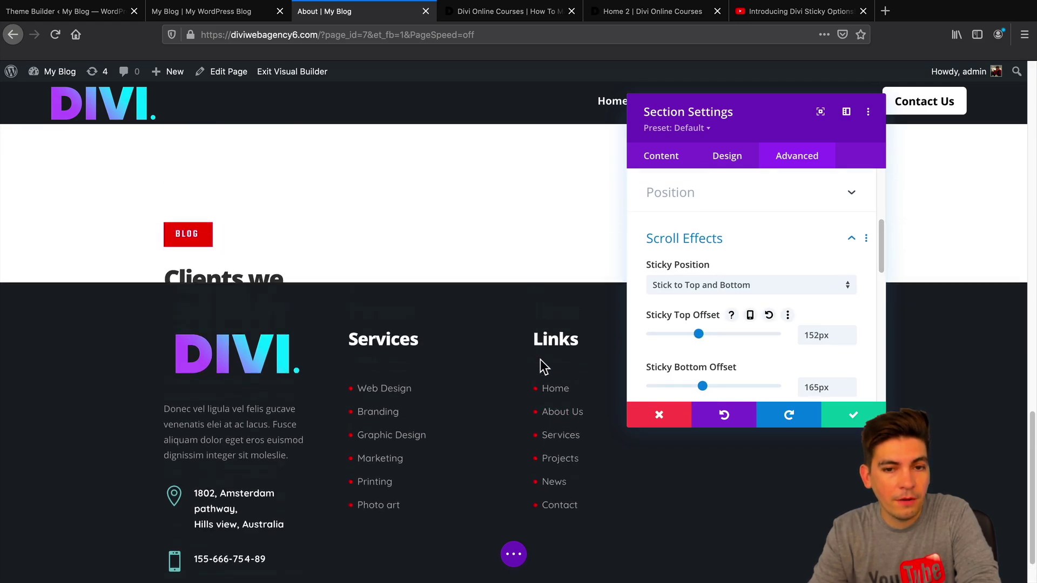
{"action": "scroll", "coordinate": [543, 366], "scroll_direction": "up", "scroll_amount": 5}
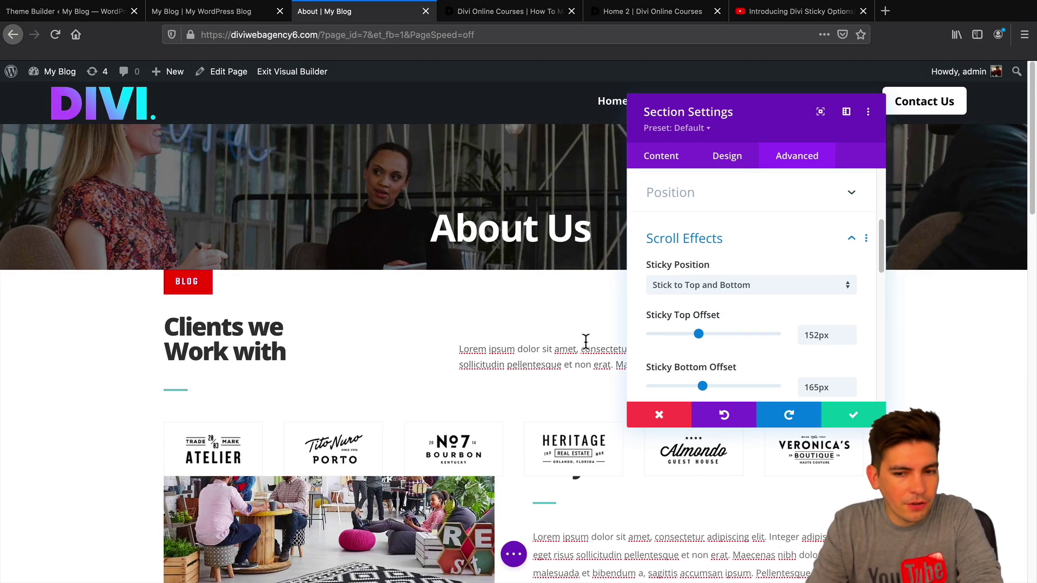
Try a Sticky Bottom Offset of 81px and return both the top and bottom sticky offsets to 0px.
{"action": "mouse_move", "coordinate": [690, 384]}
{"action": "left_mouse_down"}
{"action": "mouse_move", "coordinate": [647, 381]}
{"action": "mouse_move", "coordinate": [675, 381]}
{"action": "left_mouse_up"}
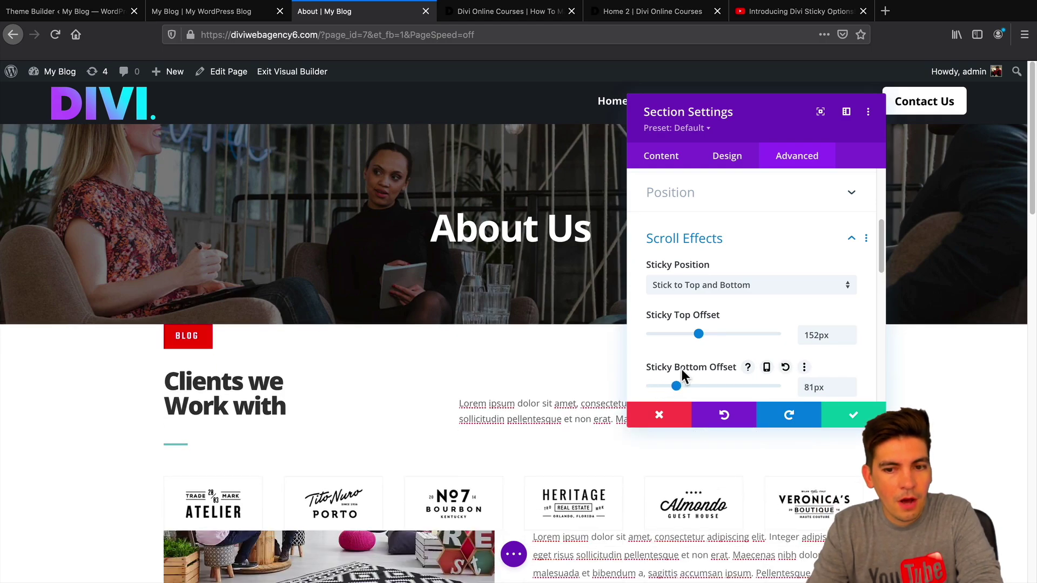
{"action": "left_click_drag", "start_coordinate": [703, 333], "coordinate": [655, 335]}
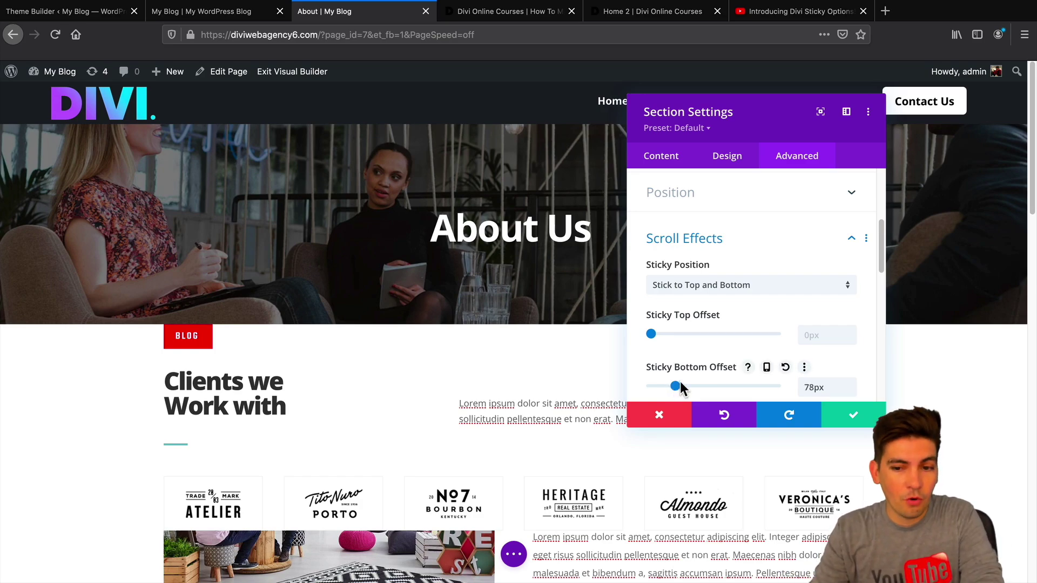
{"action": "left_click_drag", "start_coordinate": [680, 386], "coordinate": [650, 384]}
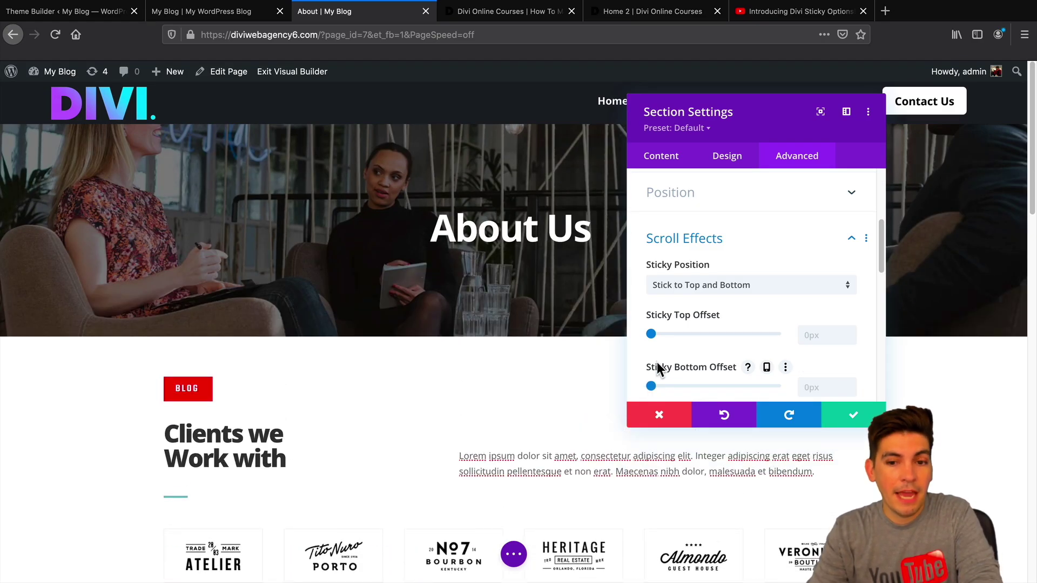
Try a Sticky Top Offset of 50px on the Clients we Work with section, check it along the page, and discard the changes.
{"action": "scroll", "coordinate": [650, 366], "scroll_direction": "down", "scroll_amount": 2}
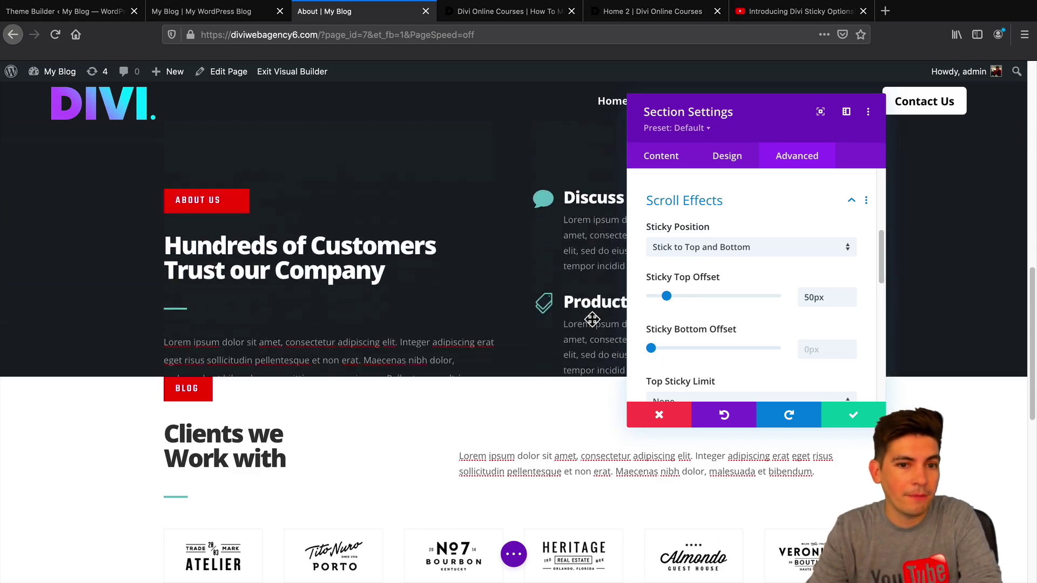
{"action": "scroll", "coordinate": [592, 319], "scroll_direction": "down", "scroll_amount": 3}
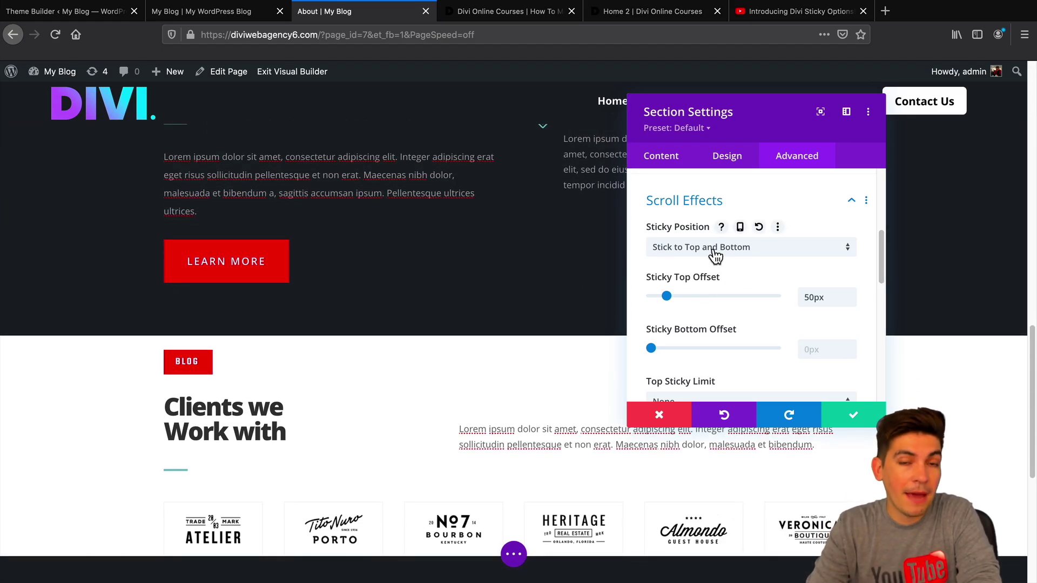
{"action": "scroll", "coordinate": [529, 305], "scroll_direction": "up", "scroll_amount": 2}
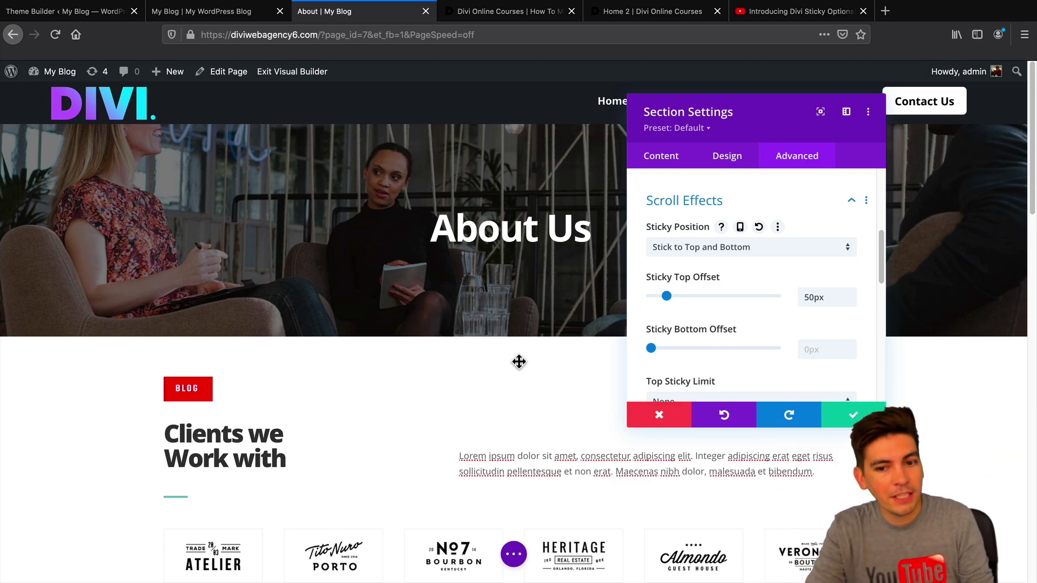
{"action": "left_click", "coordinate": [661, 421]}
Switch to the Home 2 page of Divi Online Courses and examine how the sticky statistics row behaves over the Popular Online Courses section.
{"action": "left_click", "coordinate": [507, 11]}
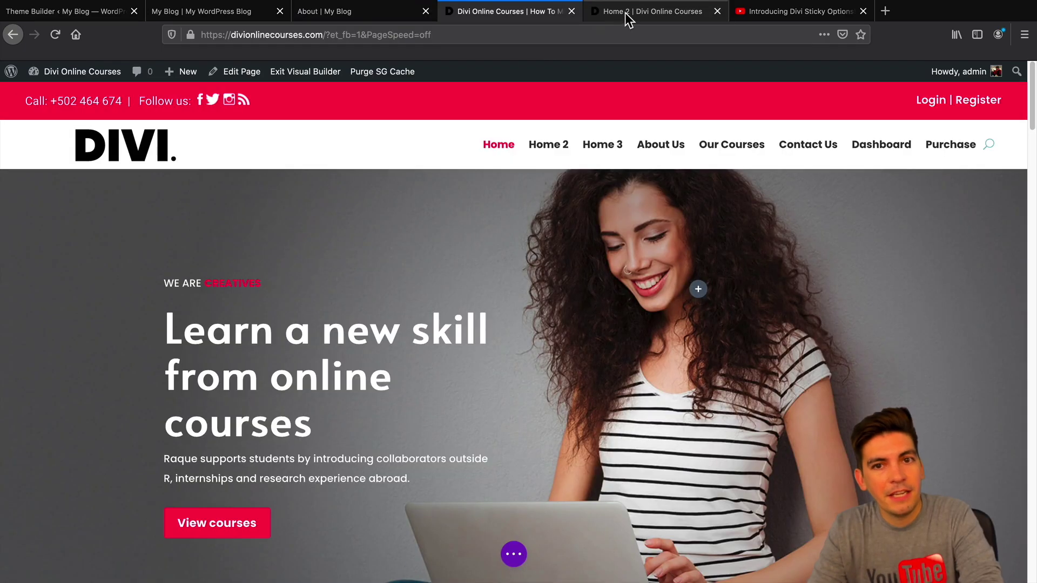
{"action": "left_click", "coordinate": [642, 11]}
{"action": "scroll", "coordinate": [565, 206], "scroll_direction": "down", "scroll_amount": 20}
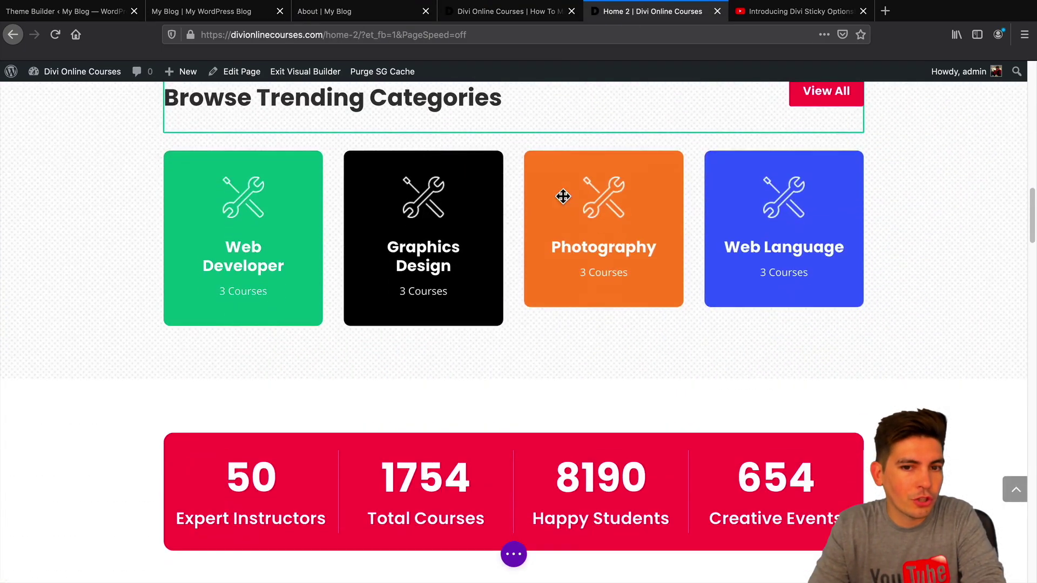
{"action": "scroll", "coordinate": [565, 206], "scroll_direction": "down", "scroll_amount": 5}
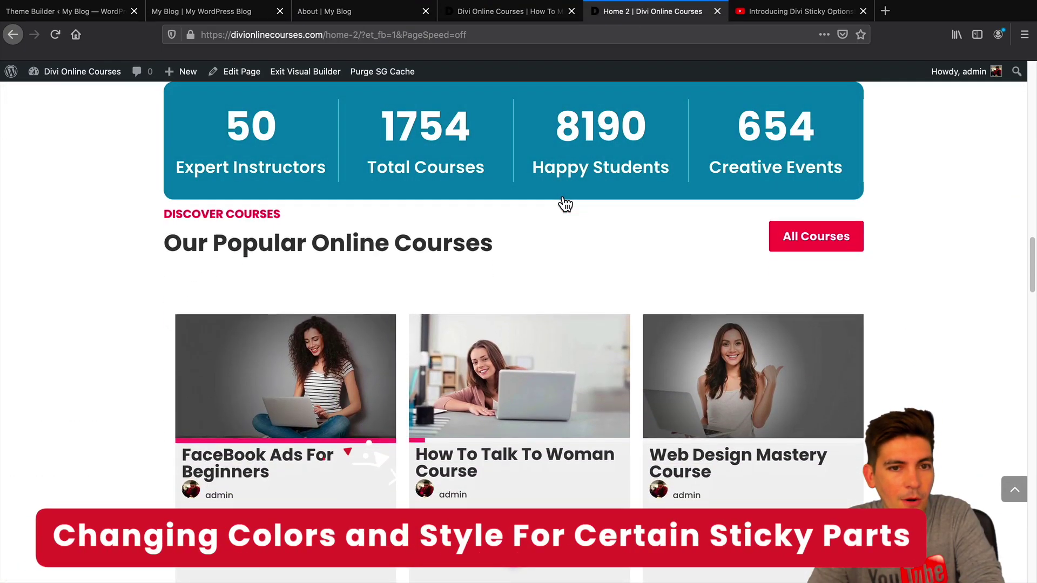
{"action": "scroll", "coordinate": [564, 200], "scroll_direction": "up", "scroll_amount": 5}
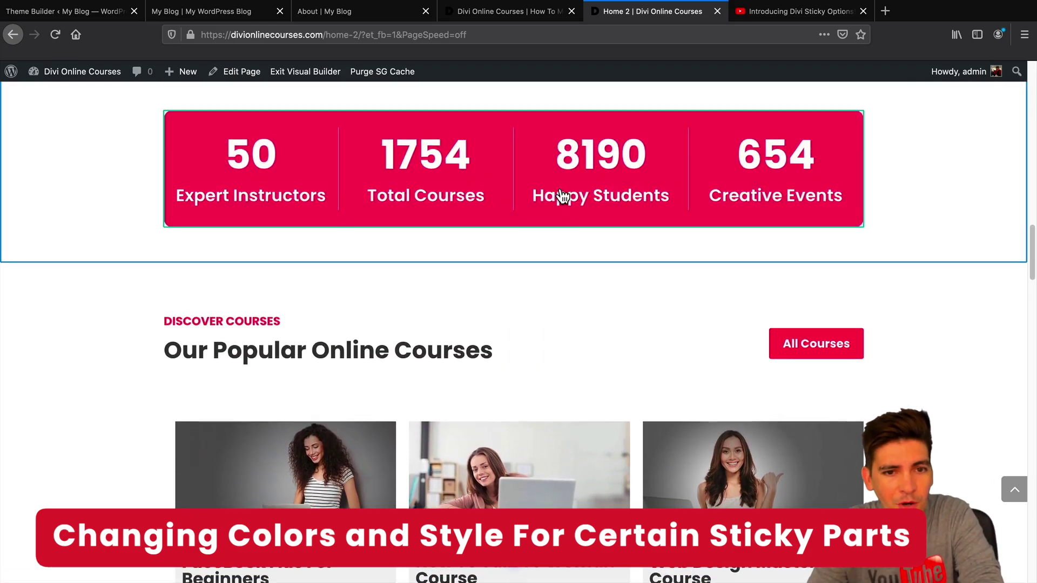
{"action": "scroll", "coordinate": [518, 201], "scroll_direction": "up", "scroll_amount": 3}
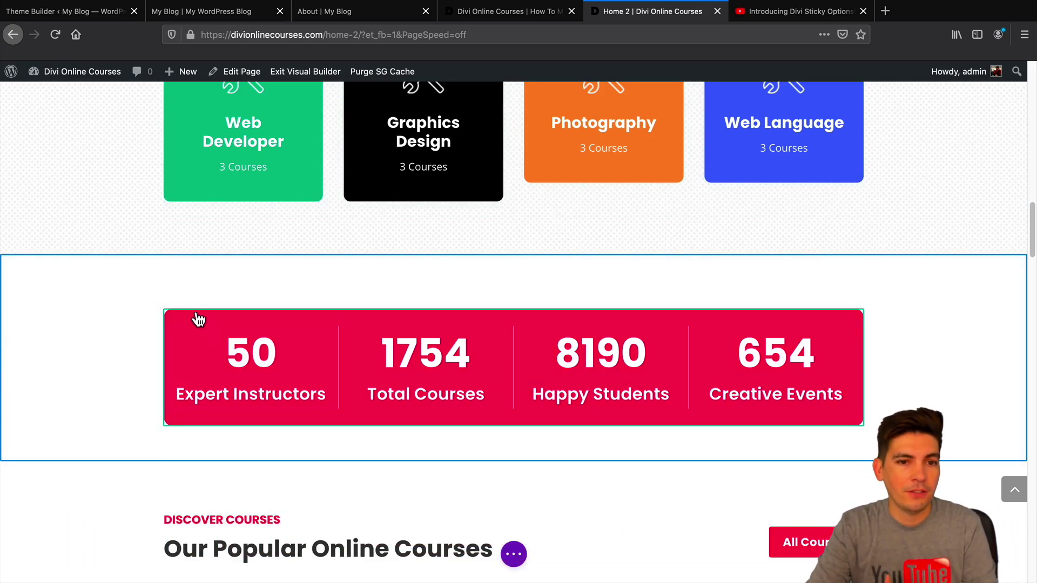
Open the Scroll Effects options of the statistics row below the trending categories to view its Sticky Position.
{"action": "mouse_move", "coordinate": [198, 326]}
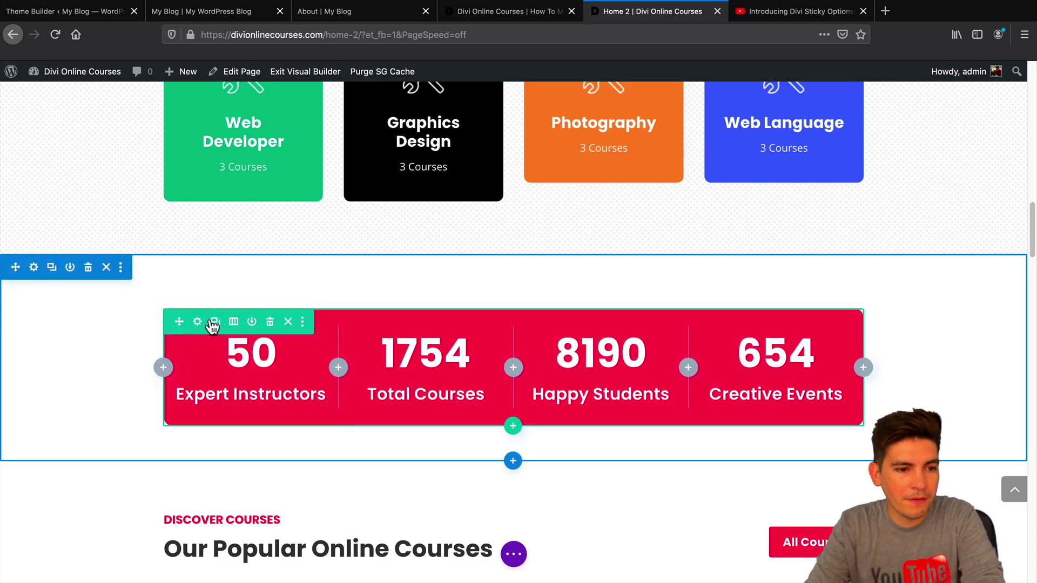
{"action": "left_click", "coordinate": [198, 323]}
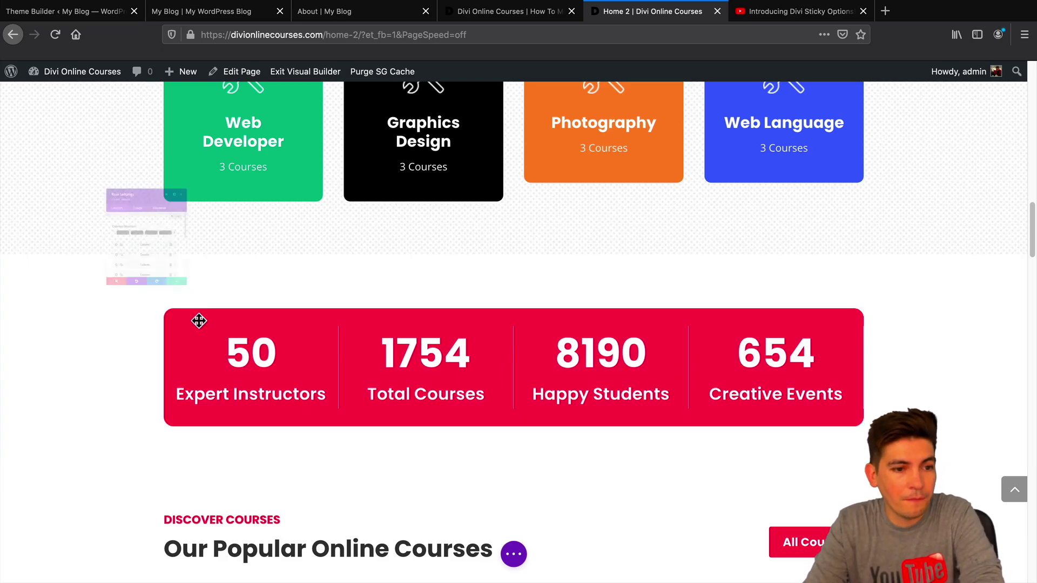
{"action": "left_click", "coordinate": [187, 146]}
{"action": "scroll", "coordinate": [164, 322], "scroll_direction": "down", "scroll_amount": 4}
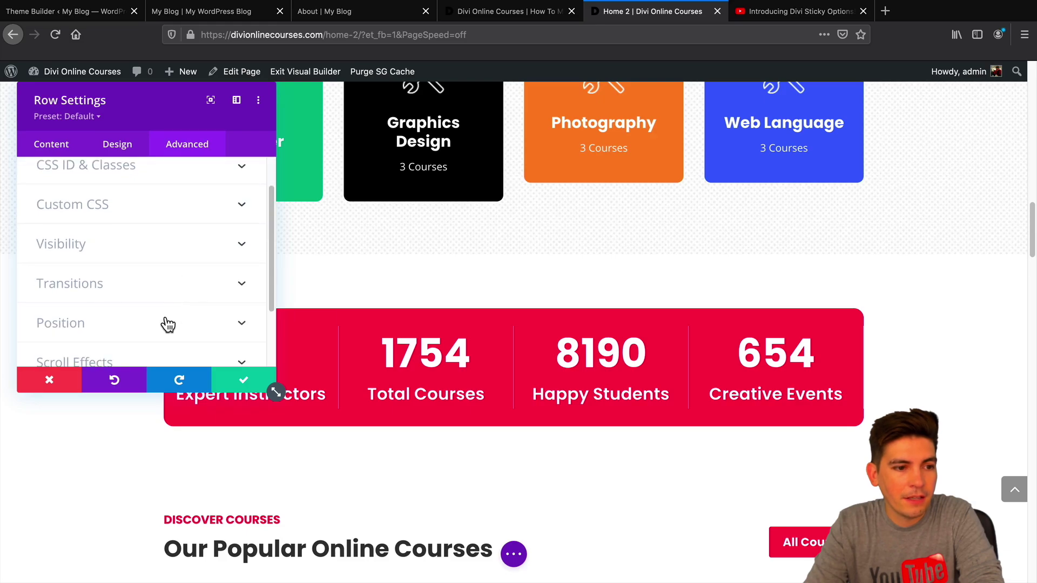
{"action": "left_click", "coordinate": [151, 288]}
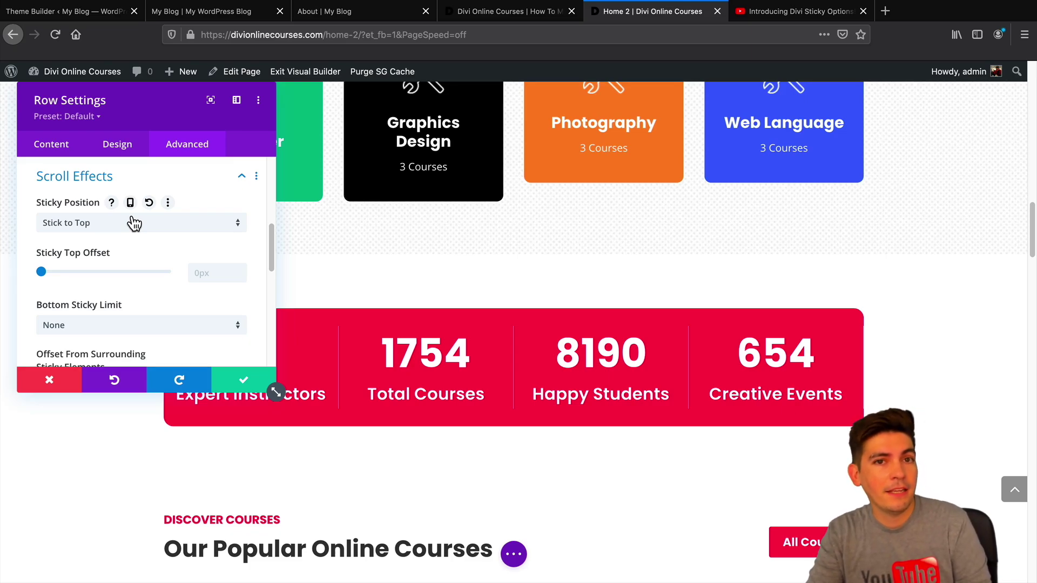
Set the statistics row's sticky background colour to the saved purple and save the row settings.
{"action": "left_click", "coordinate": [51, 146]}
{"action": "scroll", "coordinate": [77, 177], "scroll_direction": "down", "scroll_amount": 5}
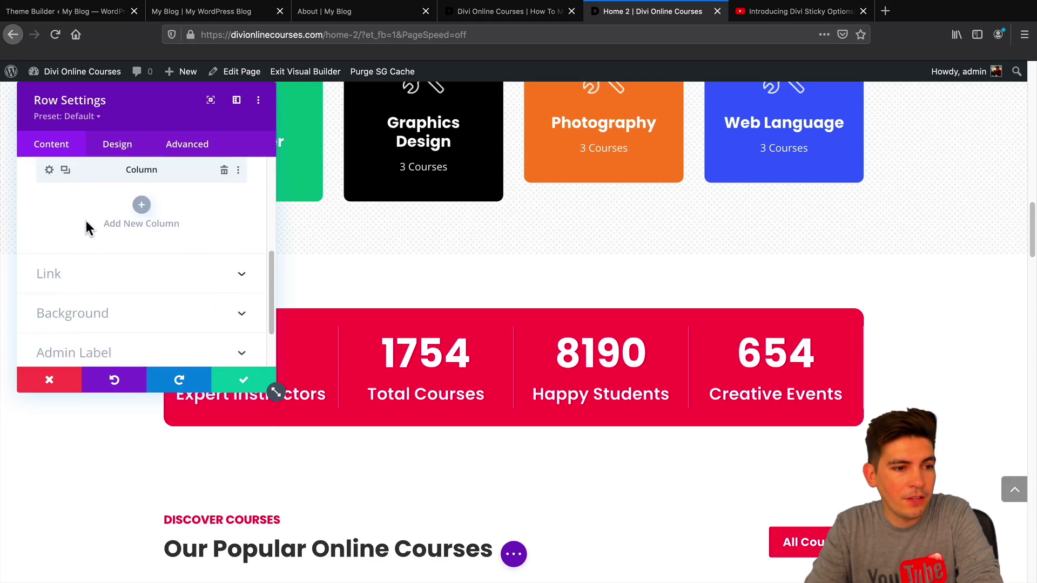
{"action": "left_click", "coordinate": [98, 323]}
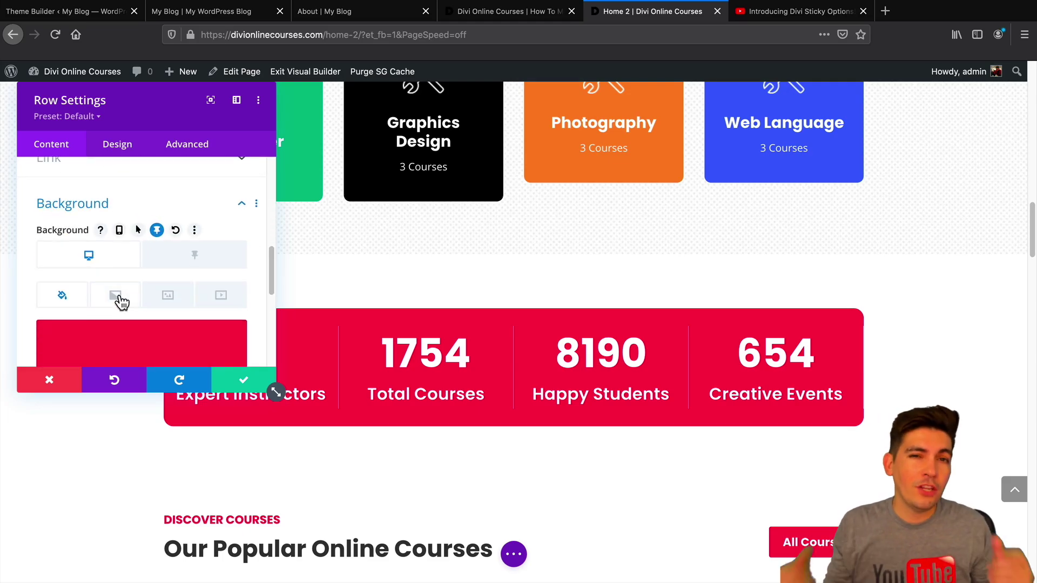
{"action": "left_click", "coordinate": [196, 261]}
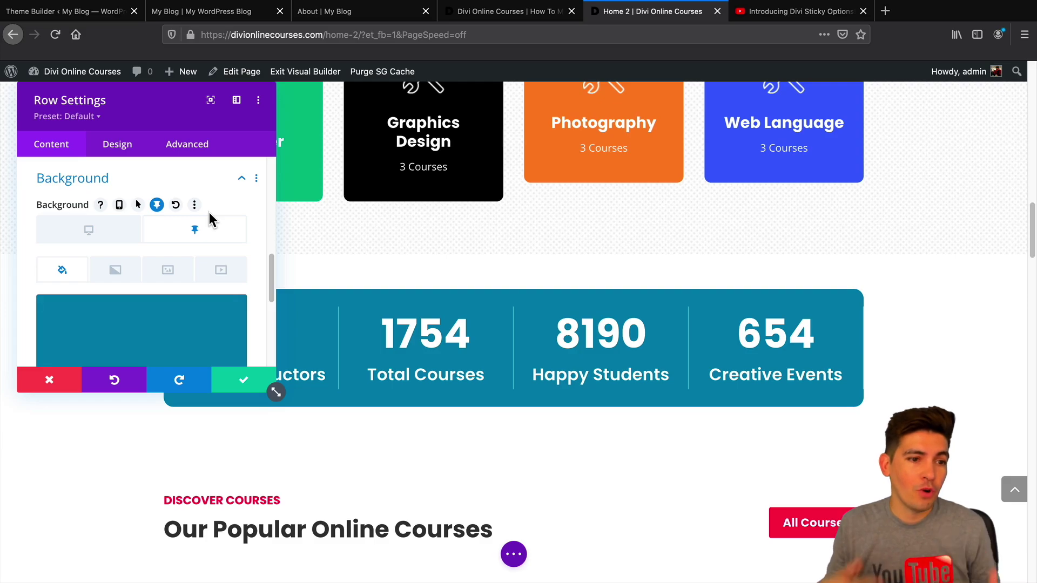
{"action": "scroll", "coordinate": [197, 246], "scroll_direction": "down", "scroll_amount": 3}
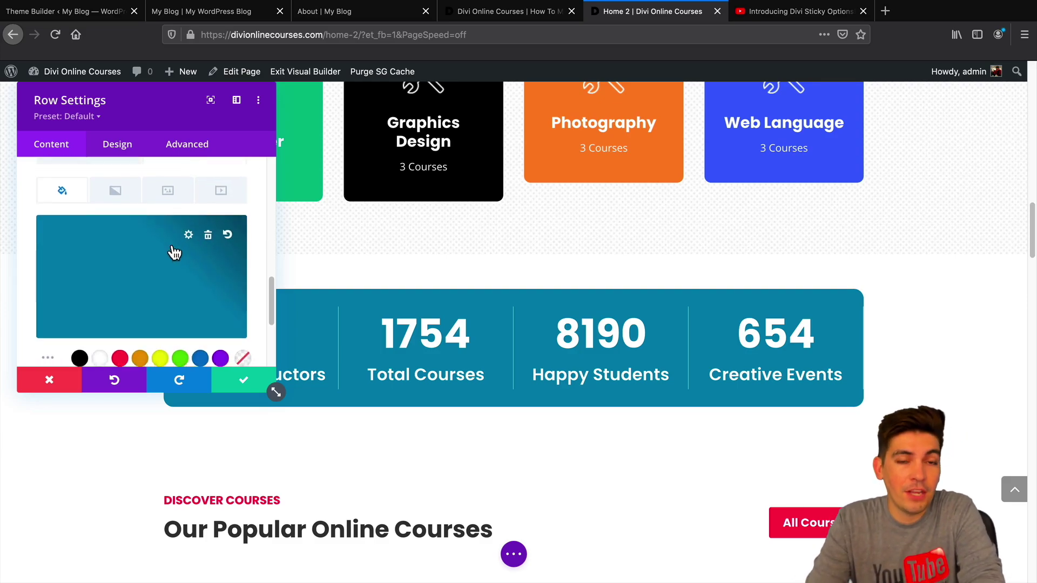
{"action": "scroll", "coordinate": [174, 253], "scroll_direction": "down", "scroll_amount": 3}
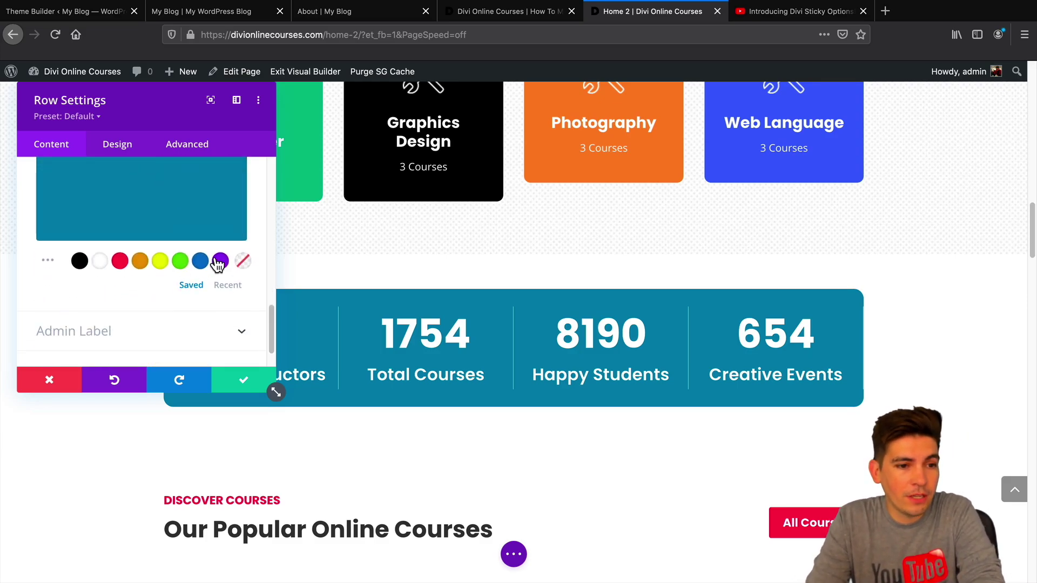
{"action": "left_click", "coordinate": [221, 261]}
{"action": "scroll", "coordinate": [212, 244], "scroll_direction": "up", "scroll_amount": 2}
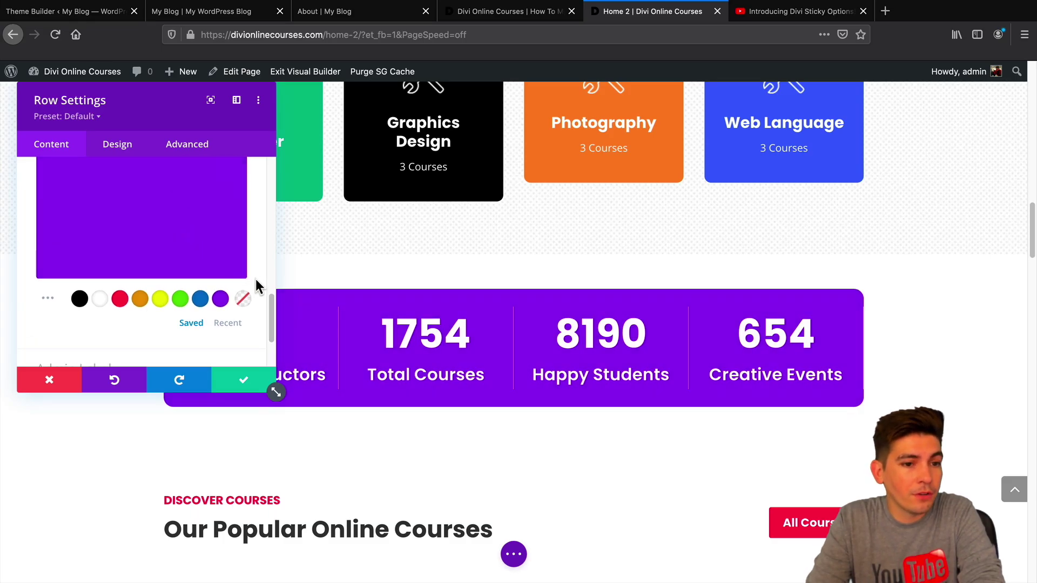
{"action": "scroll", "coordinate": [240, 284], "scroll_direction": "up", "scroll_amount": 1}
{"action": "left_click", "coordinate": [248, 386]}
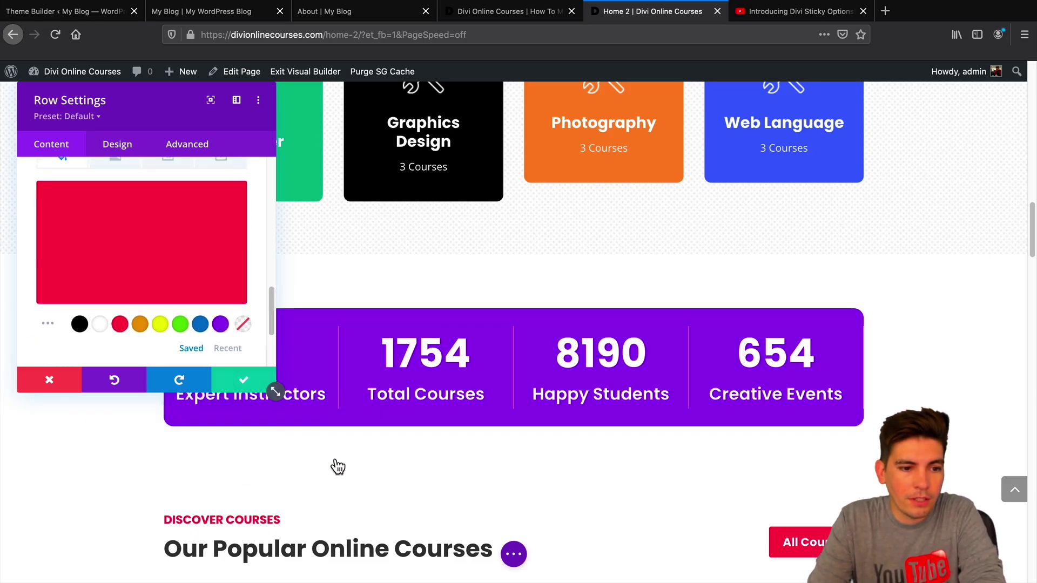
Examine how the statistics row changes colour and sticks from the trending categories down past the popular courses and company partners sections.
{"action": "scroll", "coordinate": [283, 474], "scroll_direction": "up", "scroll_amount": 20}
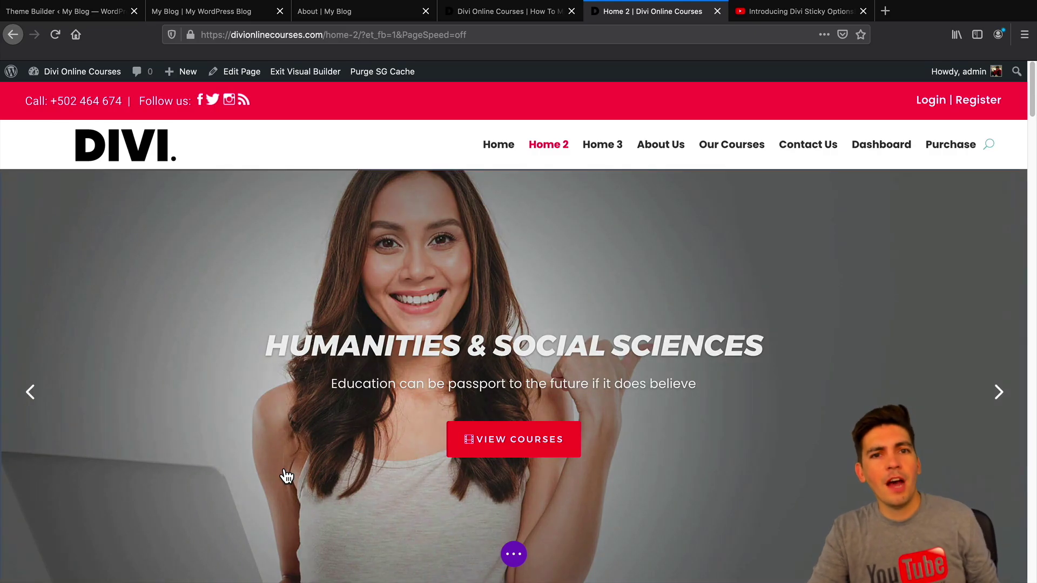
{"action": "scroll", "coordinate": [286, 476], "scroll_direction": "down", "scroll_amount": 12}
{"action": "scroll", "coordinate": [286, 475], "scroll_direction": "down", "scroll_amount": 10}
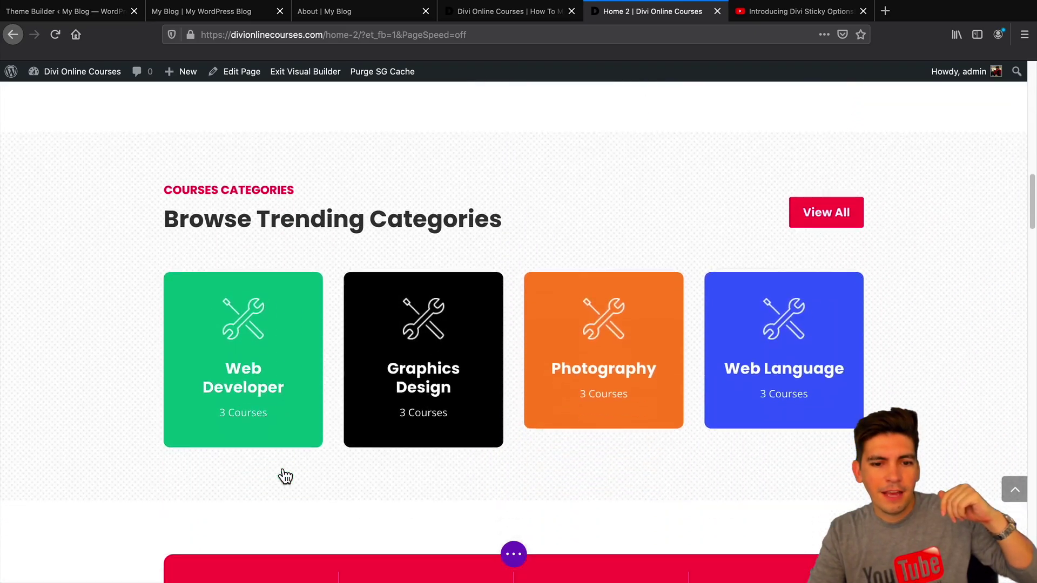
{"action": "scroll", "coordinate": [285, 476], "scroll_direction": "down", "scroll_amount": 8}
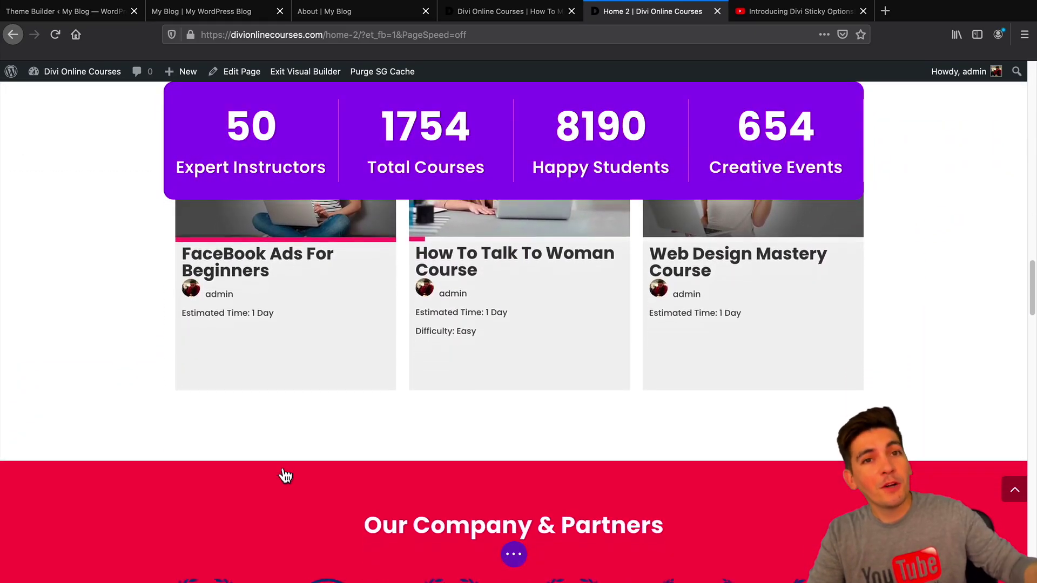
{"action": "scroll", "coordinate": [284, 471], "scroll_direction": "down", "scroll_amount": 2}
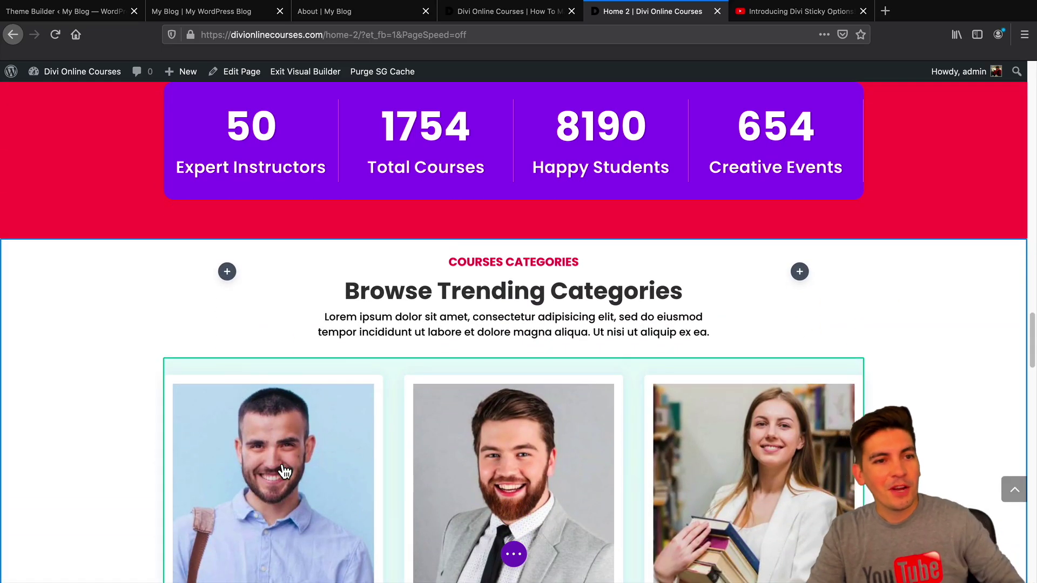
{"action": "scroll", "coordinate": [282, 469], "scroll_direction": "up", "scroll_amount": 8}
{"action": "scroll", "coordinate": [280, 461], "scroll_direction": "up", "scroll_amount": 5}
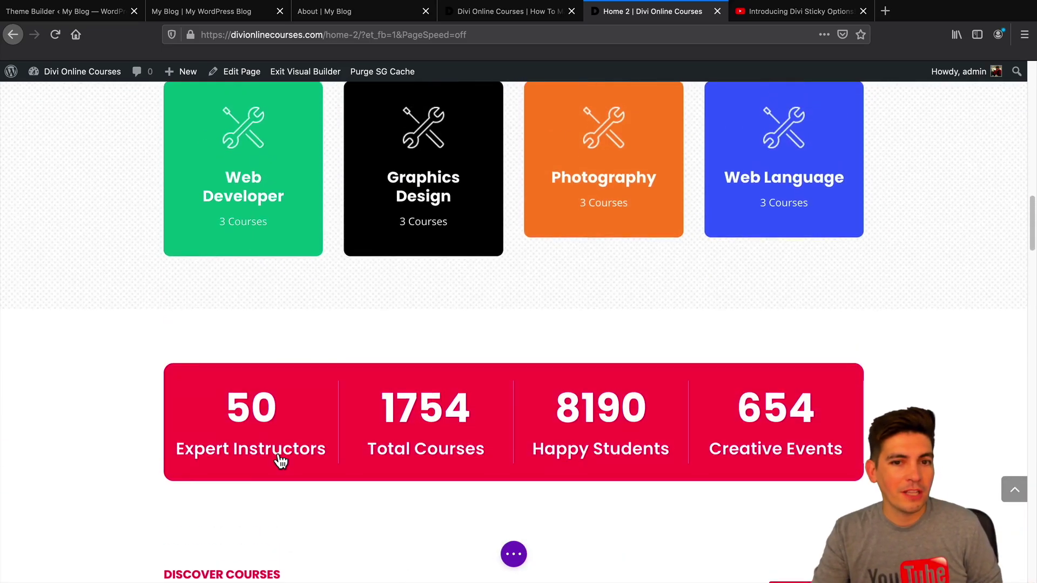
{"action": "scroll", "coordinate": [280, 460], "scroll_direction": "down", "scroll_amount": 6}
{"action": "scroll", "coordinate": [278, 459], "scroll_direction": "down", "scroll_amount": 1}
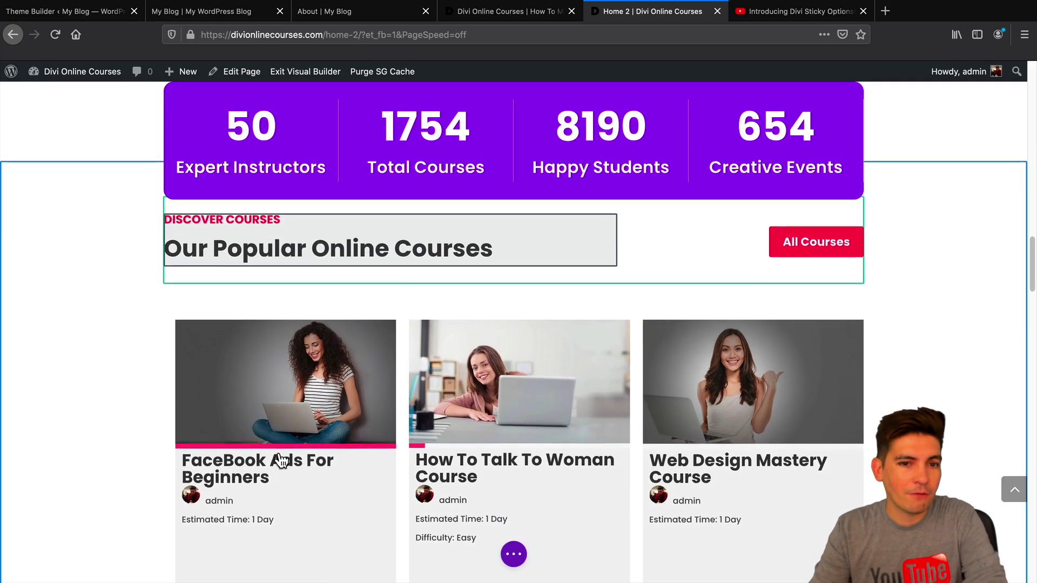
Switch to the Introducing Divi Sticky Options! video on YouTube and play it with the sound muted.
{"action": "left_click", "coordinate": [765, 16]}
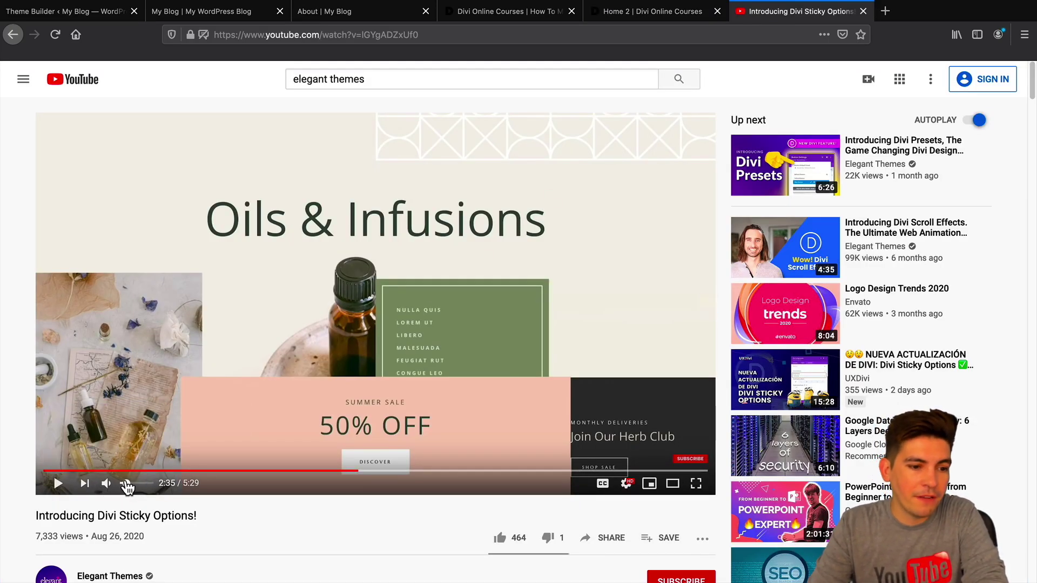
{"action": "left_click", "coordinate": [142, 328]}
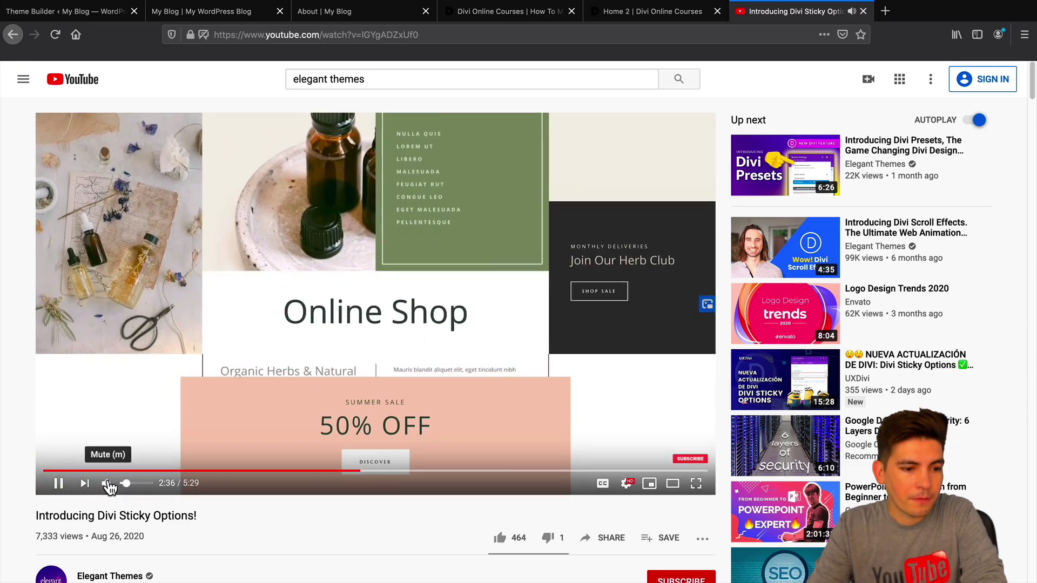
{"action": "left_click", "coordinate": [107, 483]}
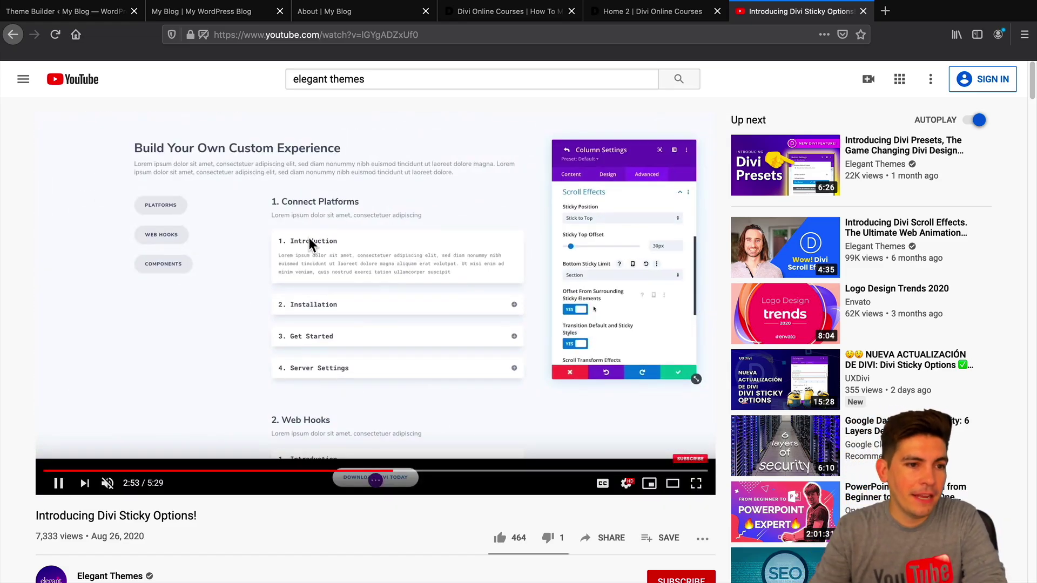
Play and pause the video to examine the sticky column example in the Build Your Own Custom Experience section.
{"action": "left_click", "coordinate": [266, 278]}
{"action": "left_click", "coordinate": [352, 266]}
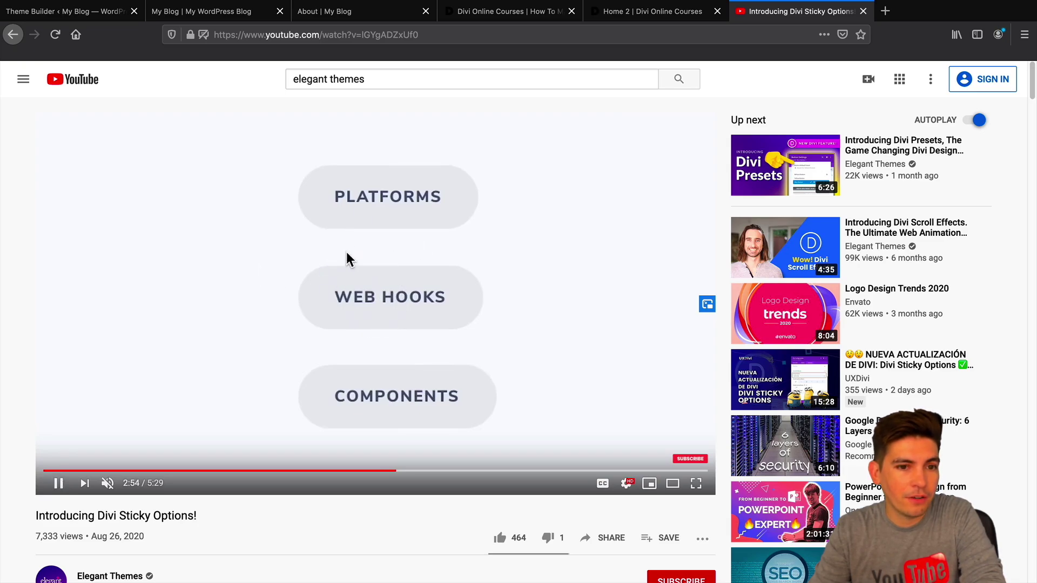
{"action": "left_click", "coordinate": [470, 260]}
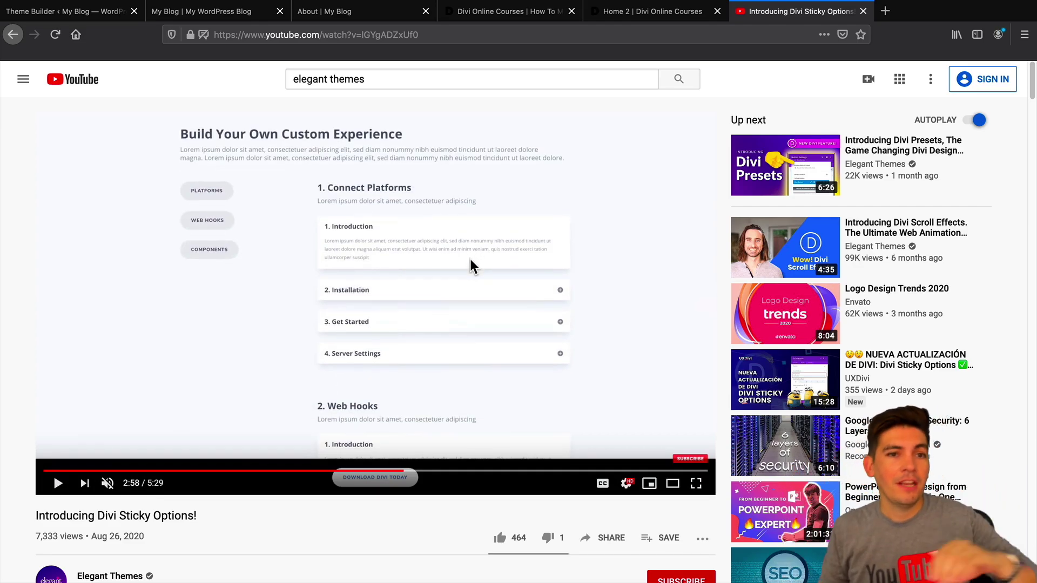
{"action": "left_click", "coordinate": [470, 264]}
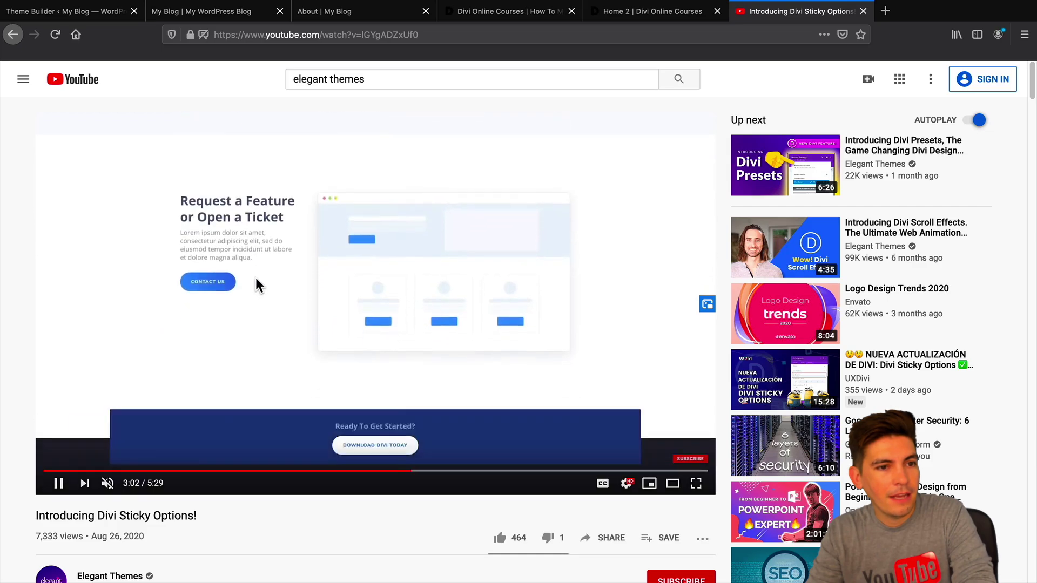
{"action": "left_click", "coordinate": [269, 264]}
{"action": "left_click", "coordinate": [269, 265]}
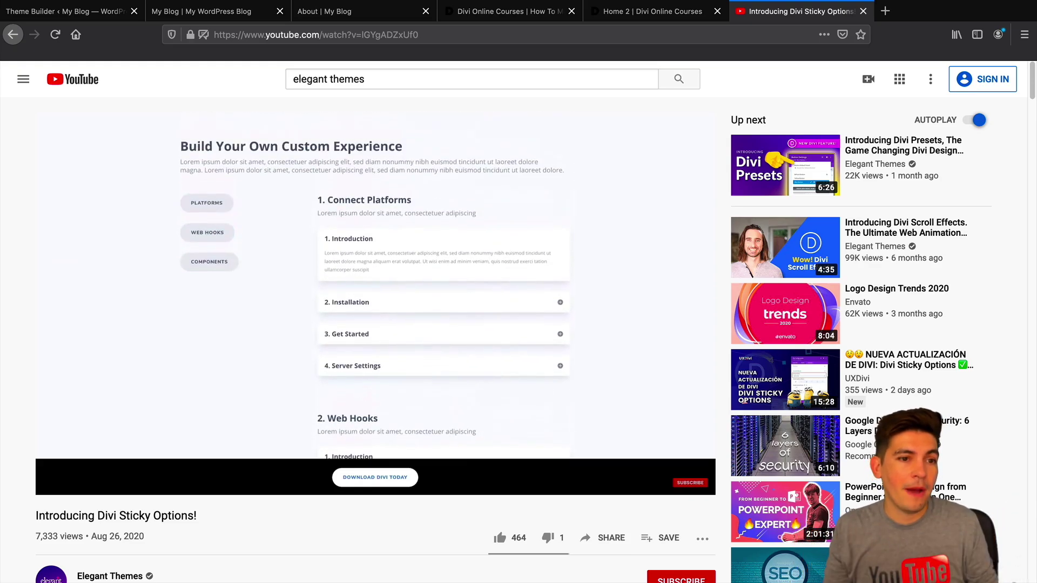
{"action": "left_click", "coordinate": [271, 242]}
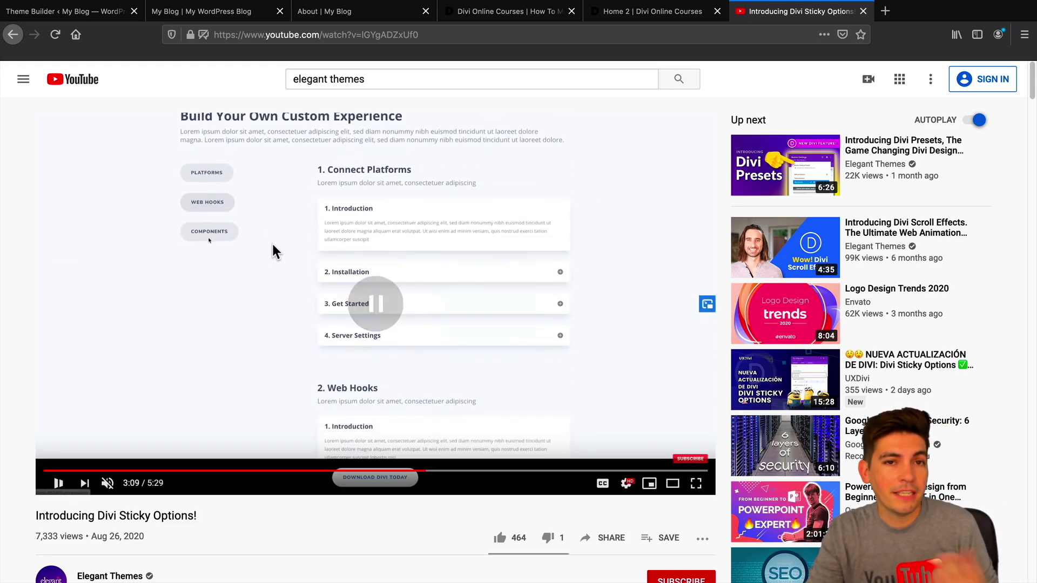
Return to the Home 2 page and view the statistics row below the trending categories in its non-sticky position.
{"action": "left_click", "coordinate": [632, 14]}
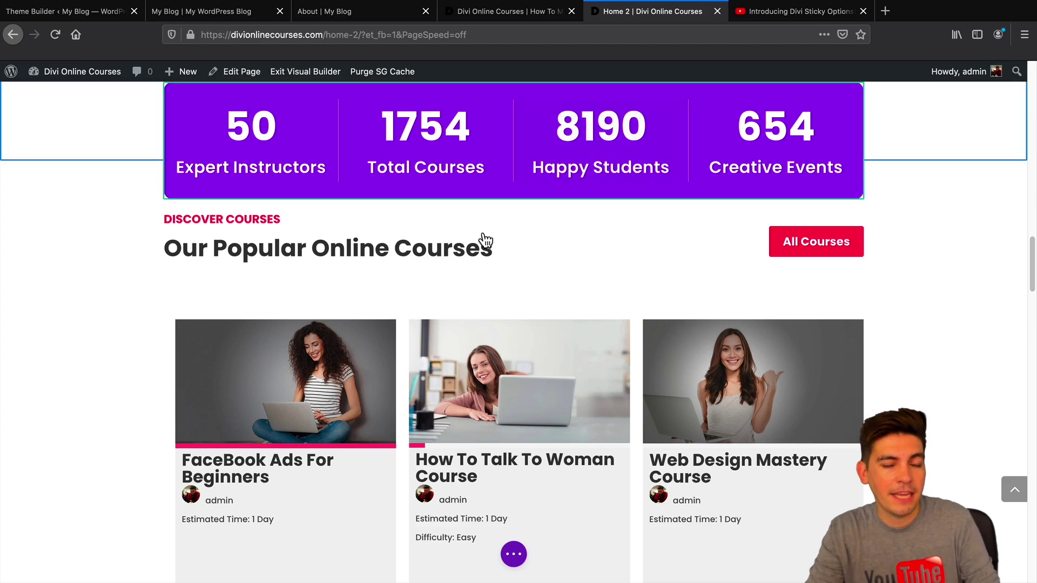
{"action": "scroll", "coordinate": [507, 270], "scroll_direction": "up", "scroll_amount": 4}
{"action": "scroll", "coordinate": [527, 305], "scroll_direction": "down", "scroll_amount": 1}
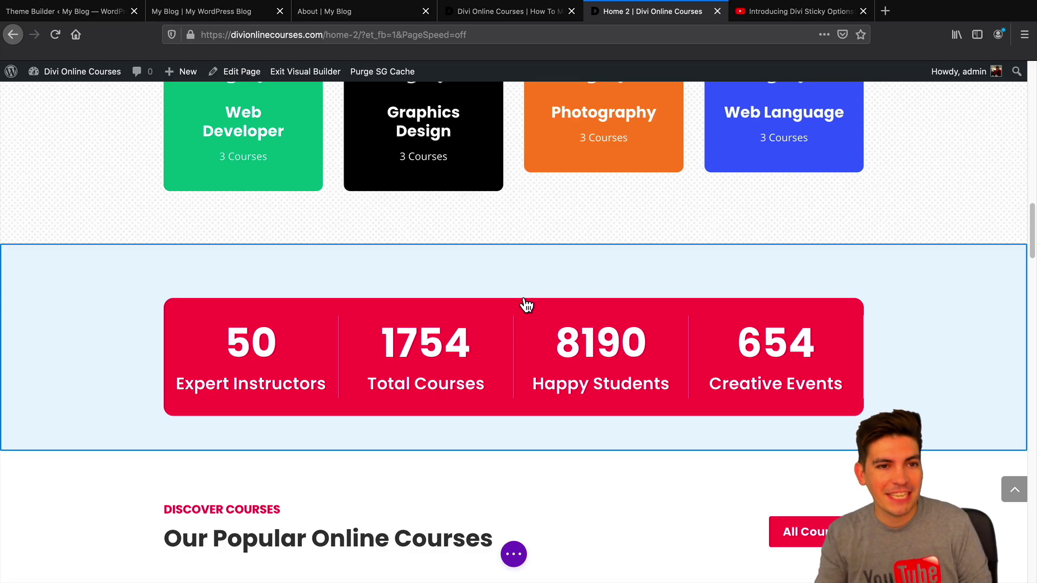
Look through the Divi Online Courses home page, the About page and the global header layout, ending at the top of the My Blog home page.
{"action": "left_click", "coordinate": [518, 13]}
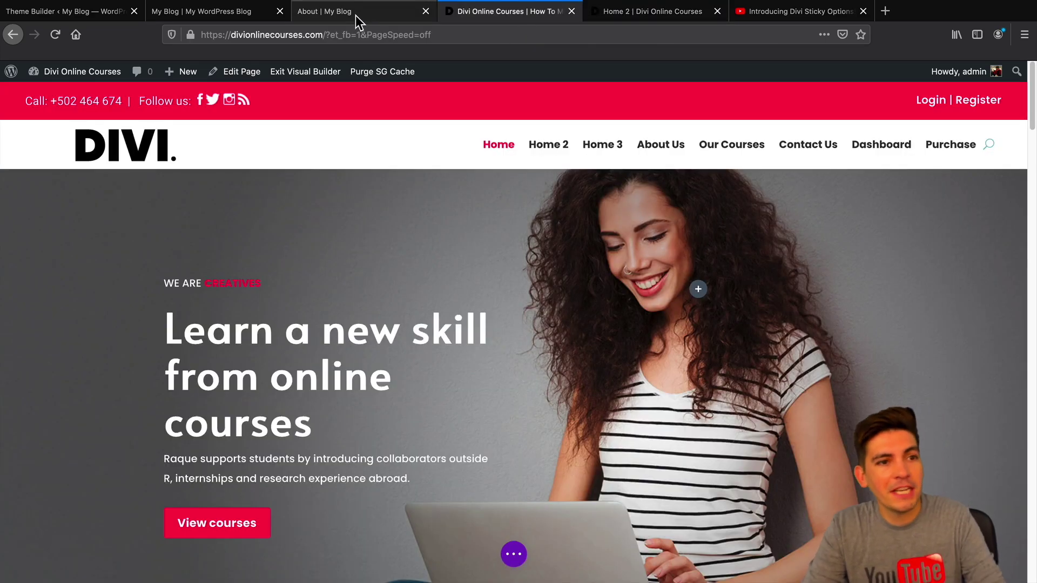
{"action": "left_click", "coordinate": [356, 21]}
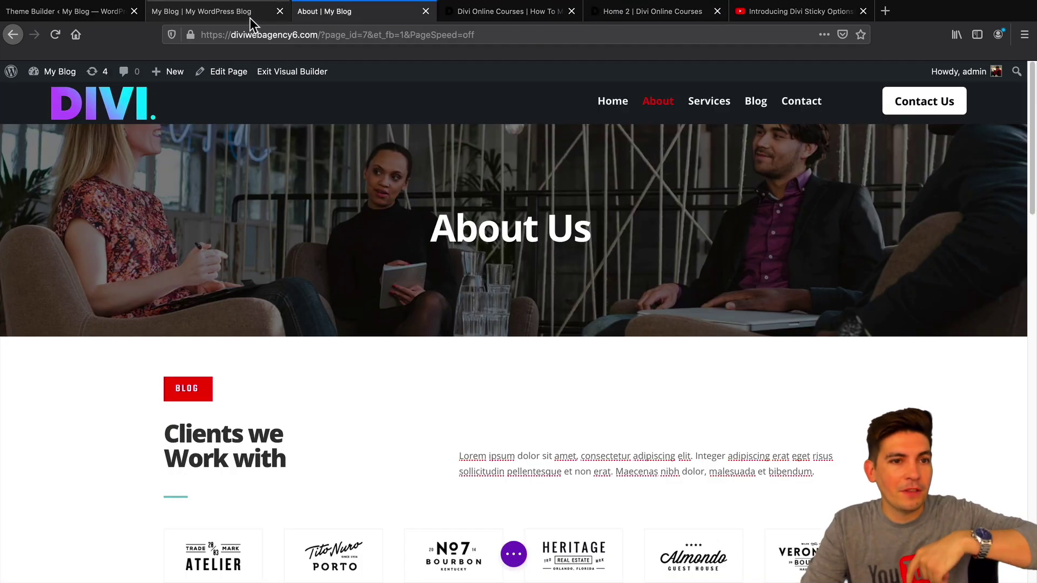
{"action": "left_click", "coordinate": [249, 18]}
{"action": "left_click", "coordinate": [128, 21]}
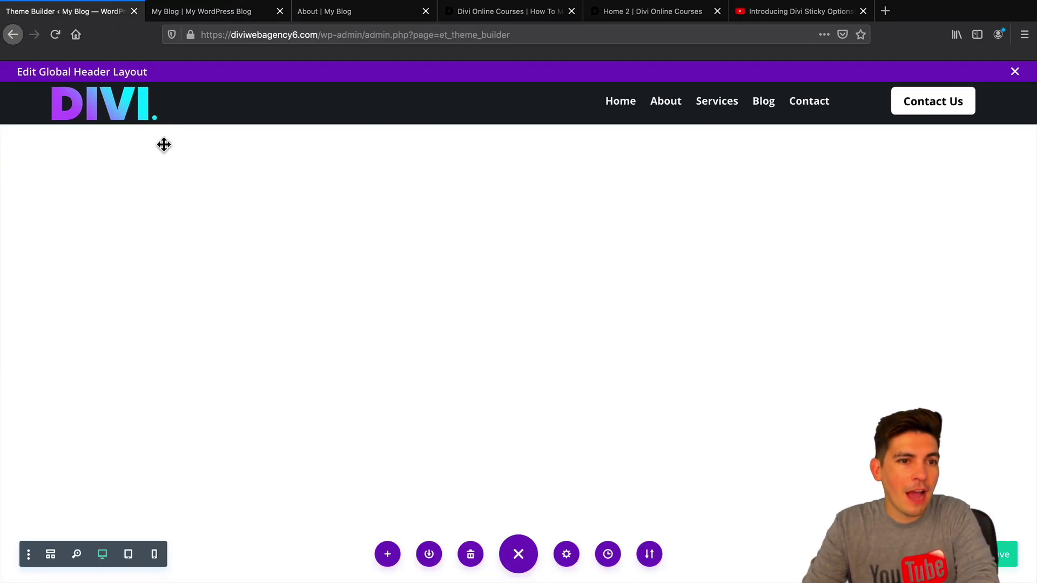
{"action": "left_click", "coordinate": [219, 16]}
{"action": "scroll", "coordinate": [467, 317], "scroll_direction": "up", "scroll_amount": 10}
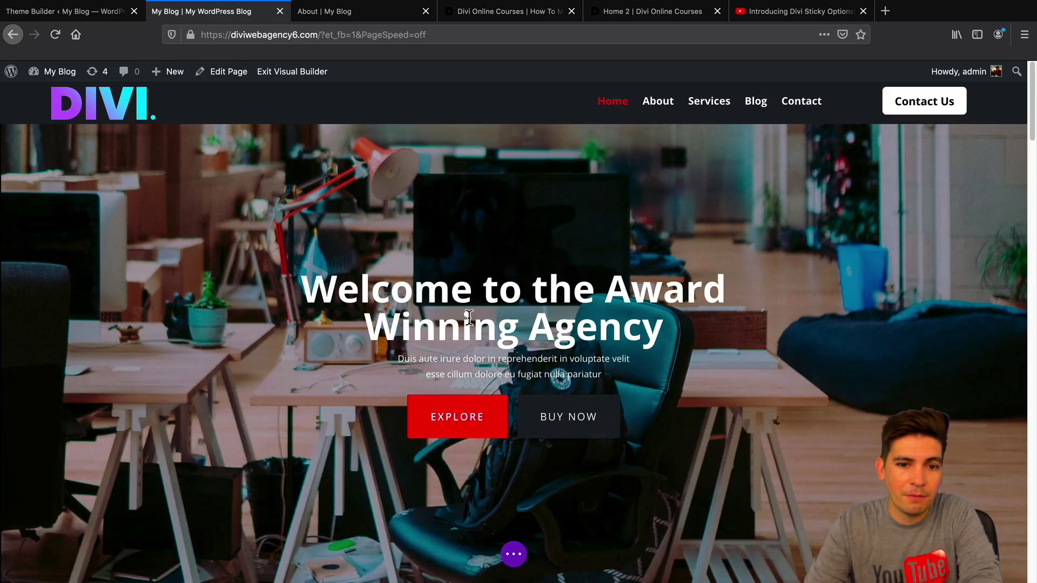